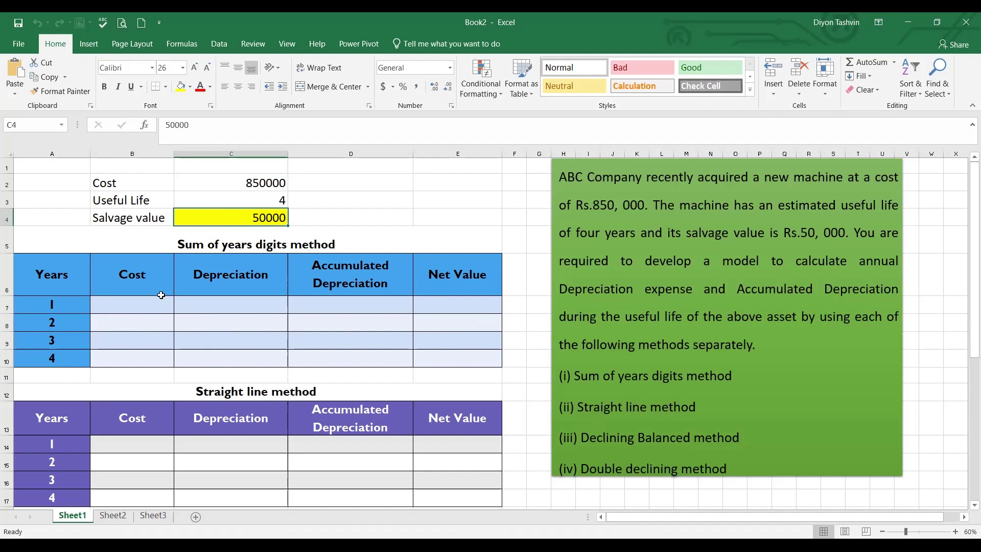
Link the year 1 cost in B7 of the sum of years digits table to the asset cost with the absolute reference =+$C$2
click(147, 302)
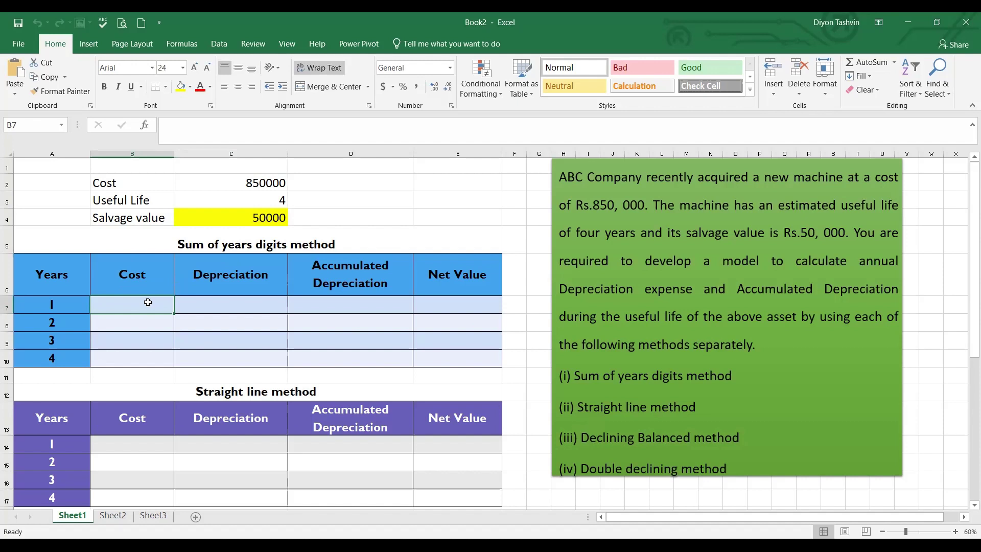
text(+)
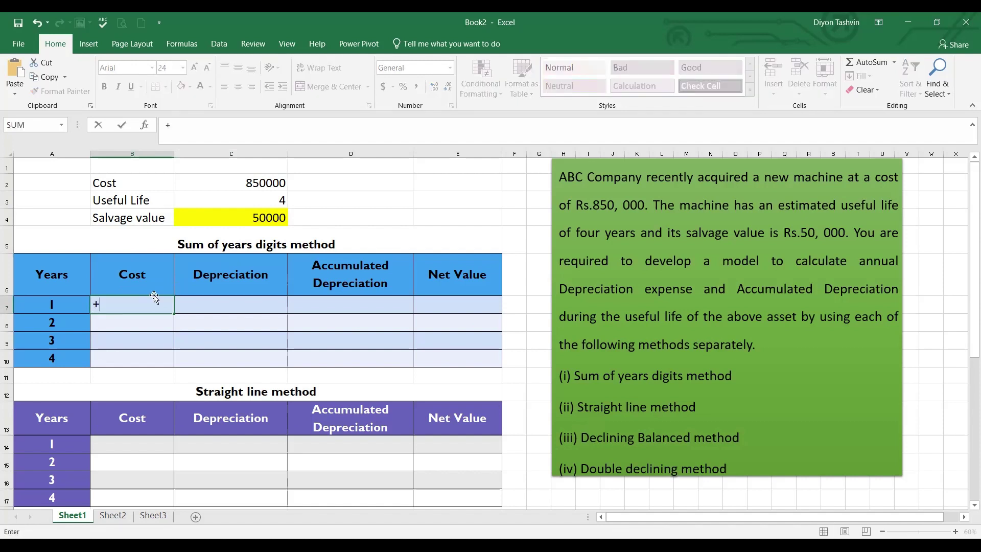
click(257, 183)
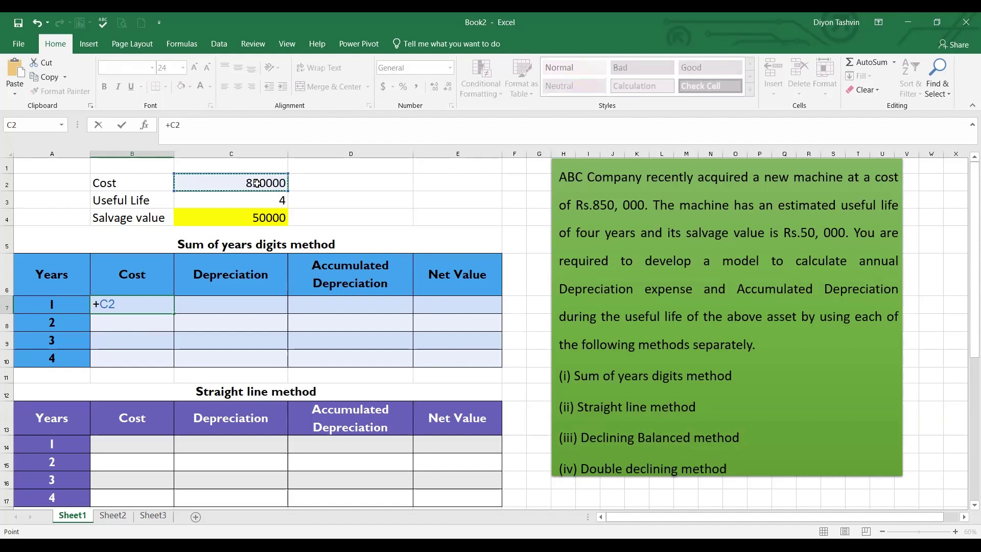
key(Return)
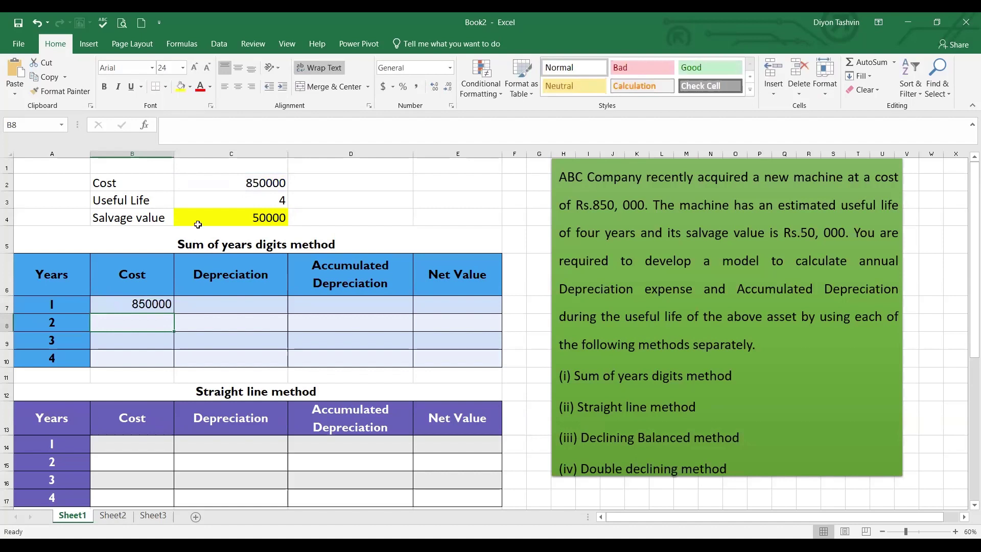
click(134, 305)
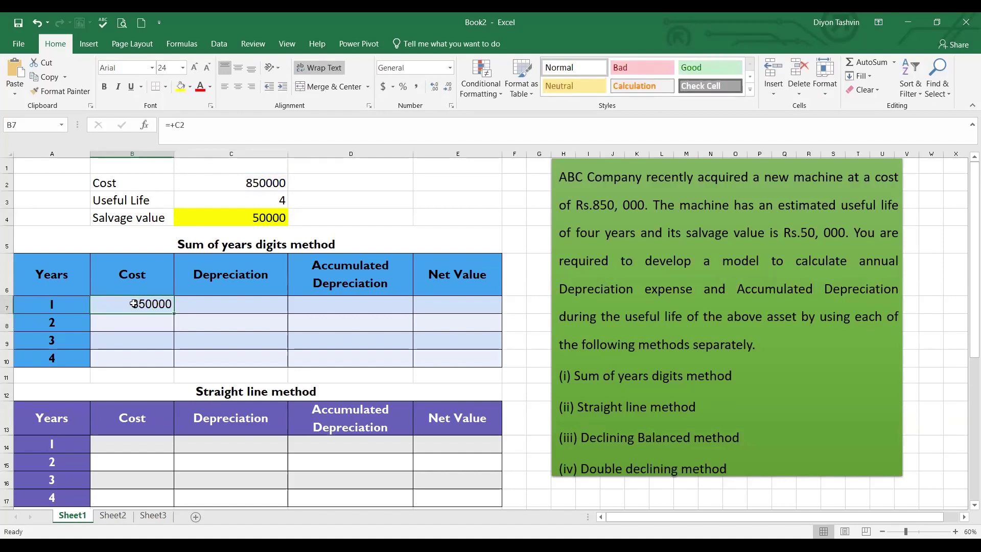
click(179, 124)
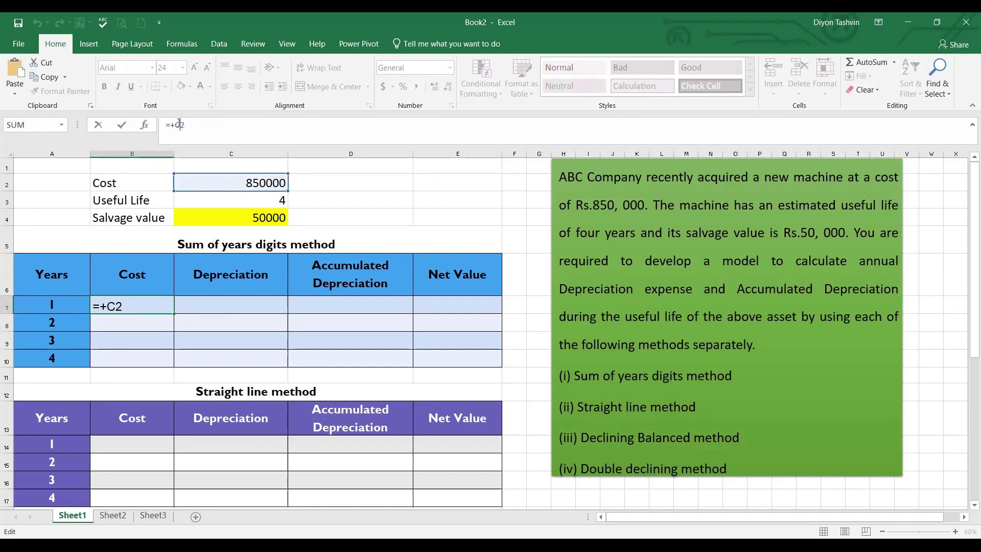
key(F4)
key(Return)
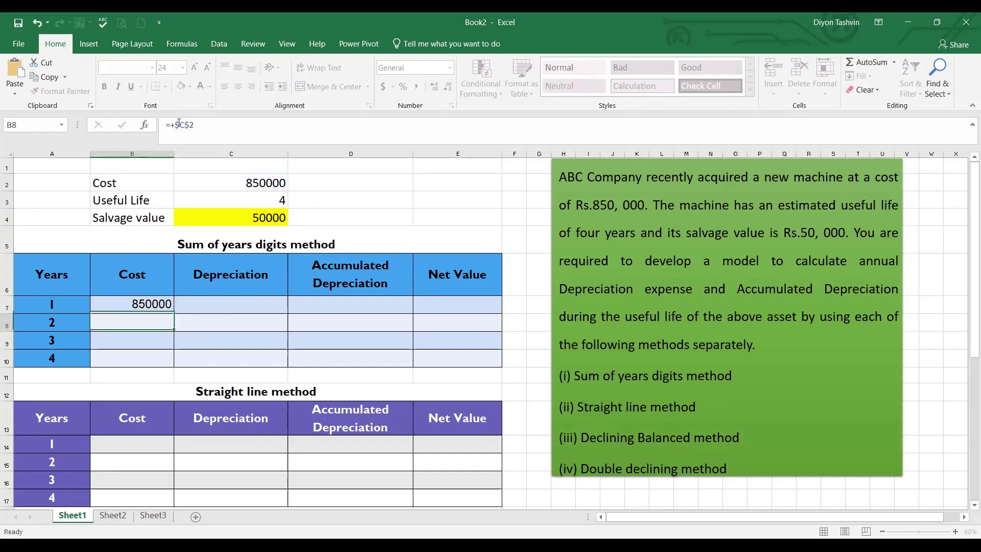
Calculate year 1 depreciation in C7 with +SYD($C$2,$C$4,$C$3,A7), keeping cost, salvage value and useful life as absolute references
click(226, 306)
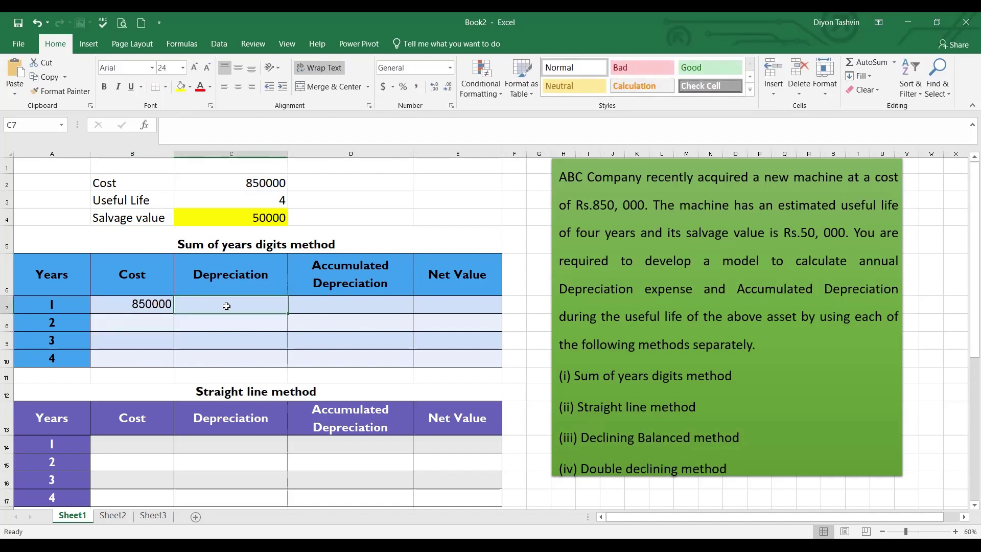
text(+)
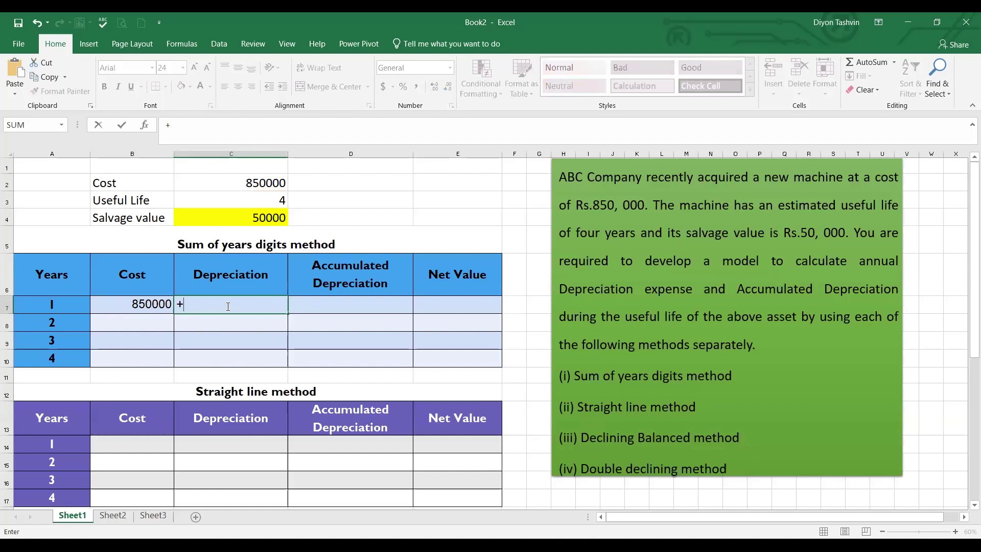
text(syd)
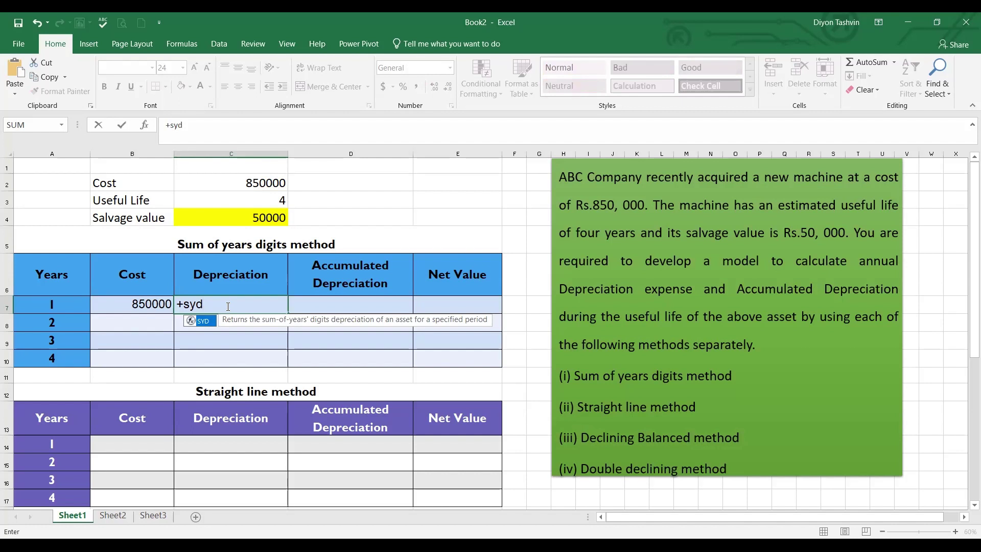
text(()
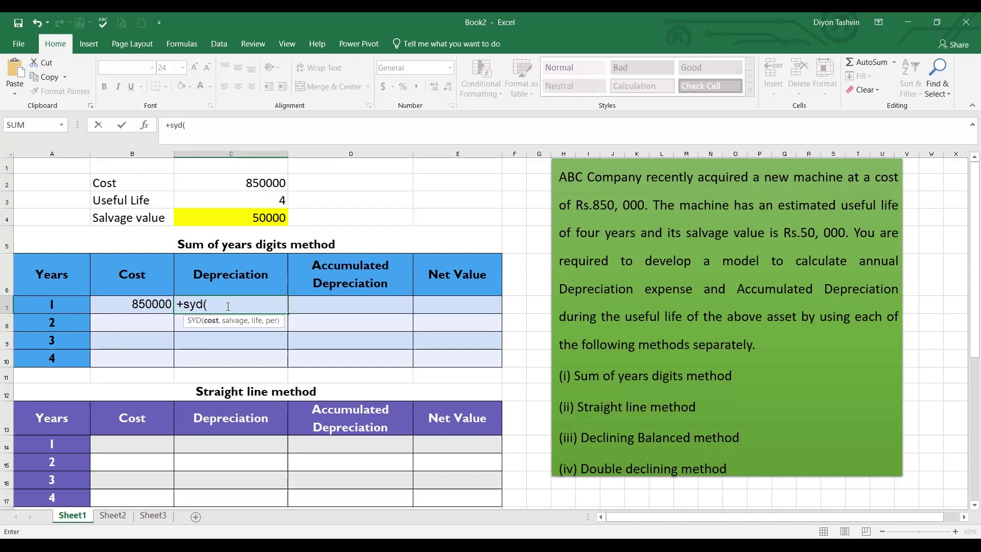
click(259, 183)
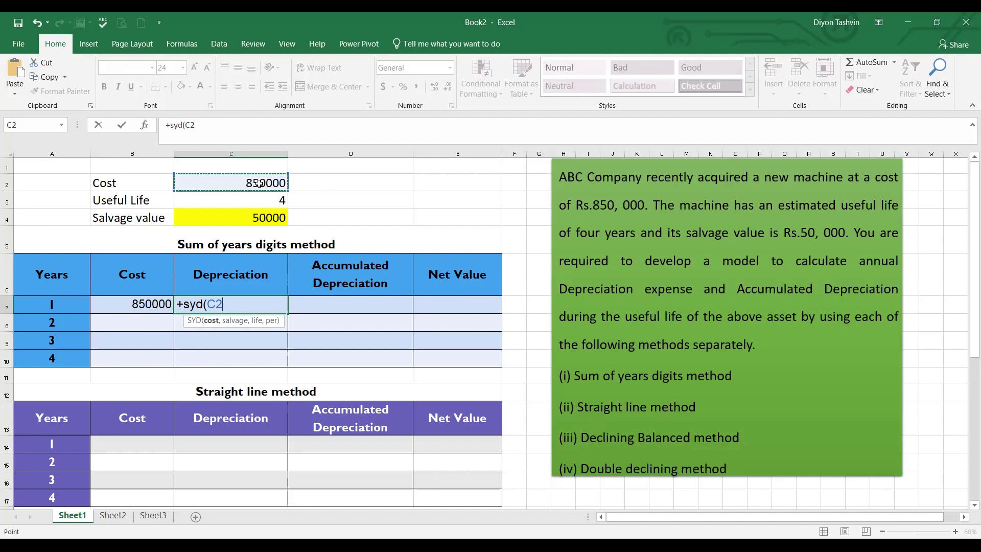
key(F4)
text(,)
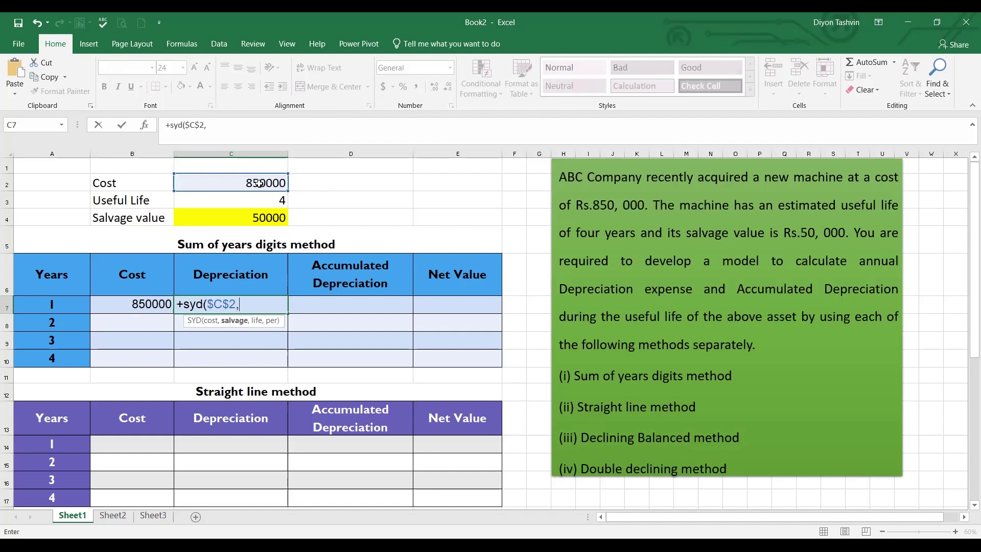
click(259, 221)
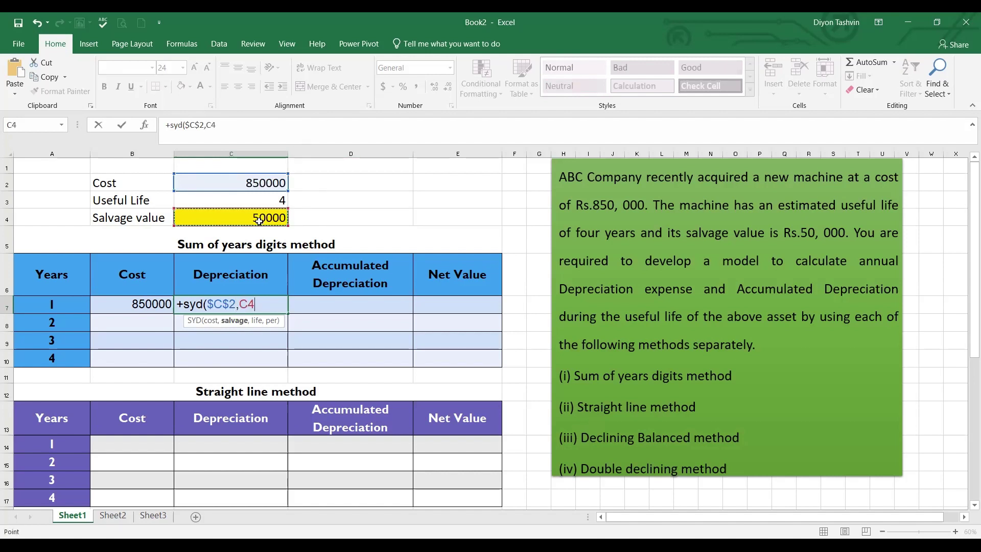
key(F4)
text(,)
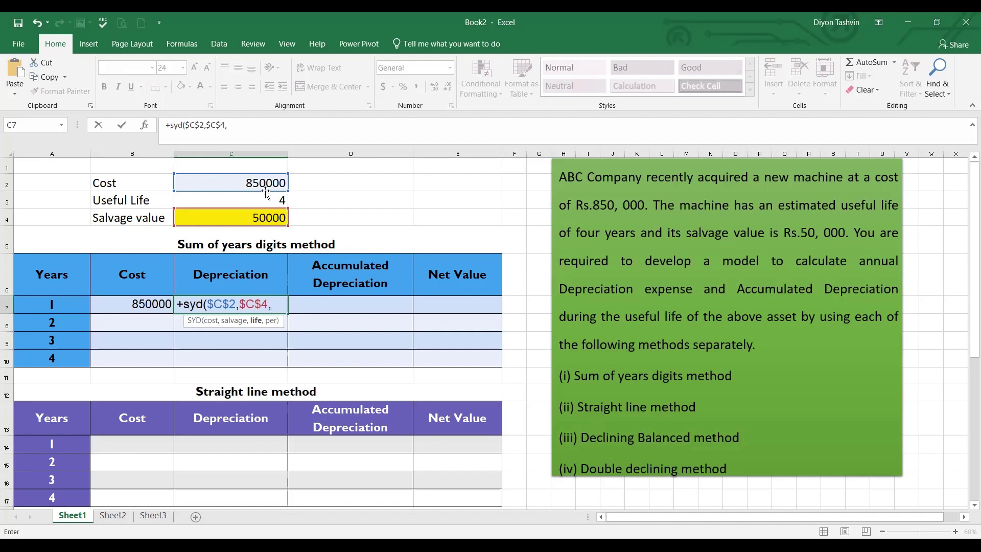
click(266, 197)
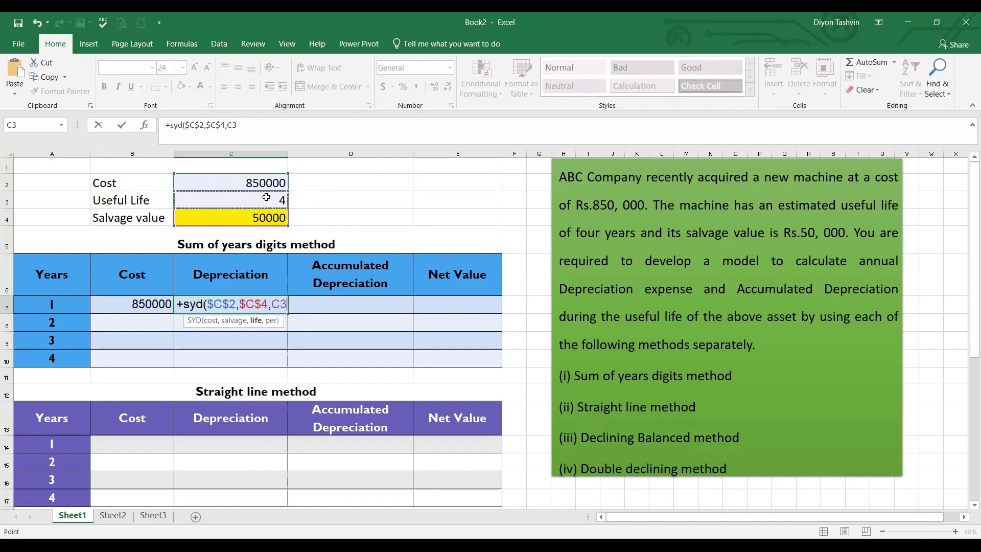
key(F4)
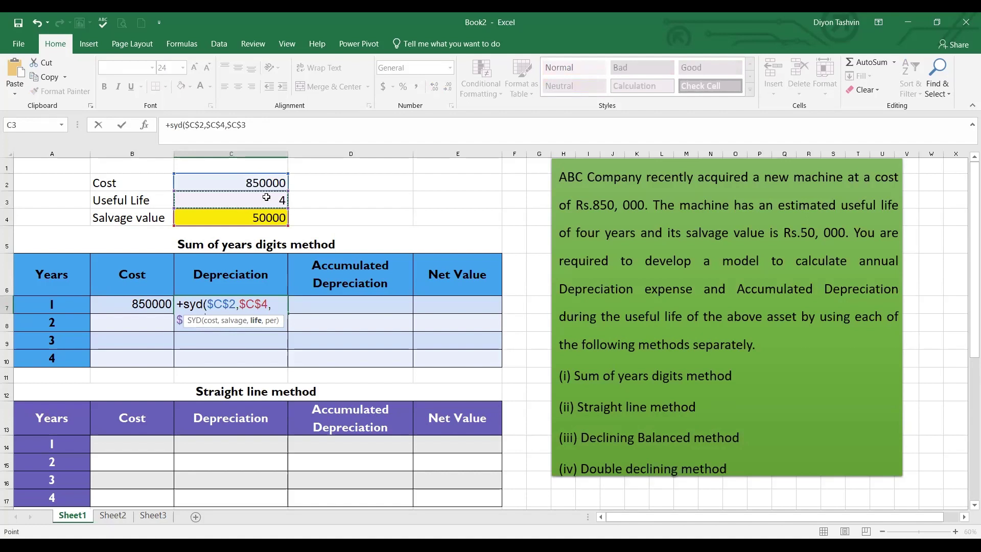
text(,)
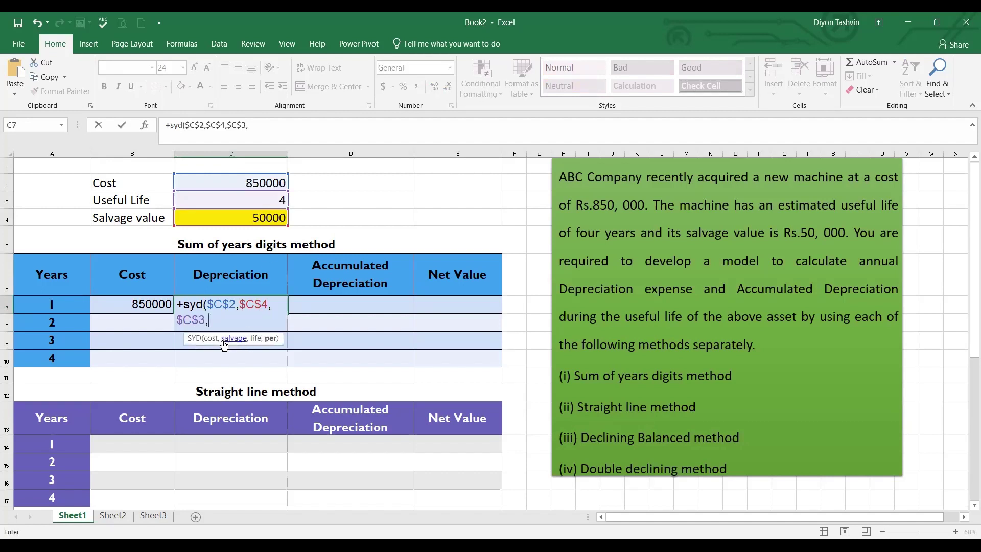
click(56, 308)
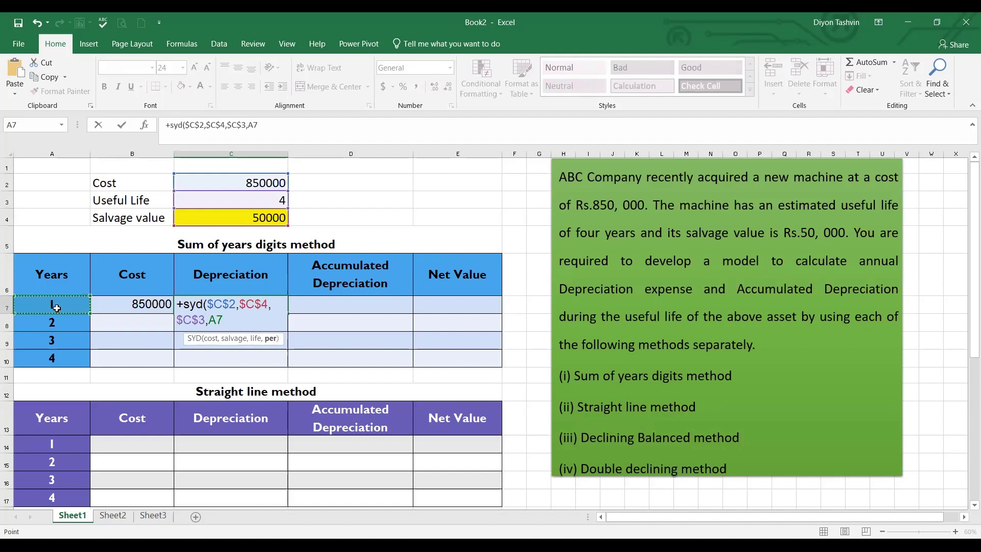
key(Return)
Set the year 1 accumulated depreciation in D7 to the year 1 depreciation with the formula +C7
click(365, 303)
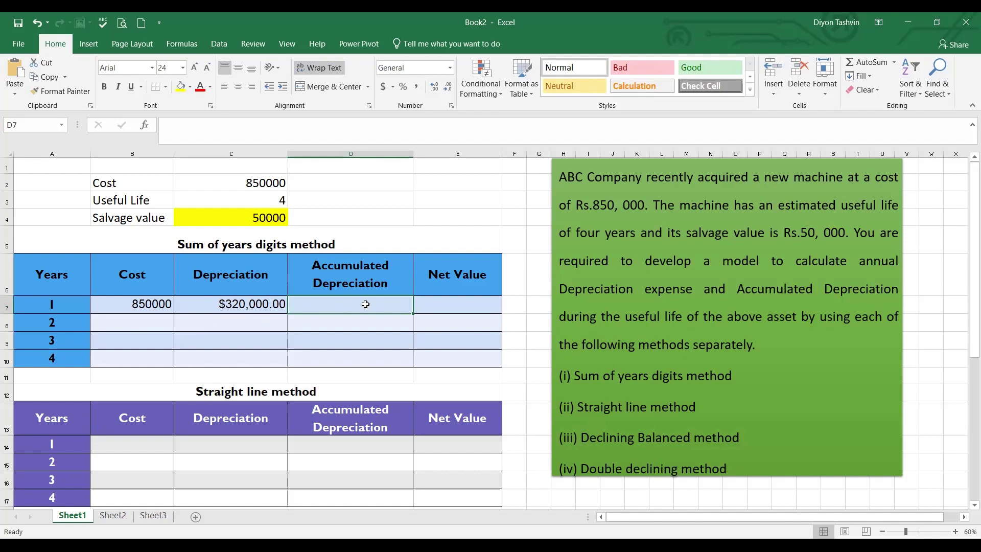
text(+)
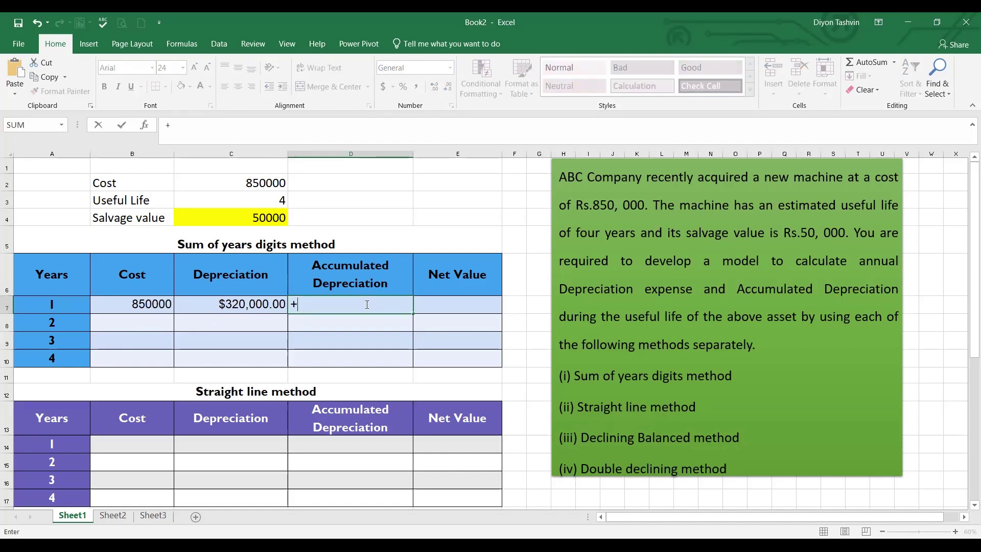
click(252, 306)
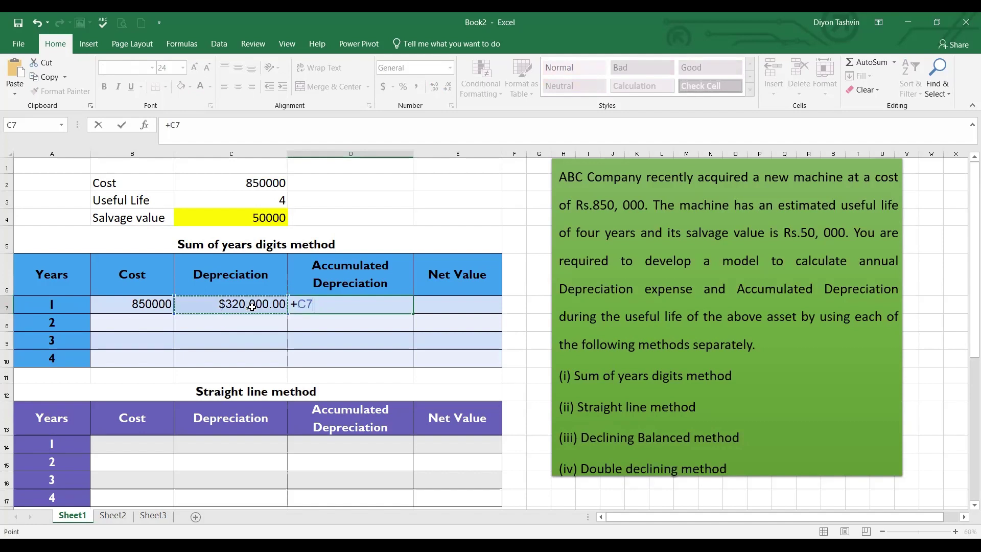
key(Return)
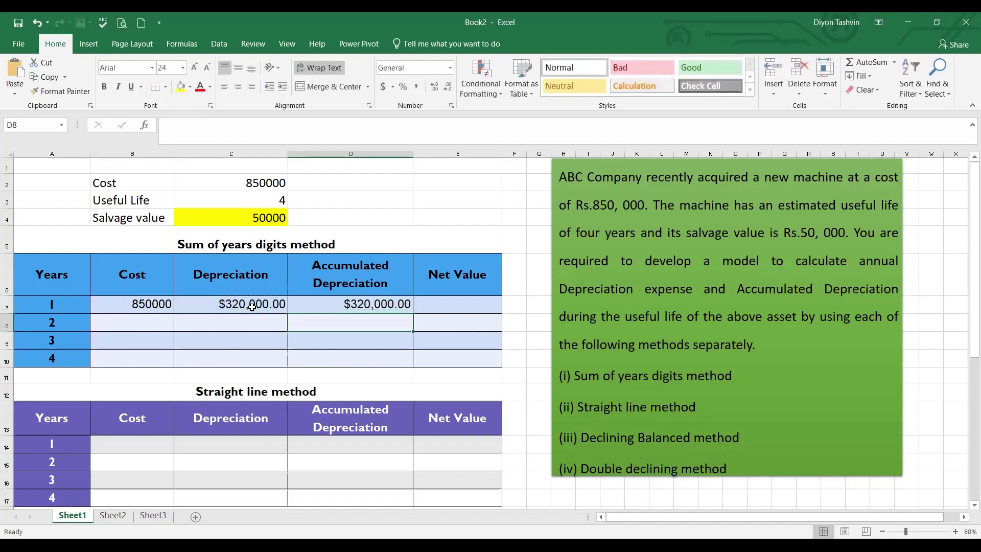
Calculate the year 1 net value in E7 as cost minus accumulated depreciation with the formula +B7-D7
click(477, 304)
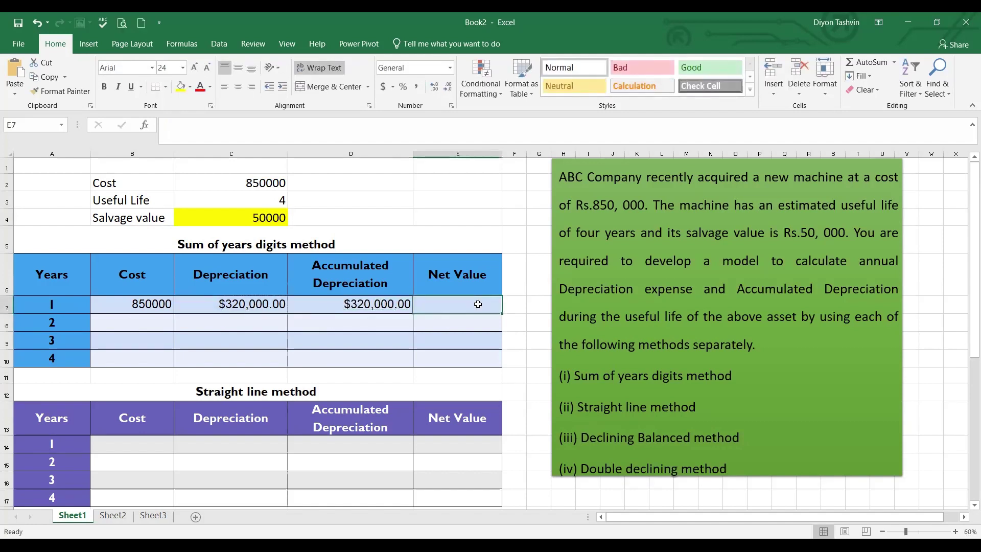
text(+)
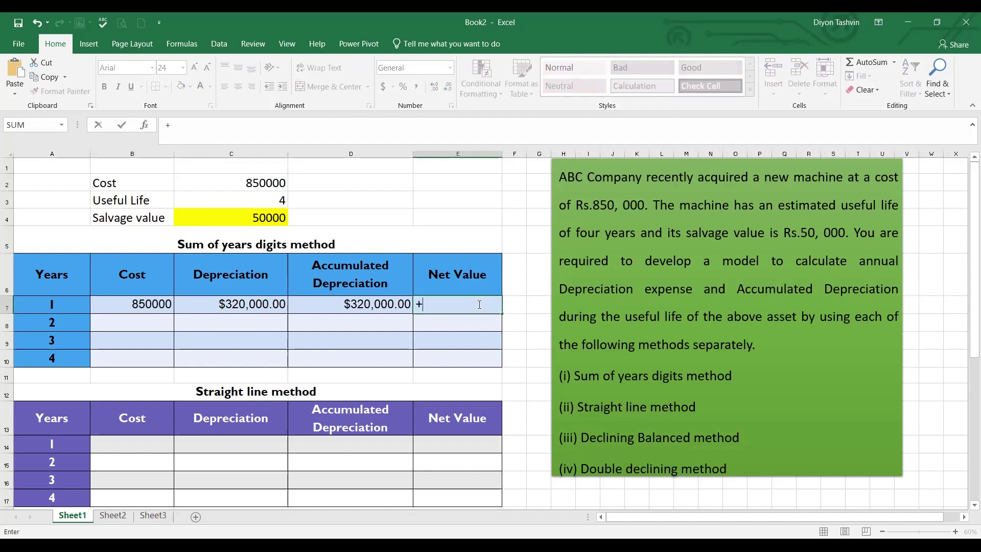
click(117, 310)
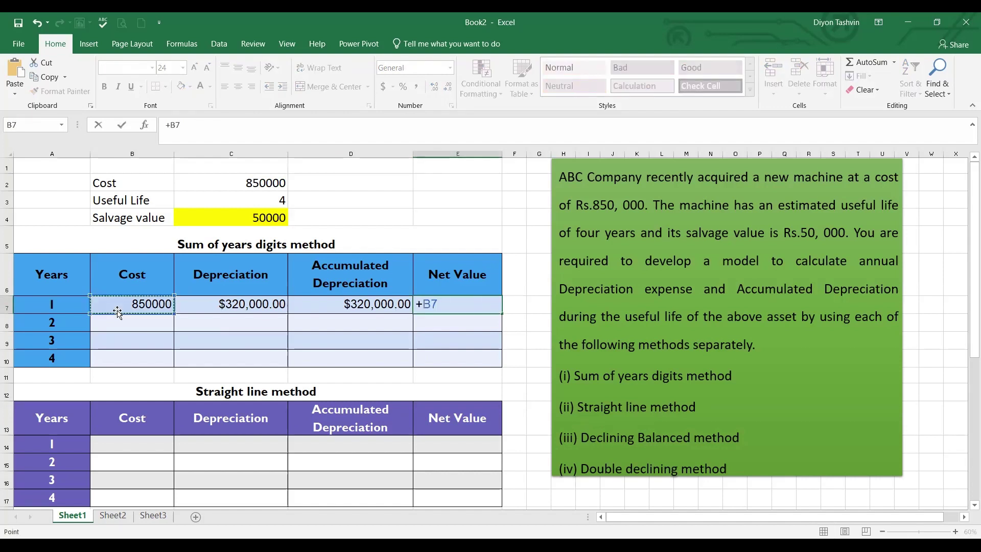
text(-)
click(366, 304)
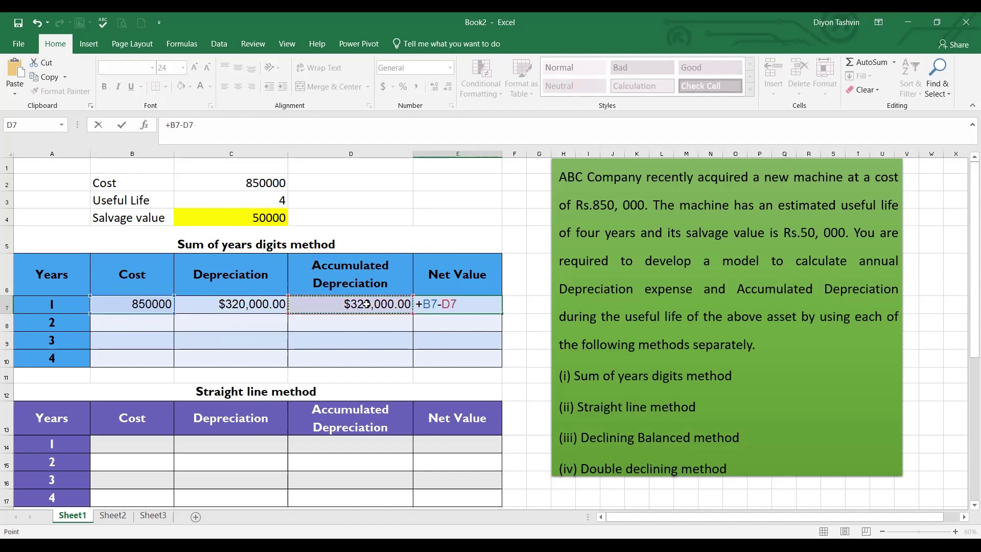
key(Return)
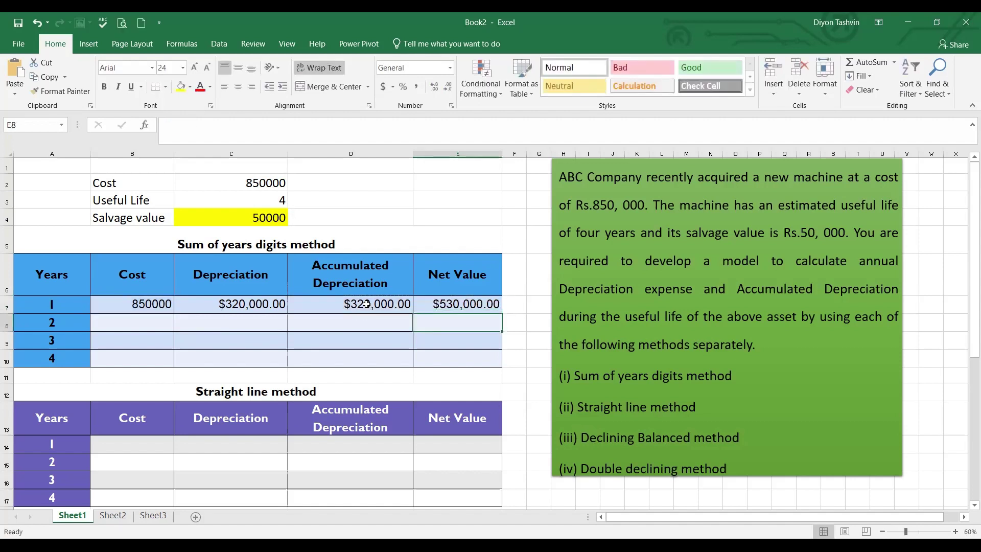
Fill the cost and depreciation formulas in B7:C7 down through year 4 and calculate year 2 accumulated depreciation in D8 with +D7+C8
drag(145, 305, 286, 366)
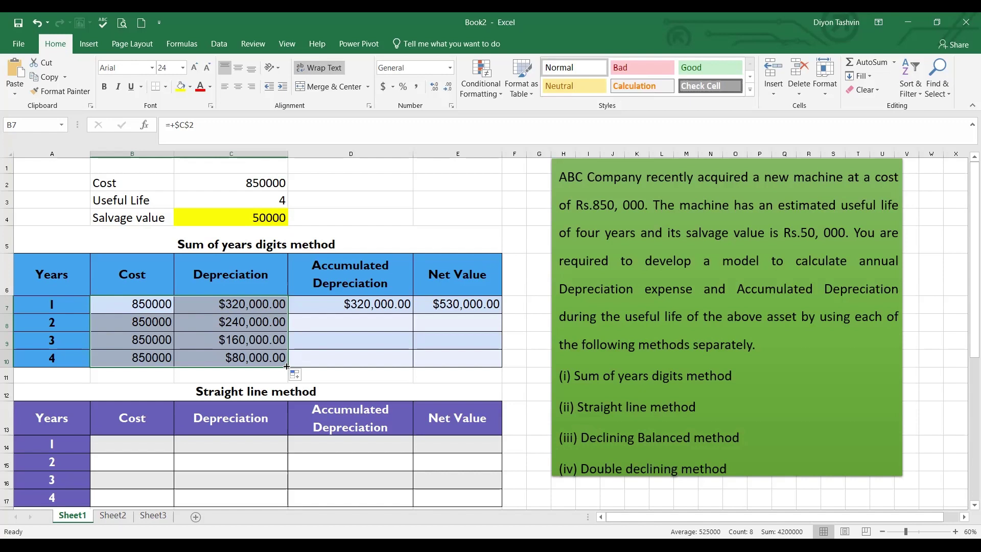
click(377, 318)
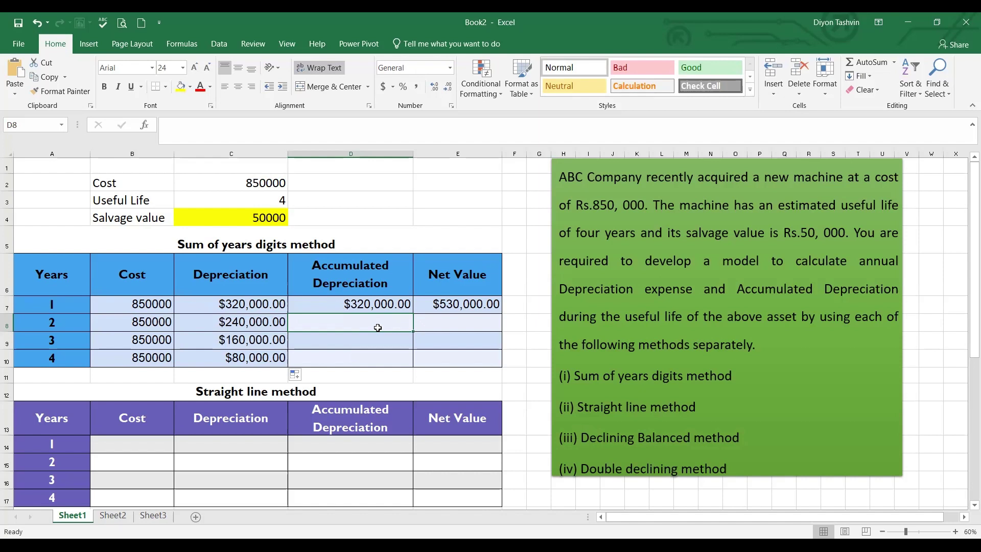
text(+)
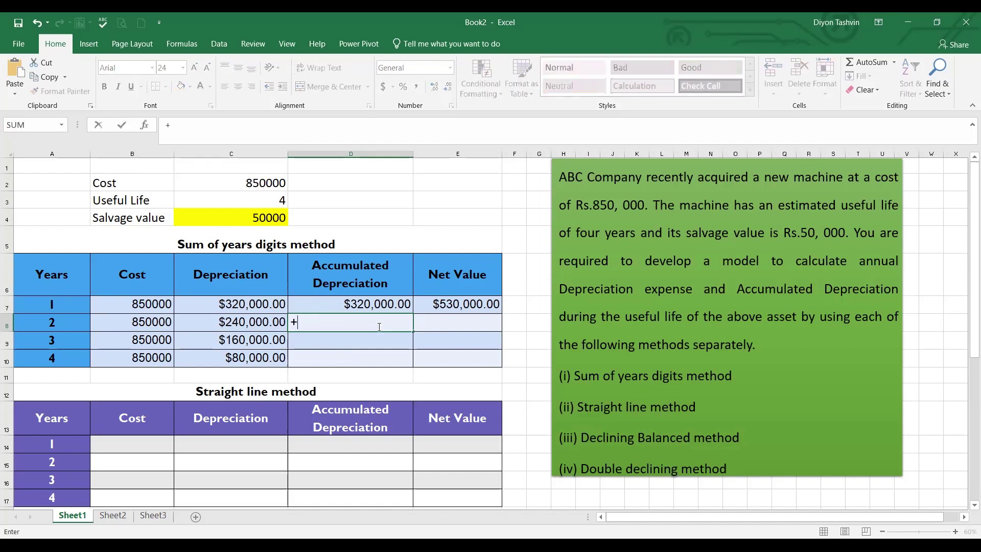
click(255, 305)
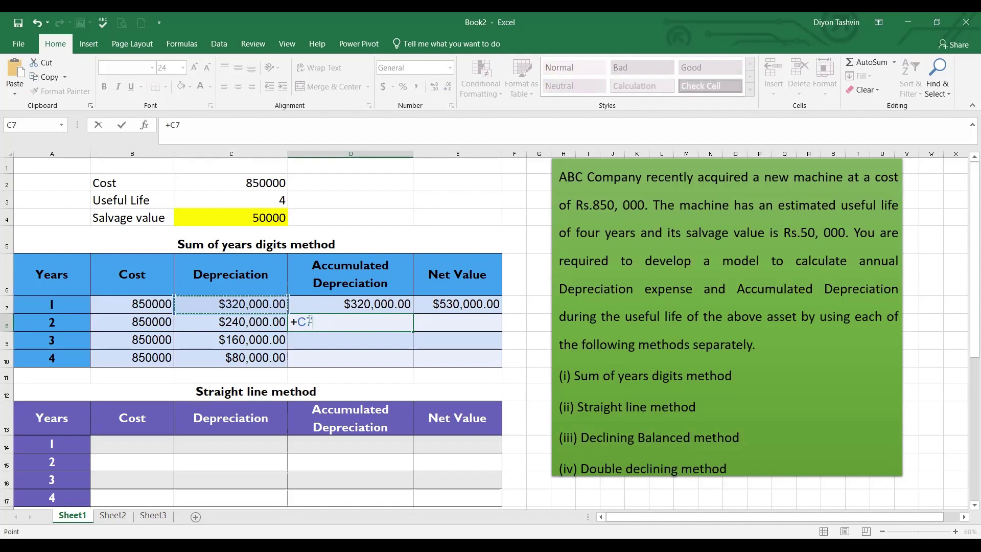
click(335, 304)
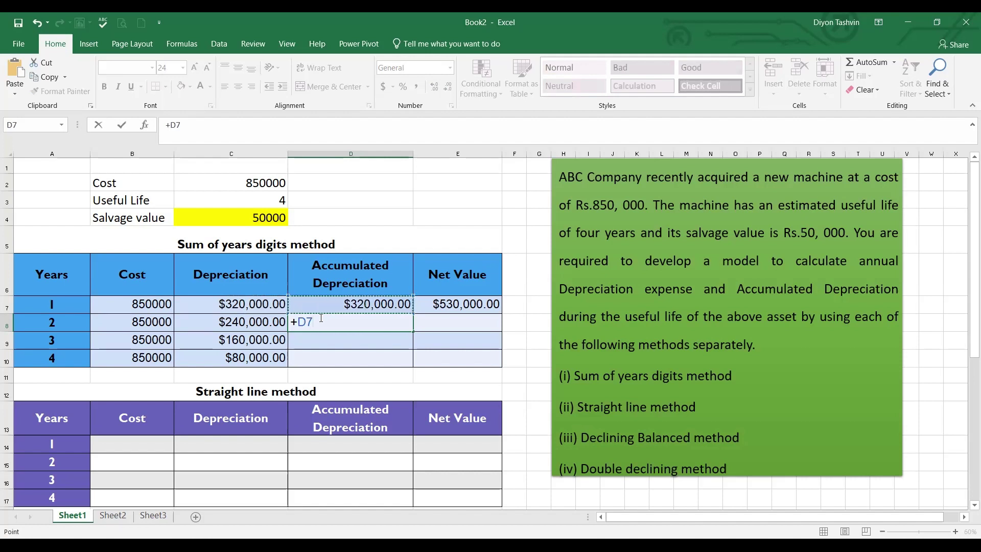
text(+)
click(254, 323)
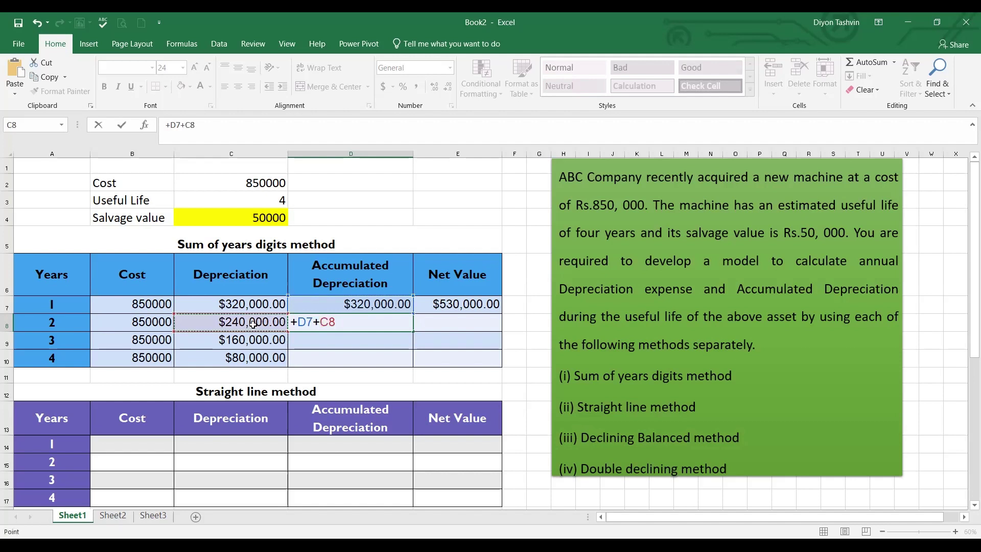
key(Return)
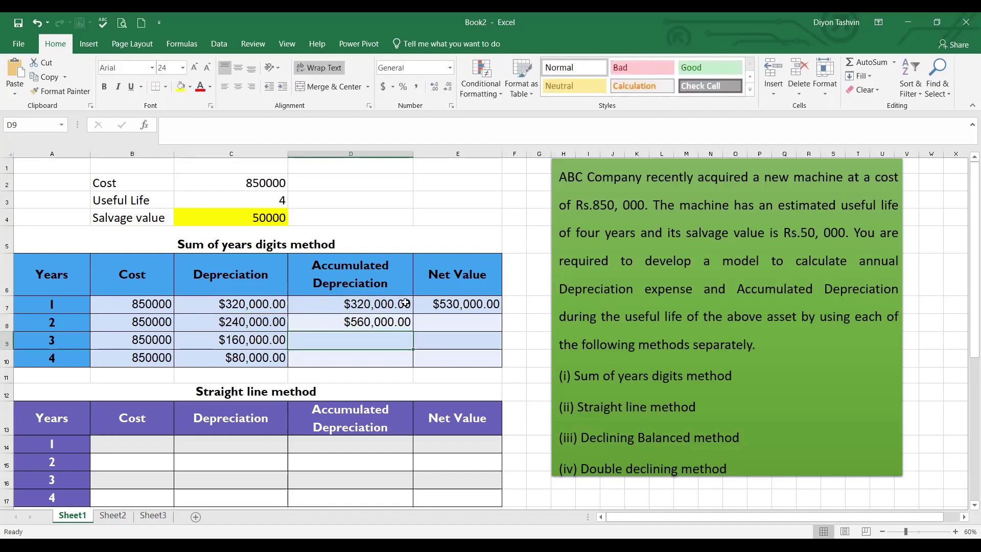
Fill the sum of years digits accumulated depreciation formula in D8 and net value formula in E7 down through year 4
click(394, 323)
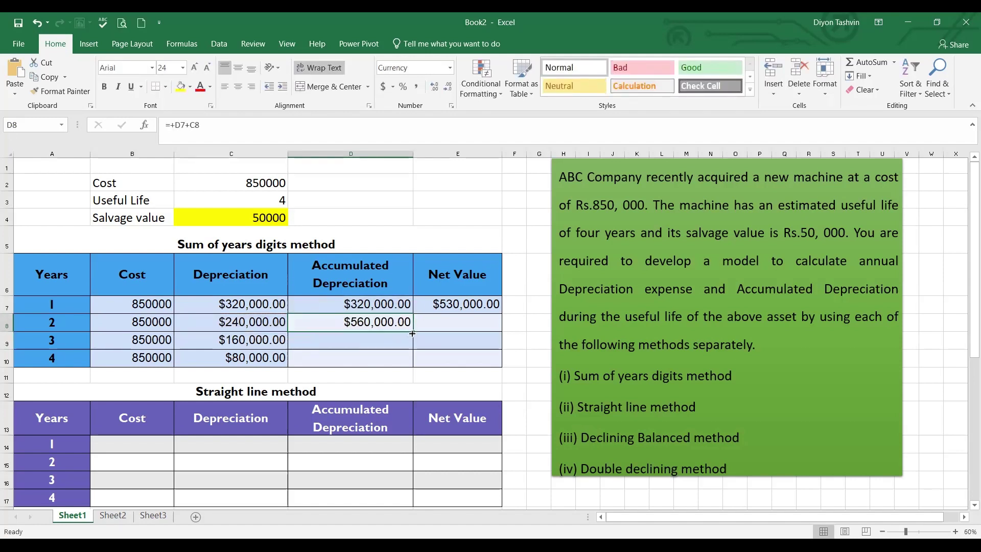
drag(412, 333, 413, 363)
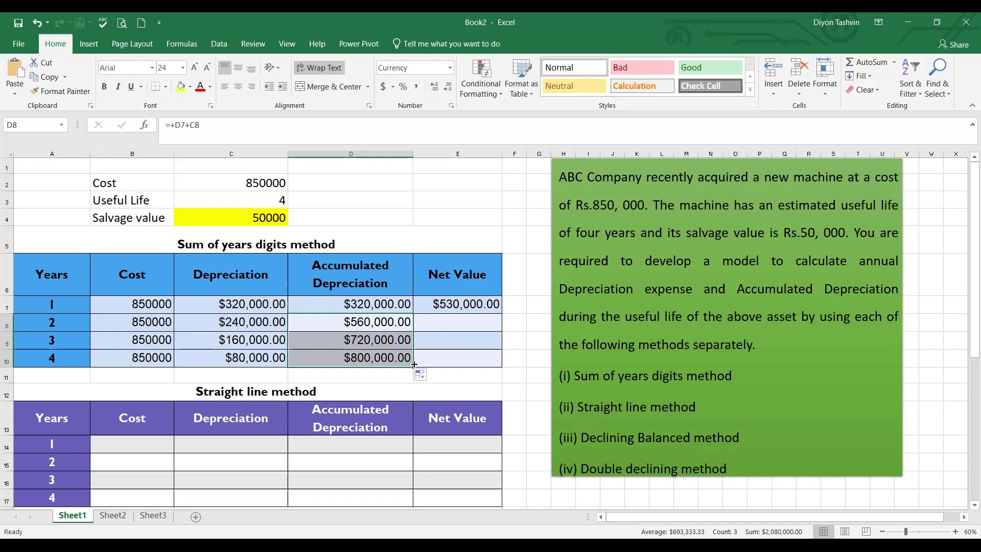
click(469, 322)
click(483, 307)
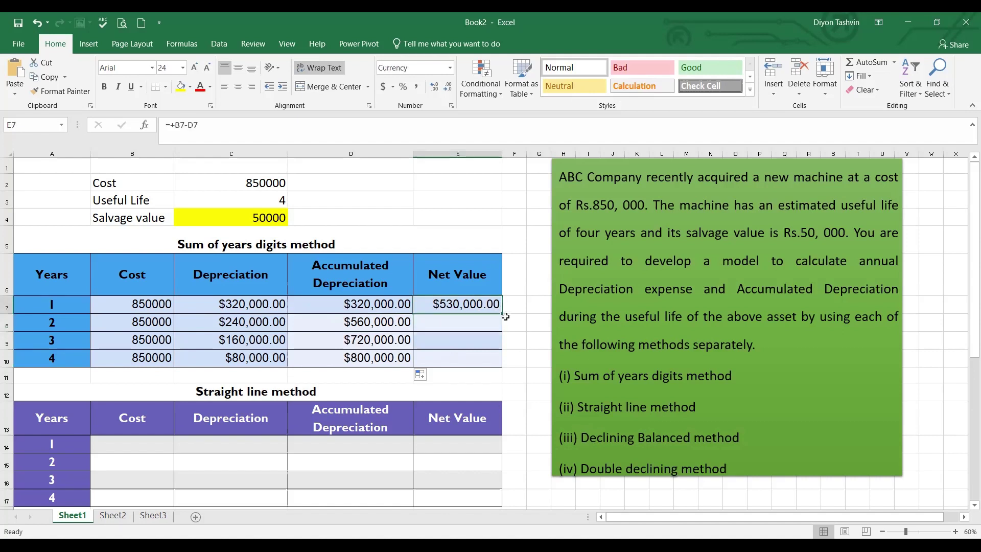
double_click(486, 307)
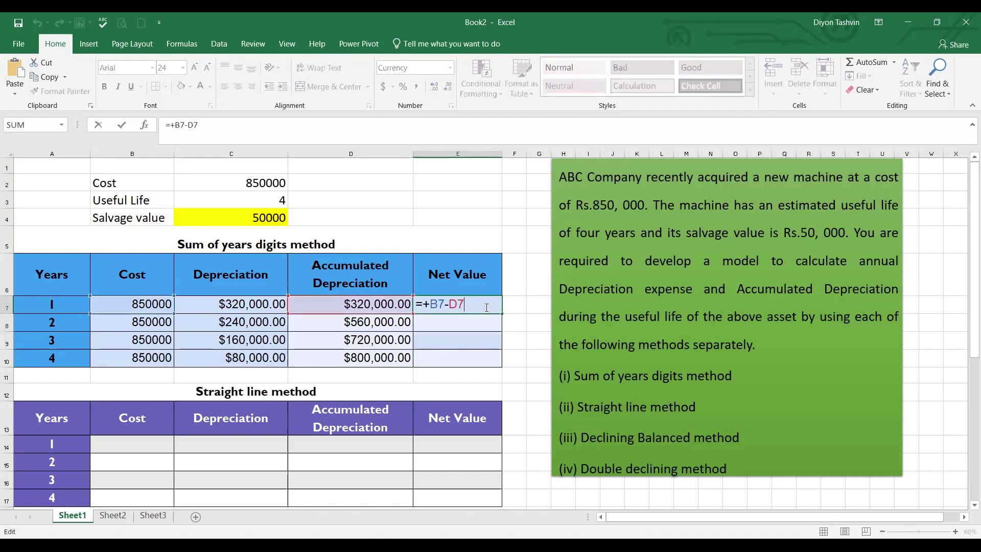
key(Return)
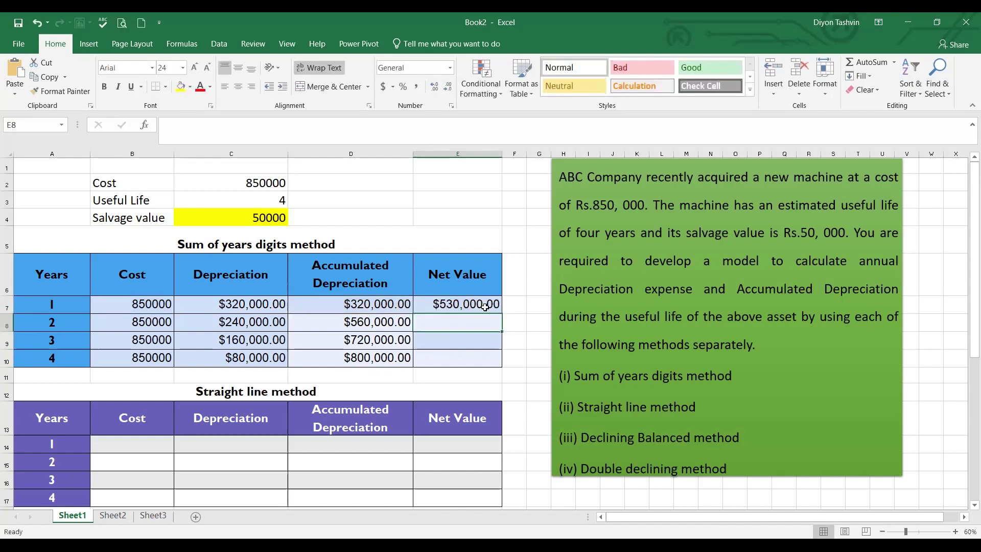
click(489, 306)
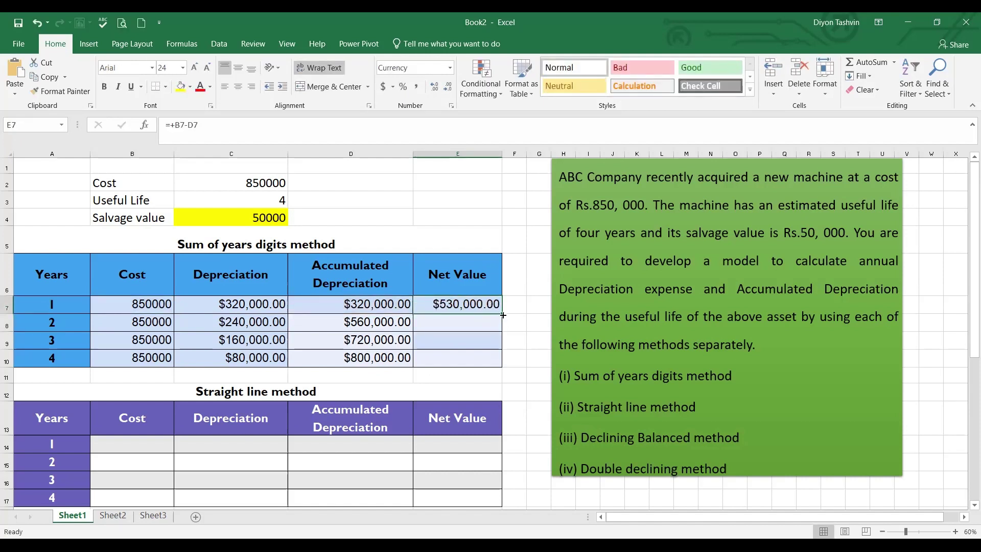
drag(502, 313, 498, 367)
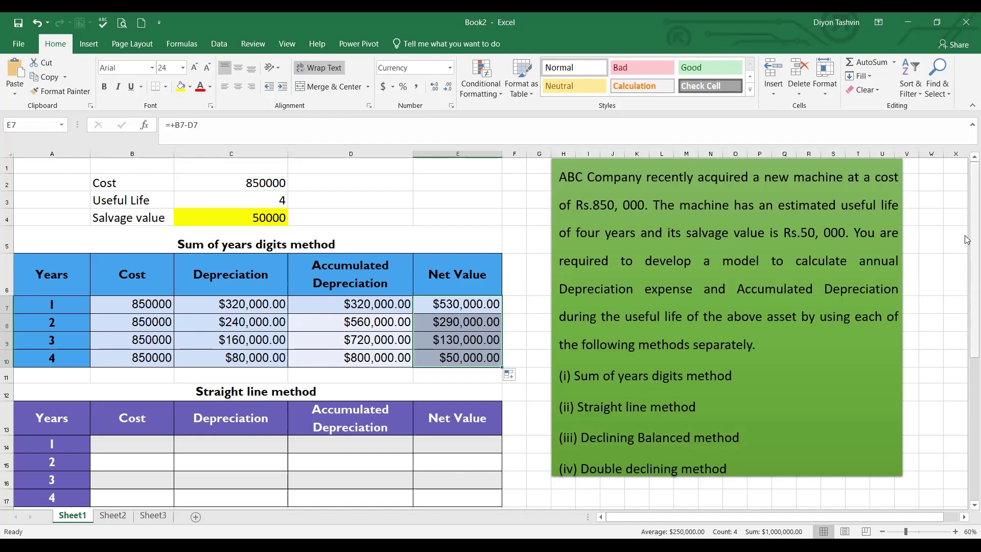
Link the straight line method's year 1 cost in B14 to the machine cost with the absolute reference +$C$2
scroll(449, 351, down, 2)
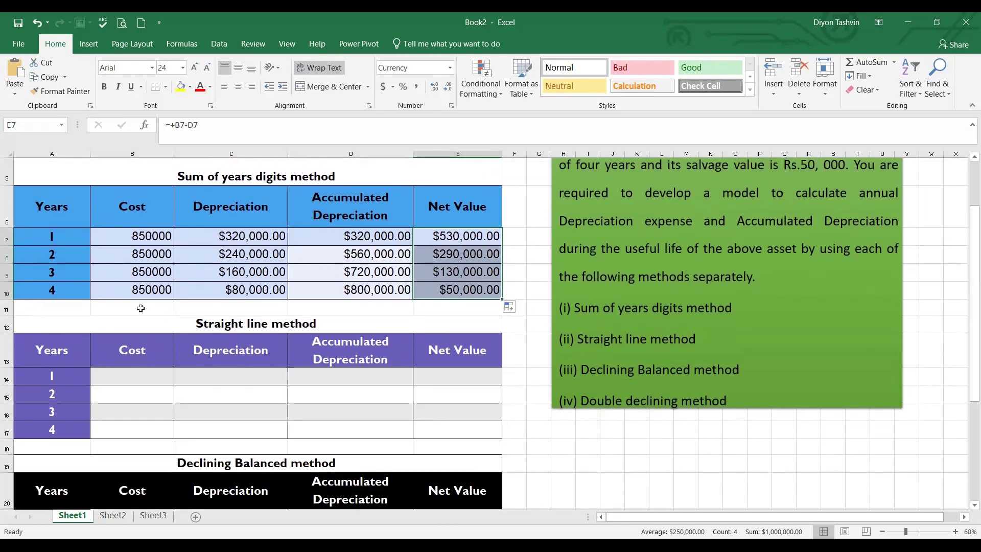
click(155, 377)
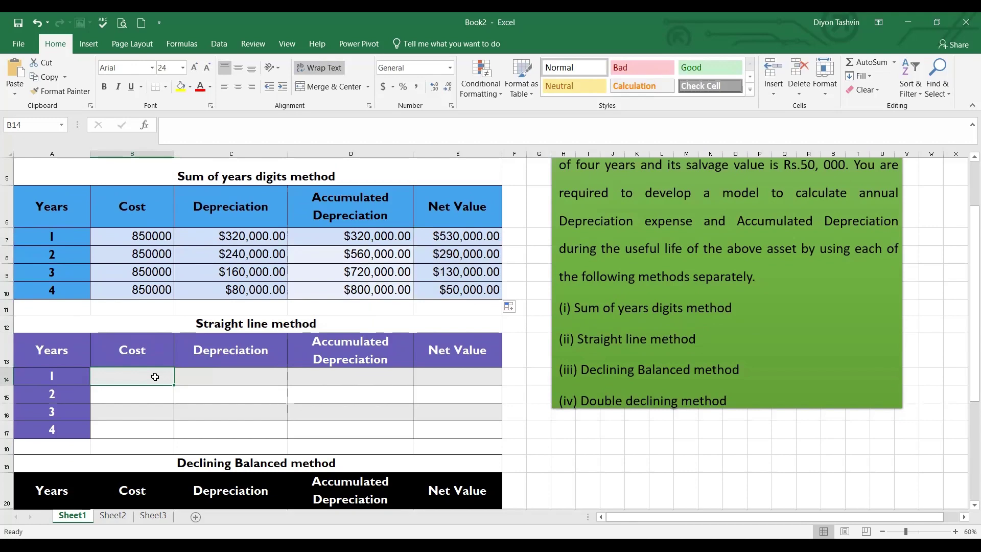
text(+)
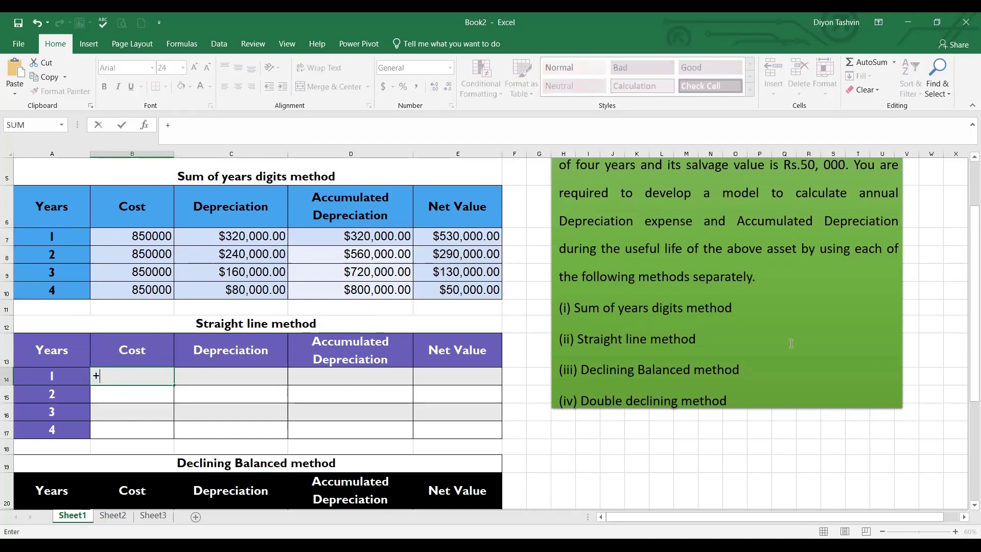
drag(973, 272, 974, 228)
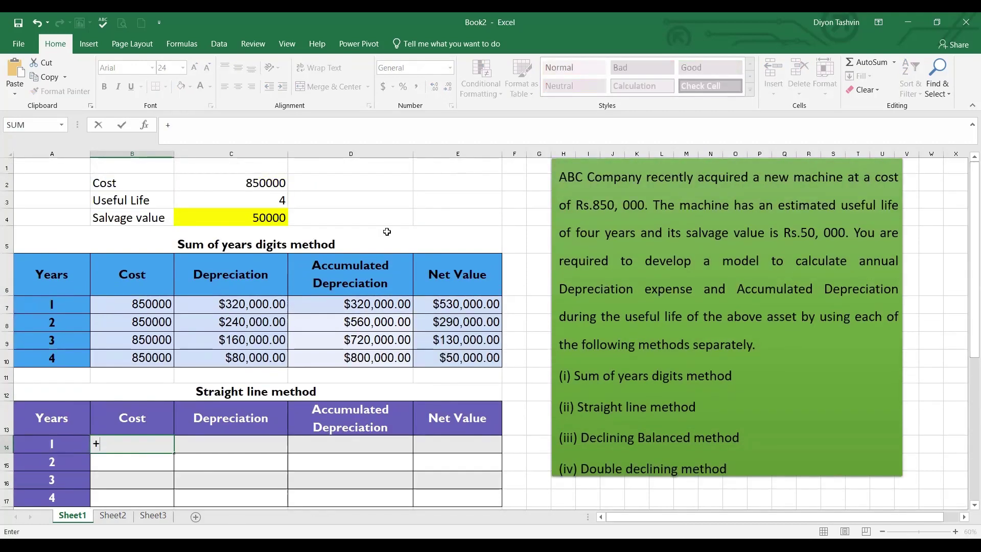
click(257, 179)
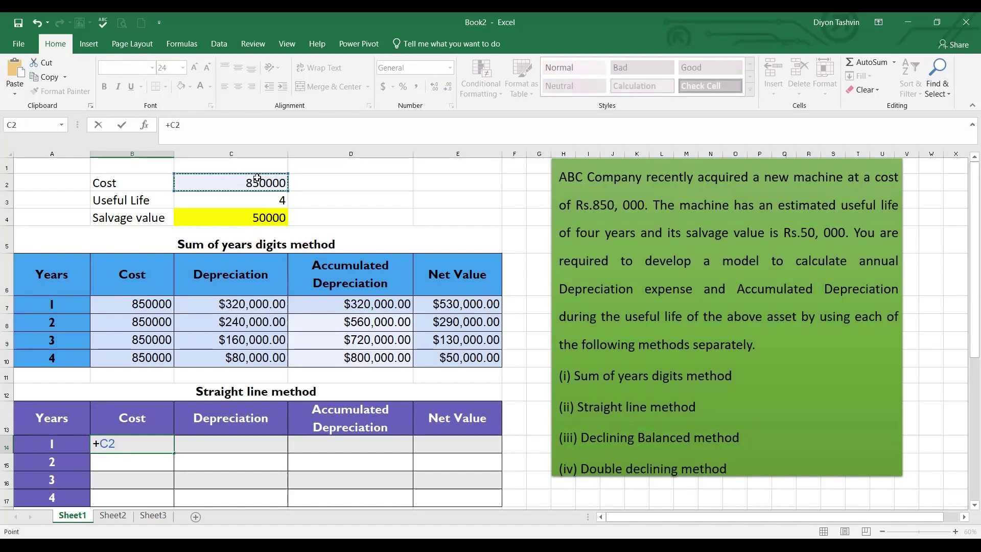
key(F4)
key(Return)
key(F1)
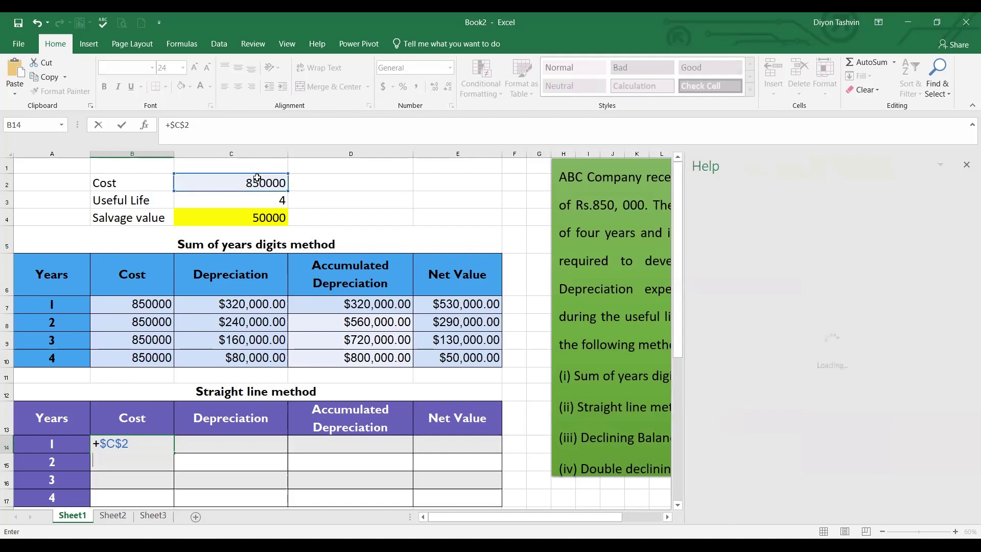
click(967, 167)
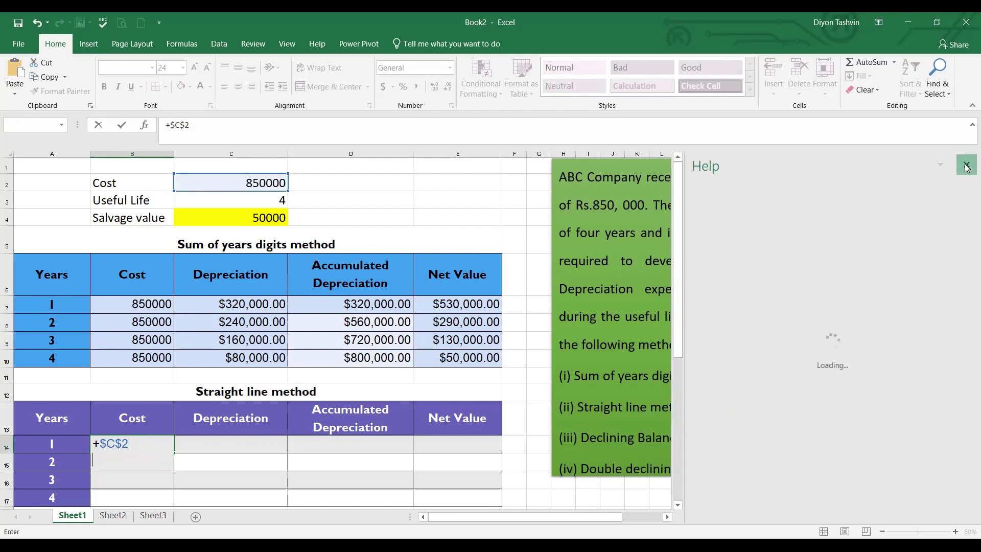
key(Return)
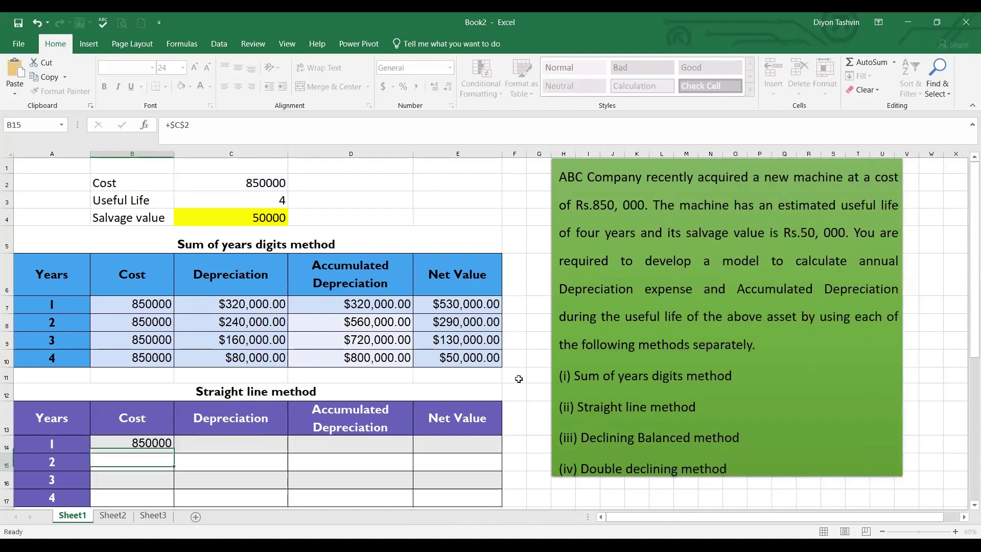
Calculate the straight line year 1 depreciation in C14 with =SLN($C$2,$C$4,$C$3), using absolute references for cost, salvage value and useful life
click(185, 450)
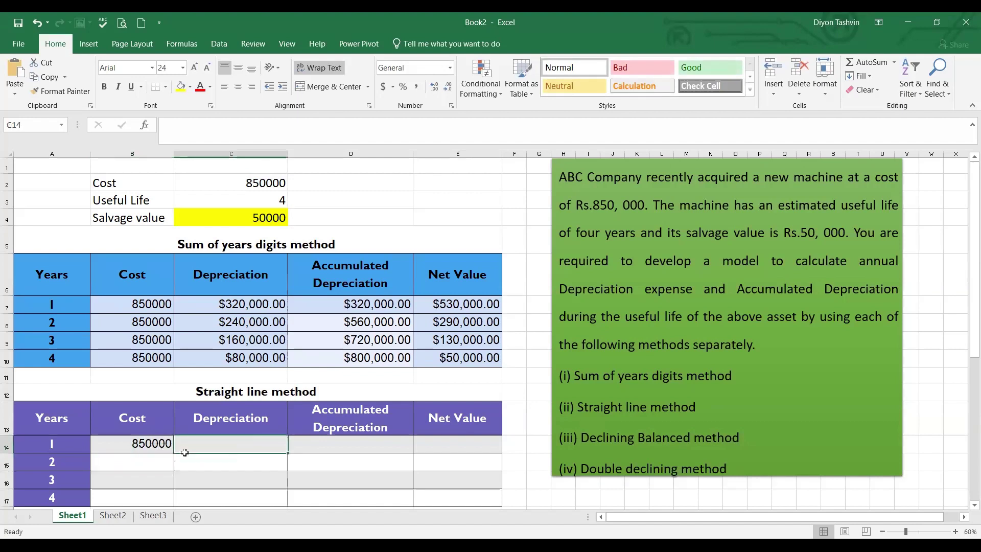
text(=sl)
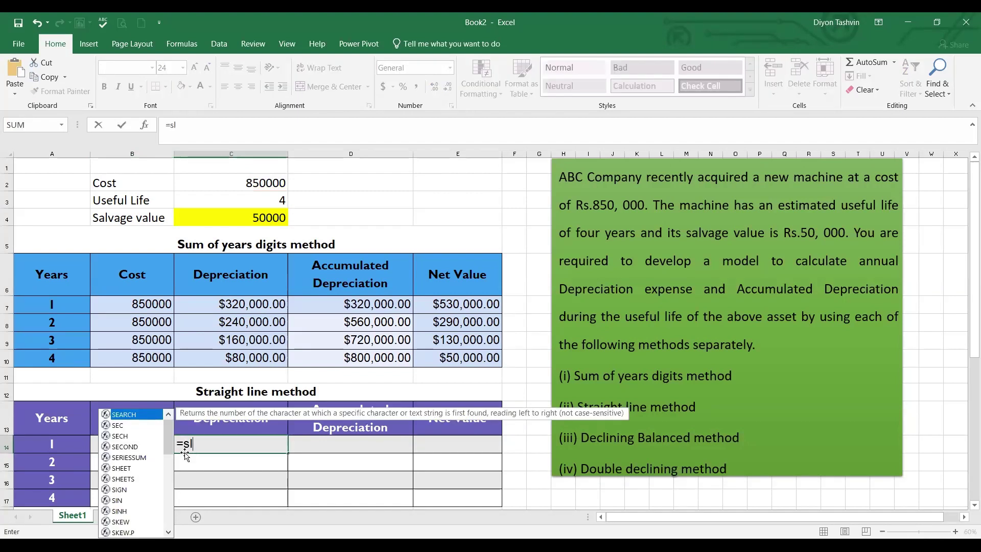
text(n)
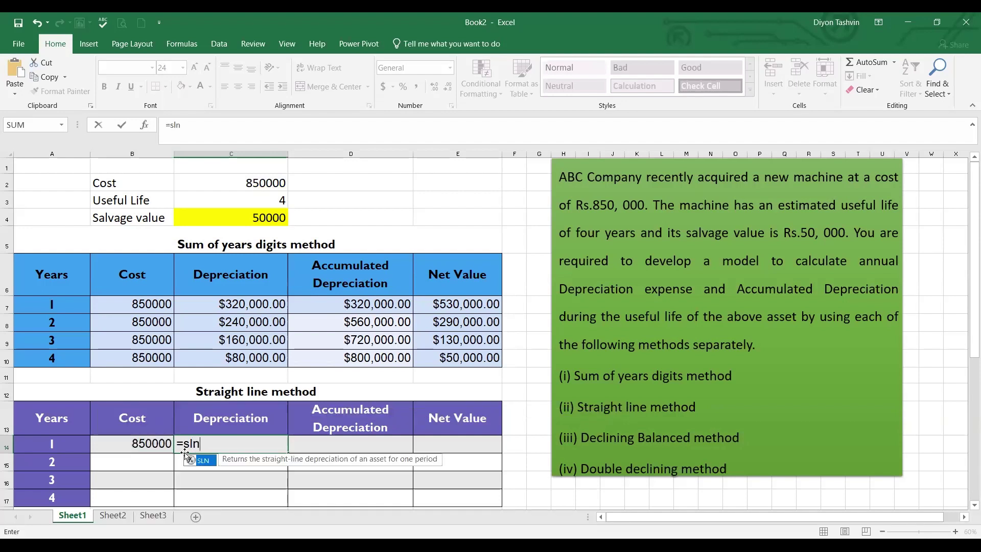
text(()
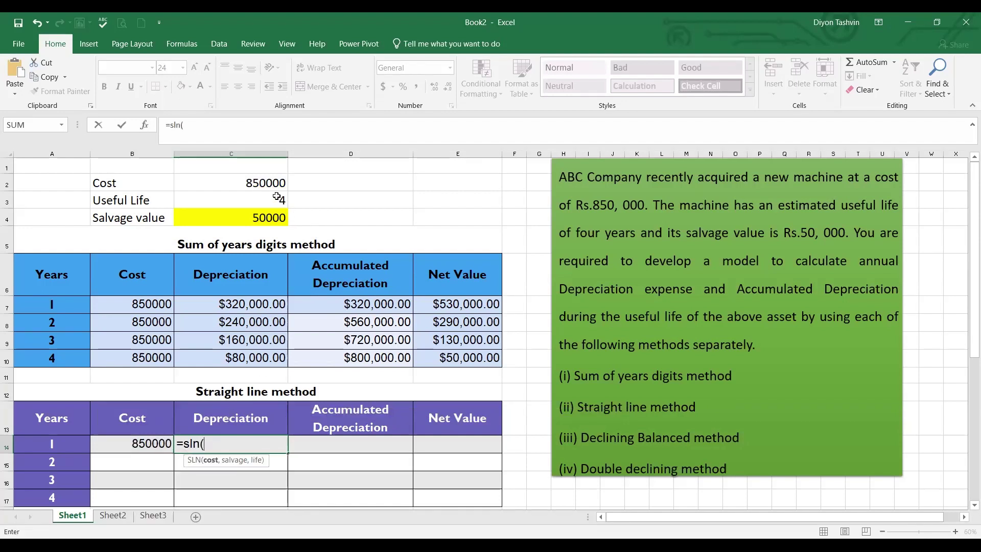
click(274, 181)
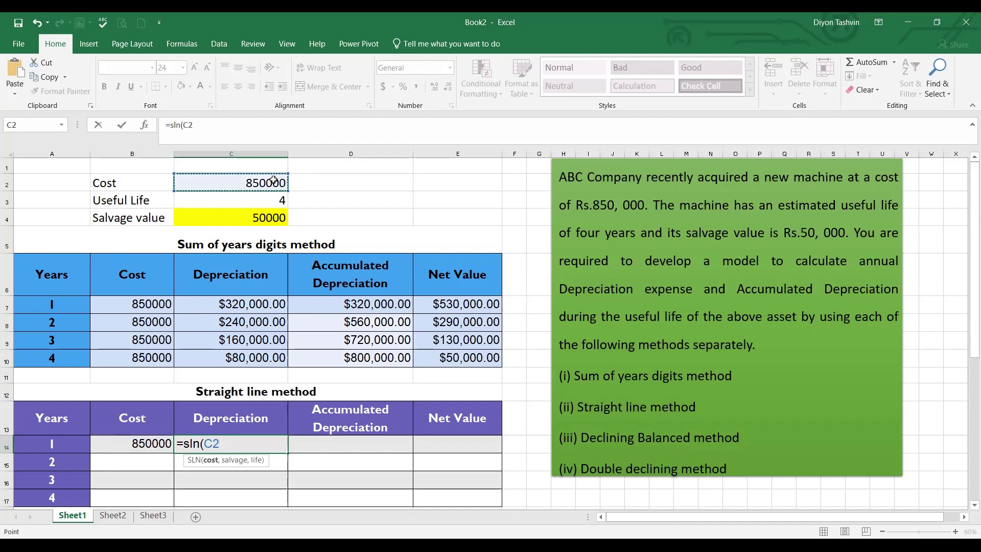
key(F4)
text(,)
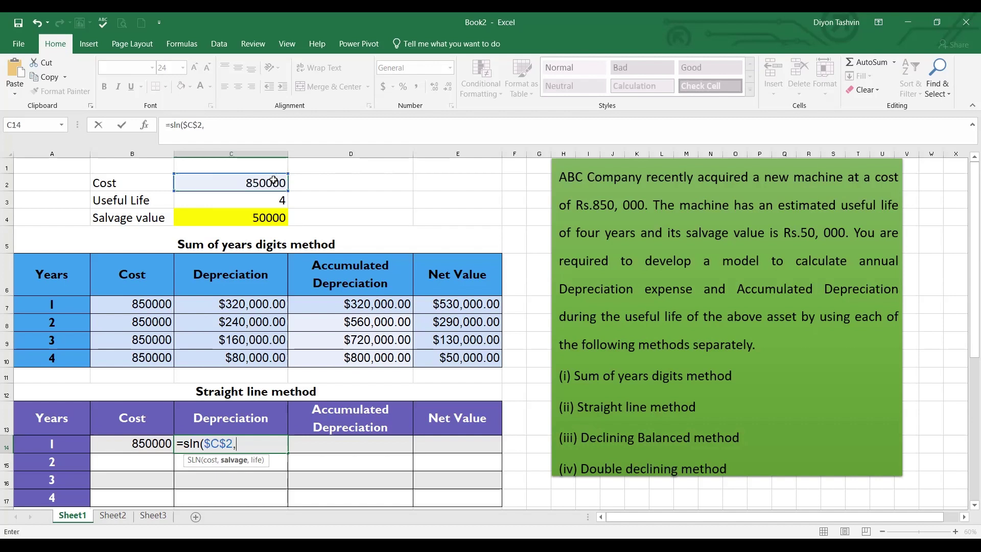
click(272, 217)
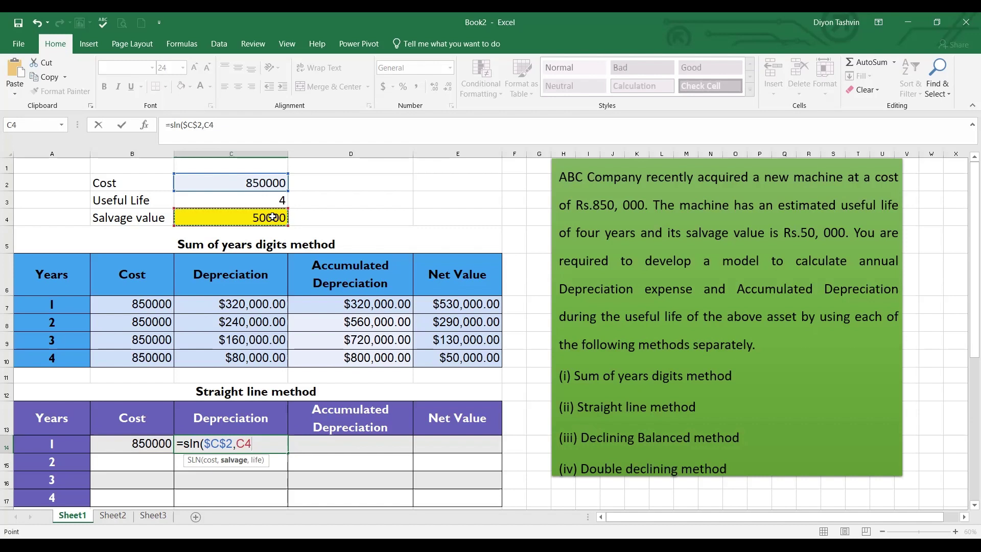
key(F4)
text(,)
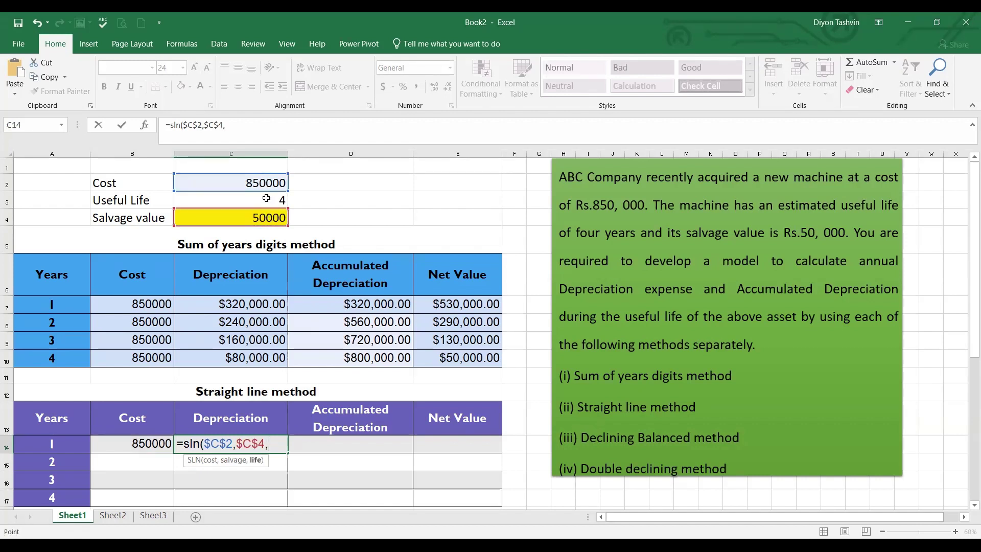
click(266, 198)
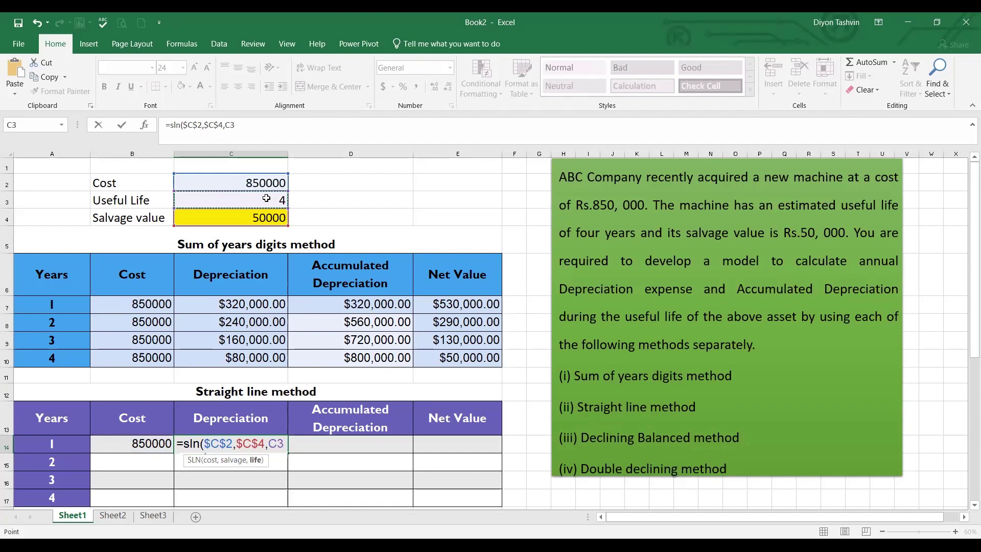
key(F4)
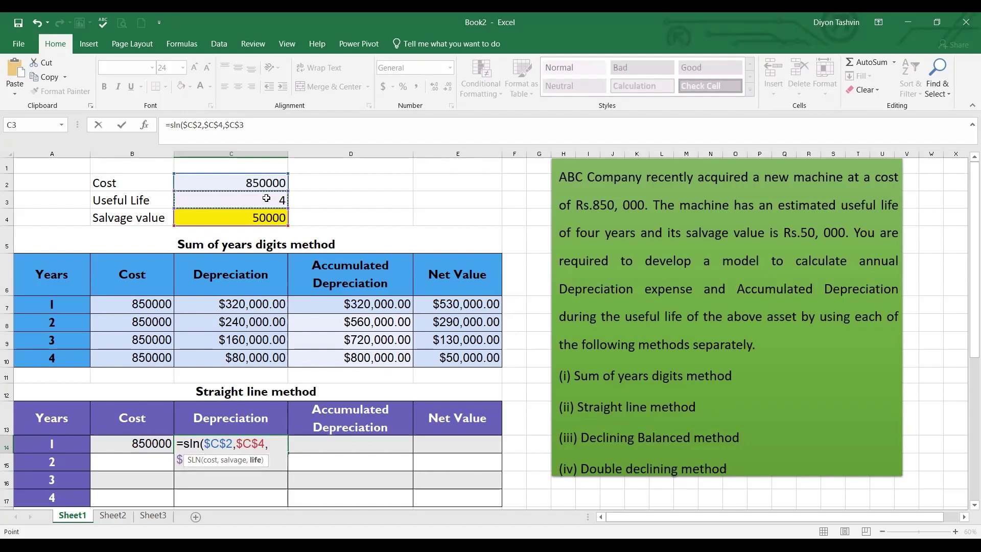
key(Return)
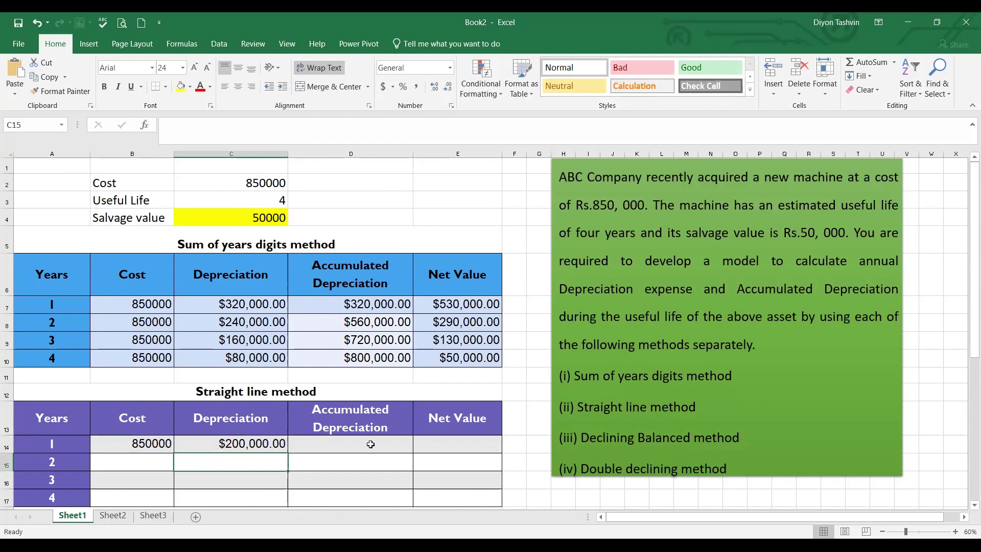
Set the straight line year 1 accumulated depreciation in D14 to the year 1 depreciation with the formula +C14
click(370, 444)
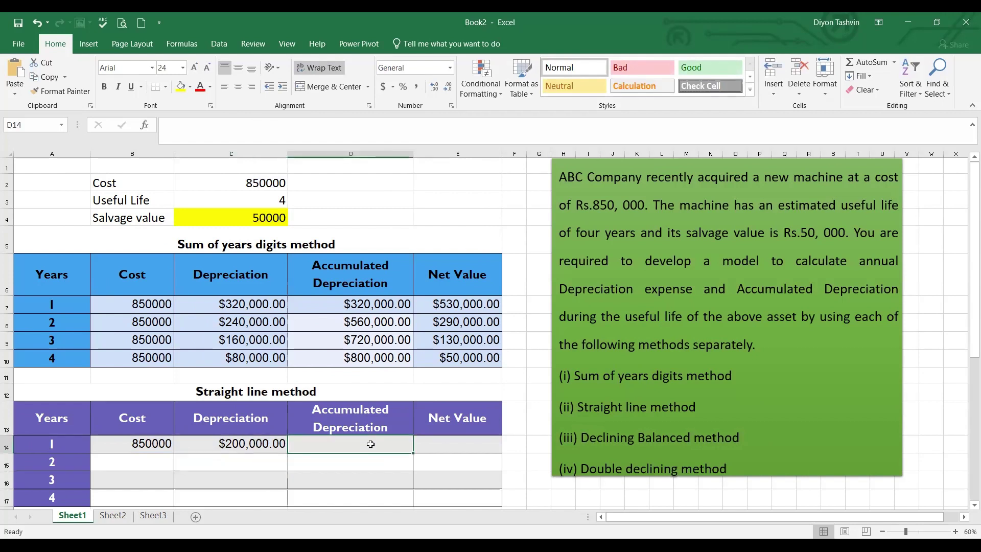
text(+)
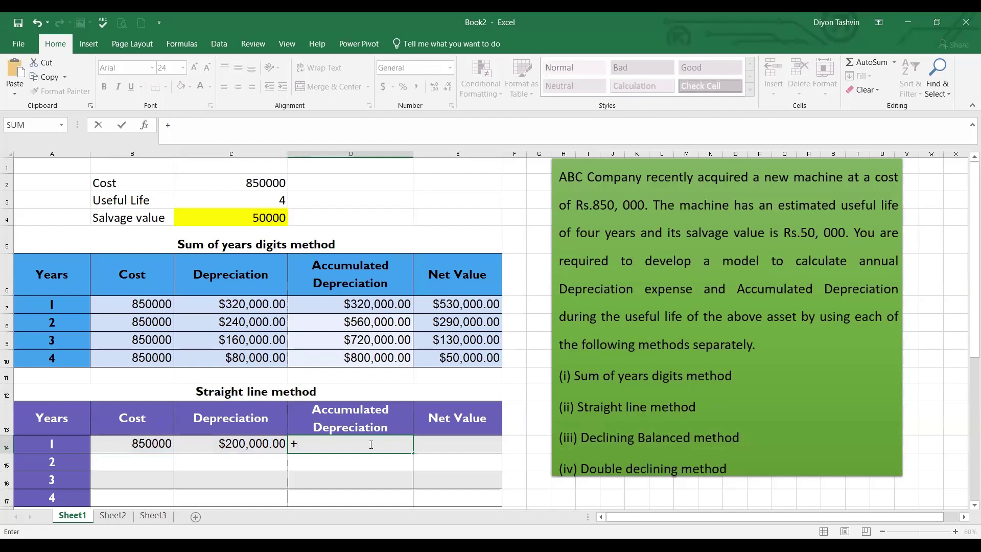
click(253, 444)
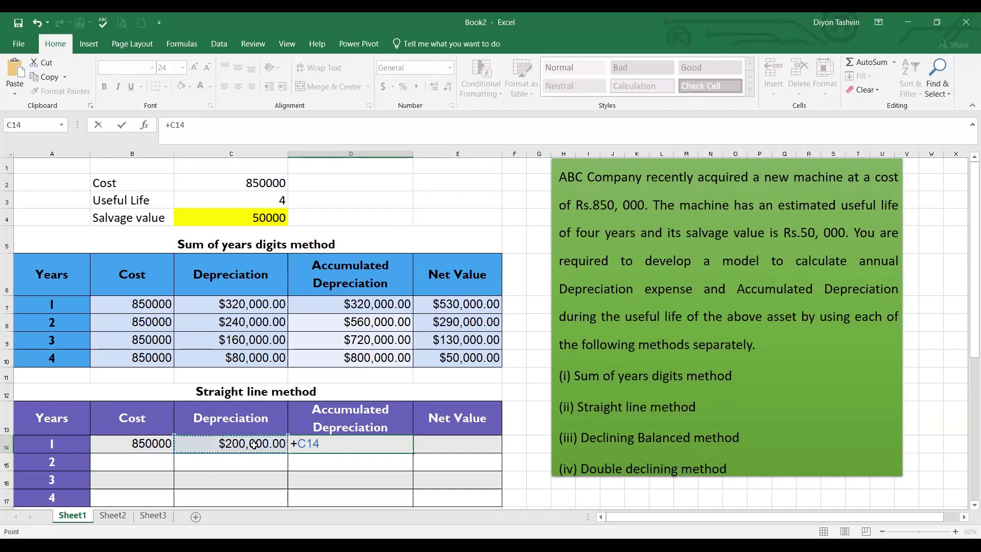
key(Return)
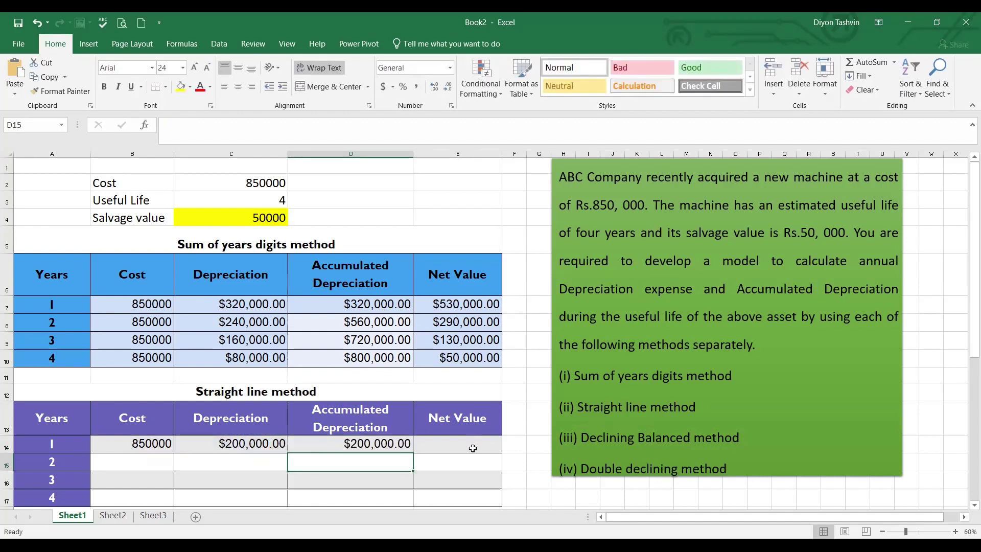
Calculate the straight line year 1 net value in E14 as cost minus accumulated depreciation with the formula +B14-D14
click(473, 448)
text(+)
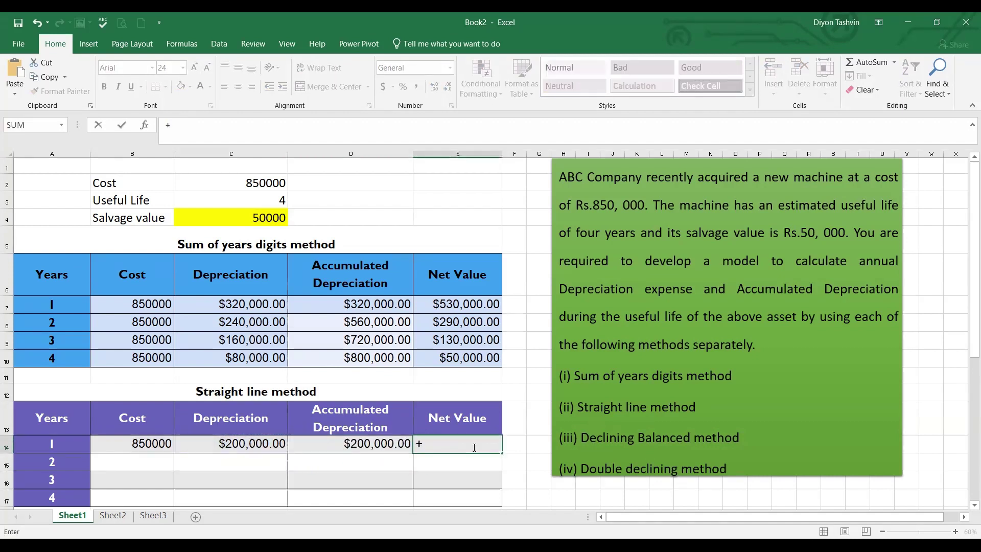
click(146, 442)
text(-)
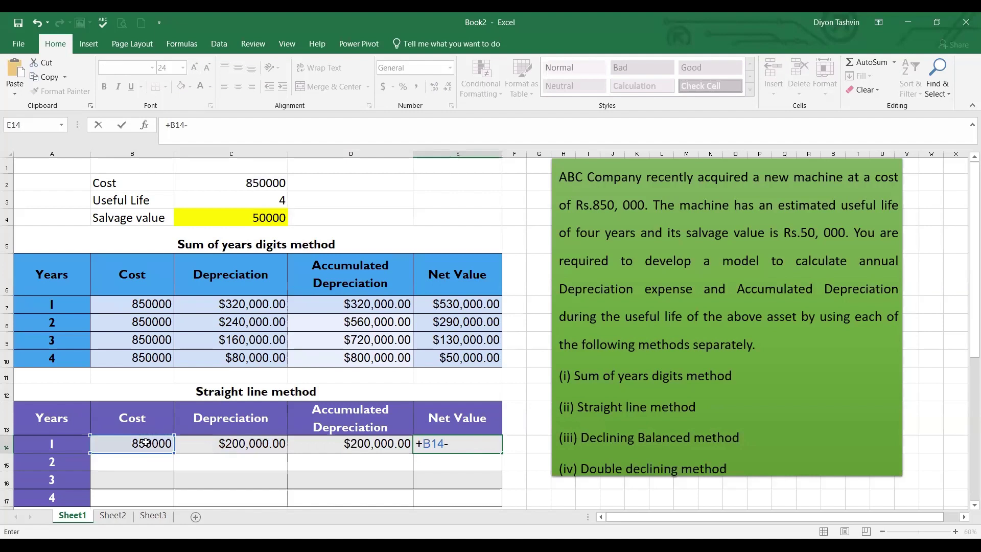
click(340, 443)
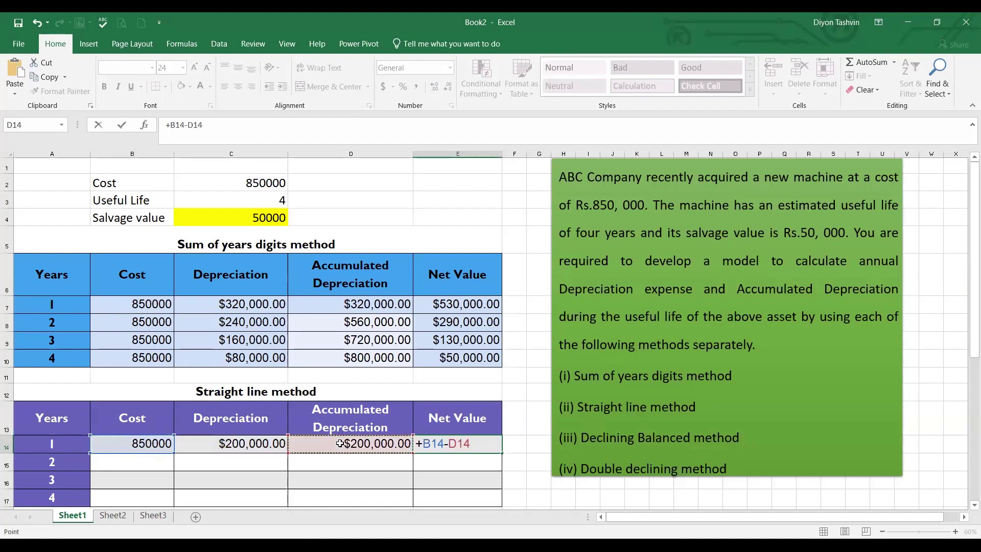
key(Return)
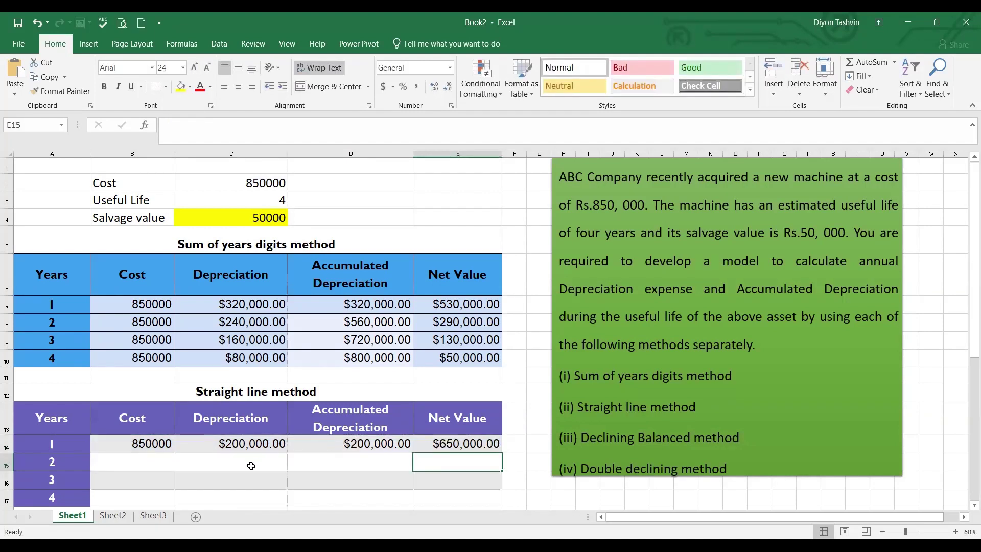
Fill the straight line cost and depreciation formulas in B14:C14 down through year 4
drag(145, 442, 284, 504)
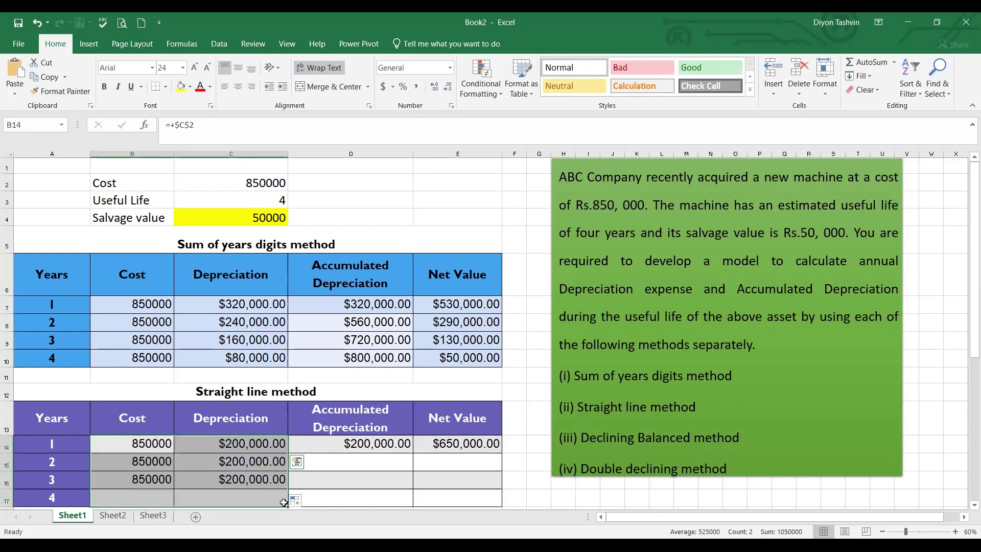
Calculate the straight line year 2 accumulated depreciation in D15 with +D14+C15 and fill it down through year 4
click(455, 450)
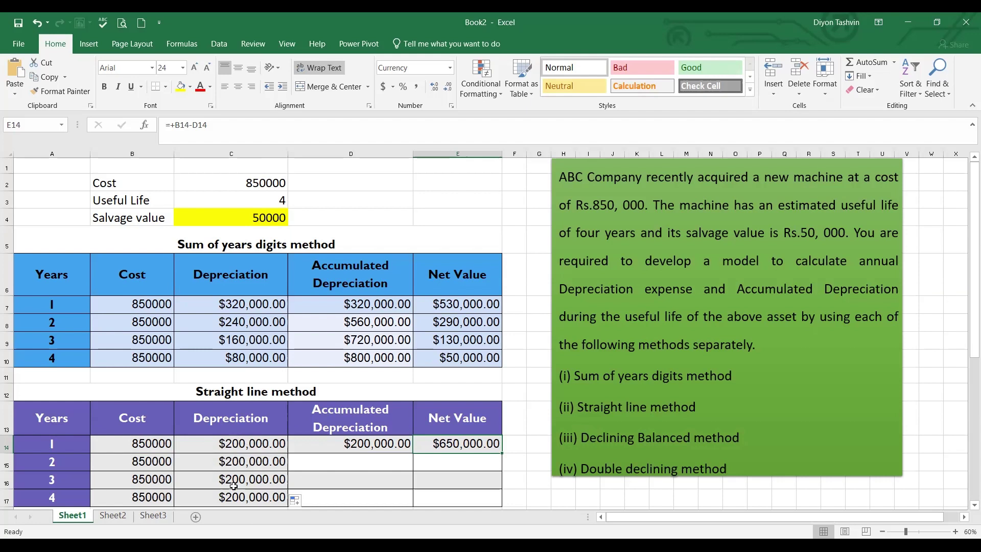
click(380, 464)
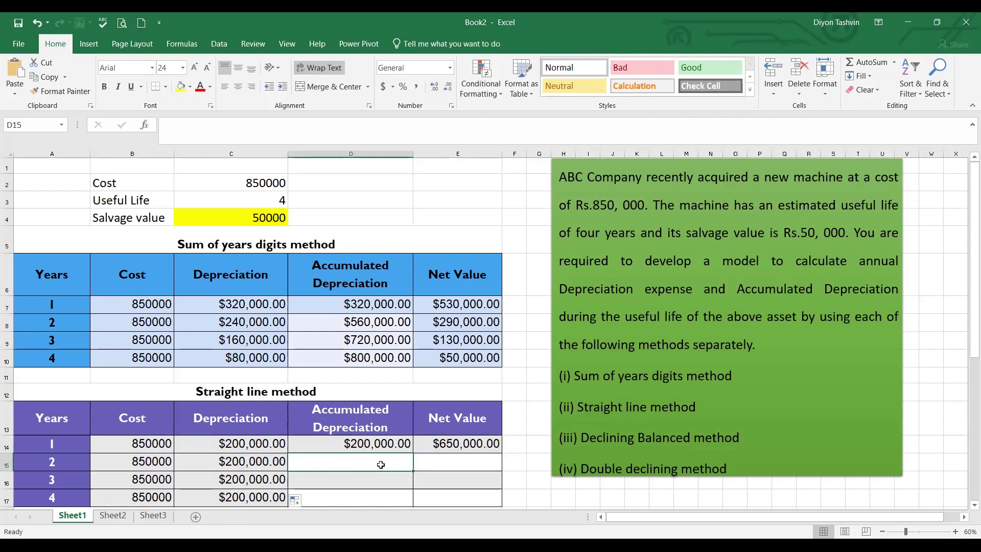
text(+)
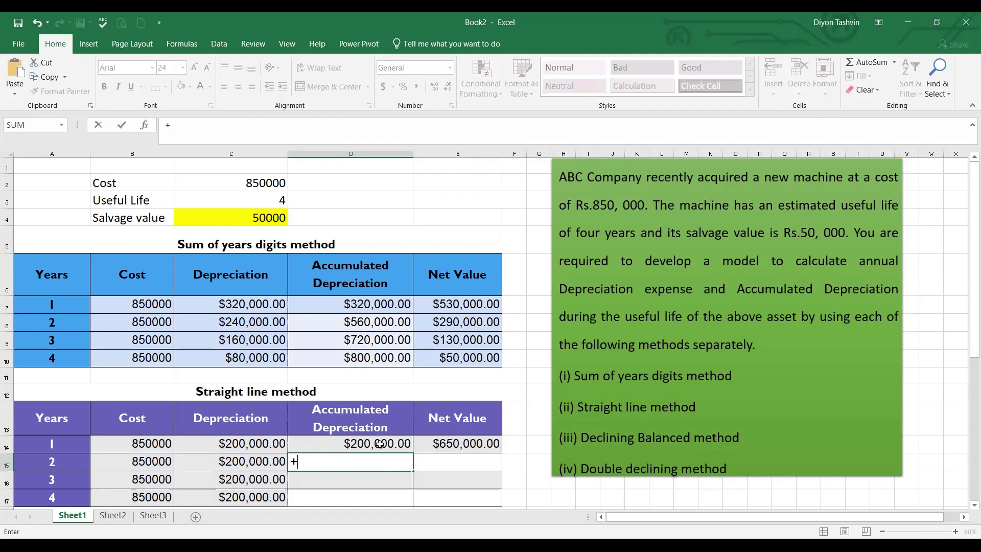
click(380, 443)
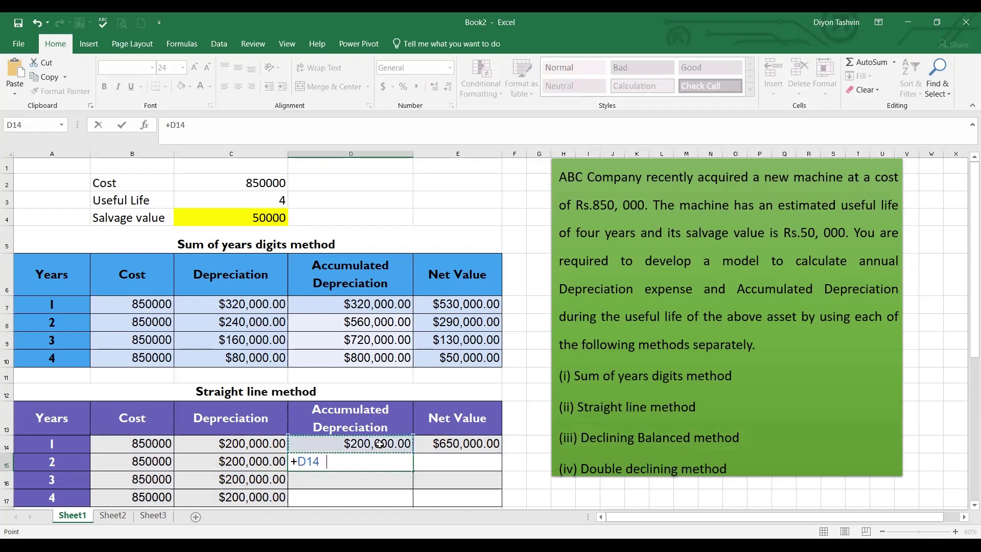
text(+)
click(264, 465)
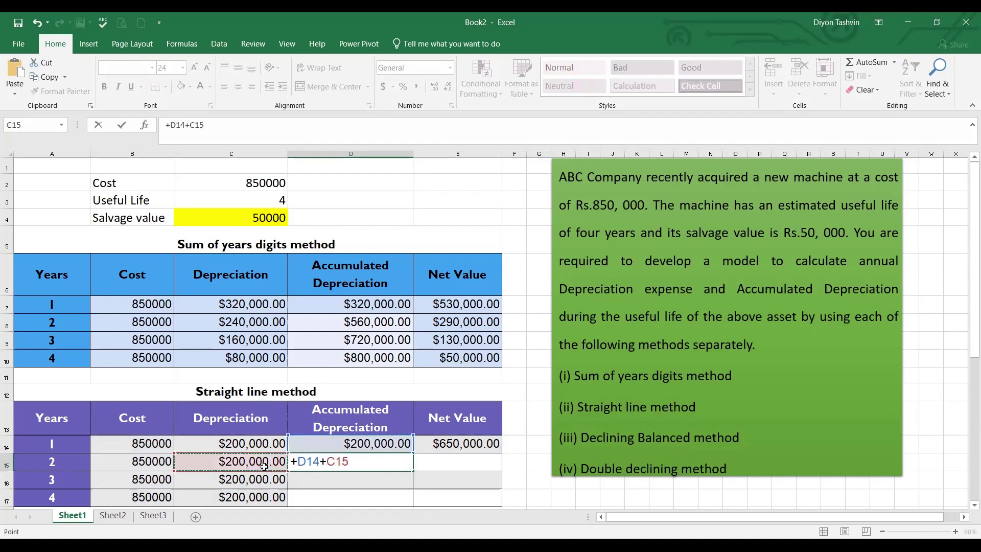
key(Return)
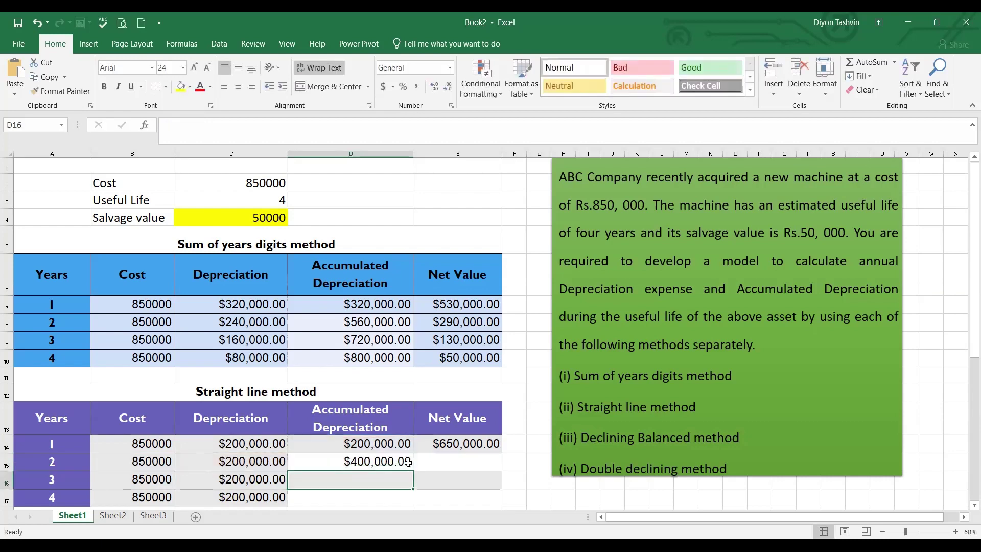
click(404, 462)
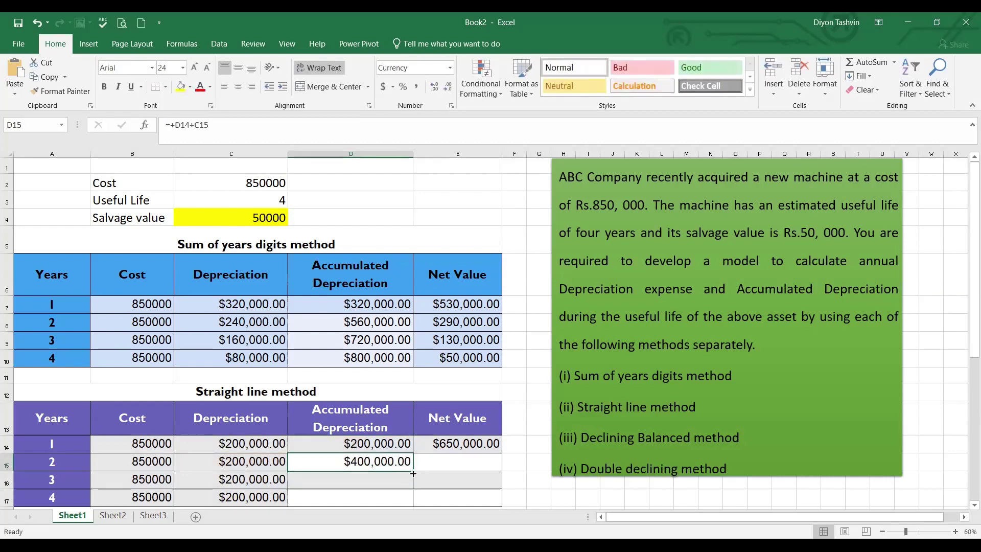
drag(413, 472, 412, 501)
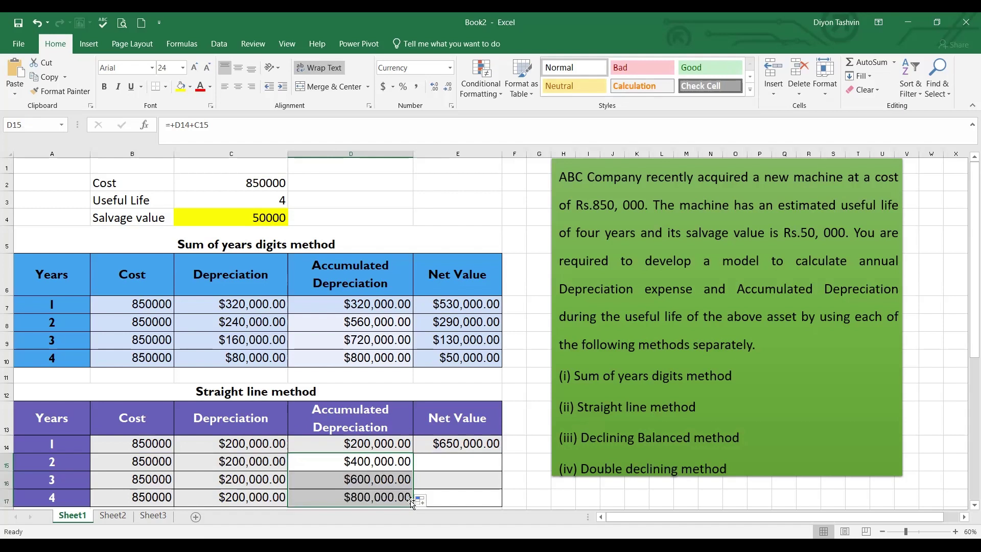
Calculate the straight line year 2 net value in E15 with +B15-D15 and fill it down through year 4
click(448, 460)
text(+)
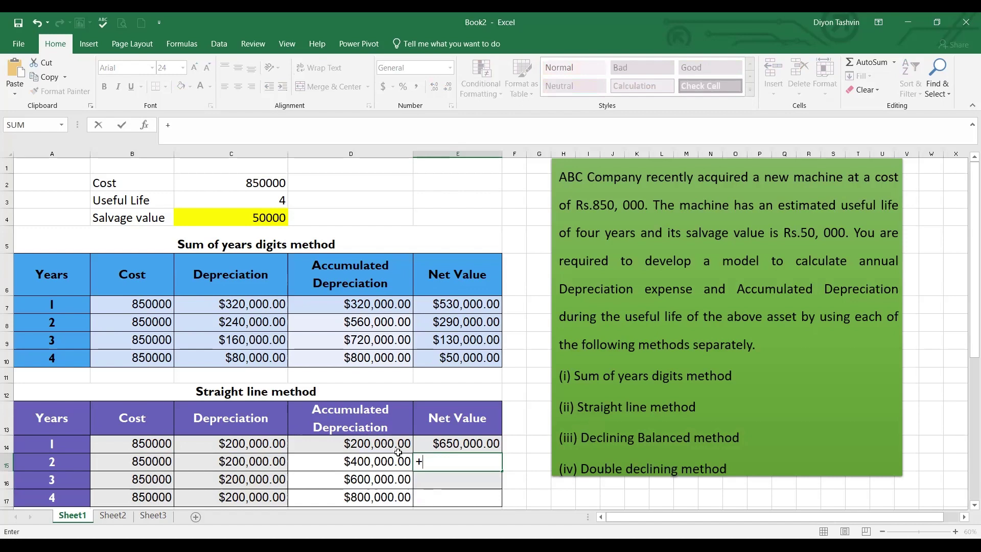
click(144, 463)
text(-)
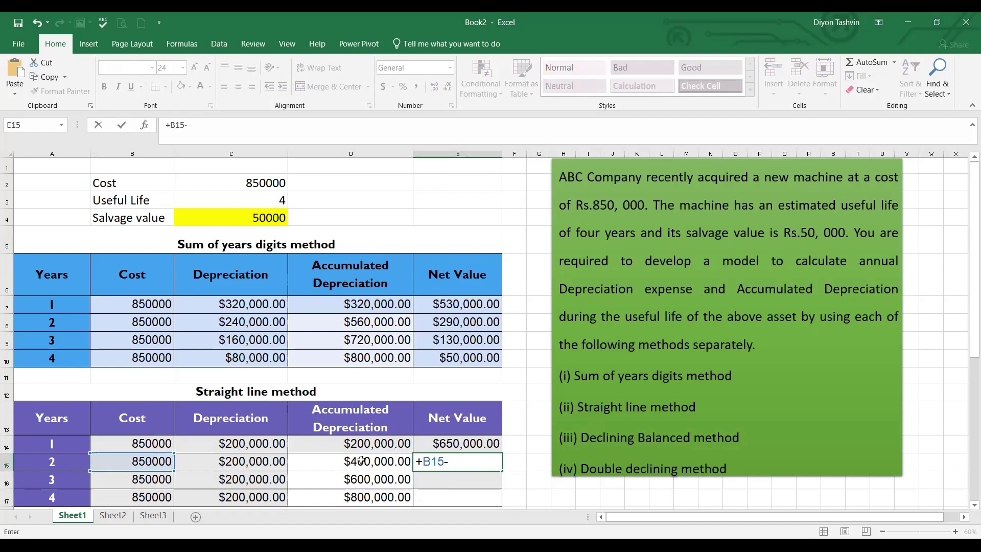
click(385, 462)
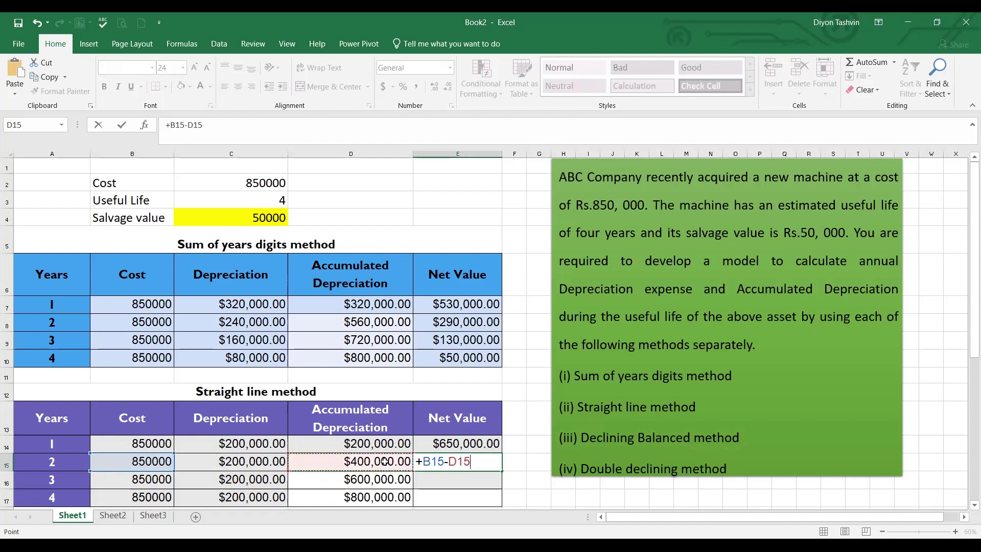
key(Return)
click(492, 460)
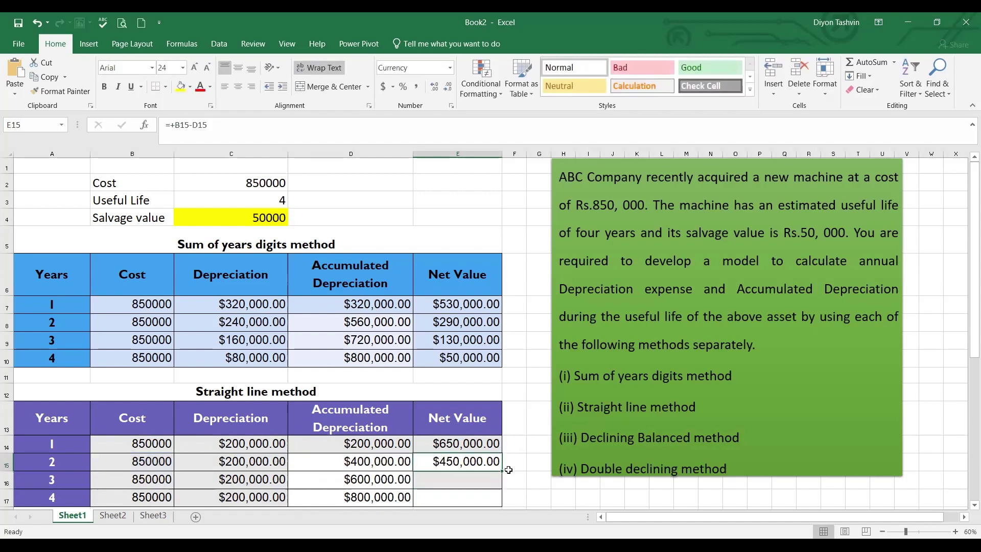
drag(501, 470, 501, 509)
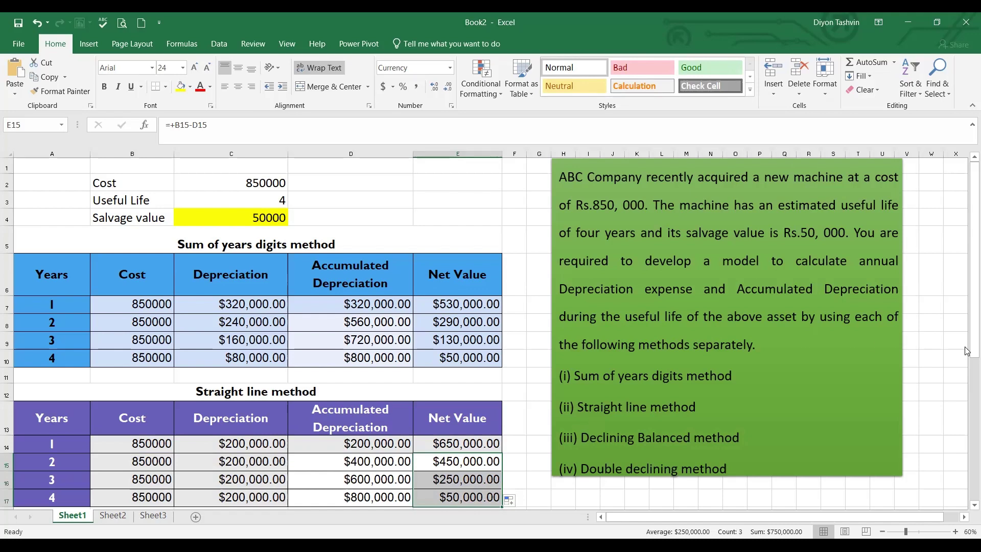
Highlight the year 4 net value of the sum of years digits table in E10 with yellow fill
click(257, 218)
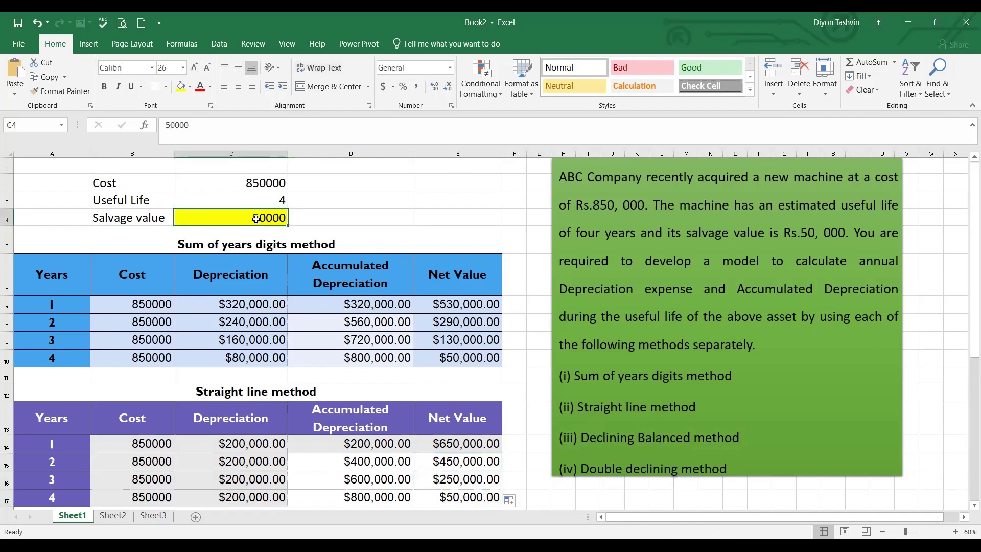
click(462, 356)
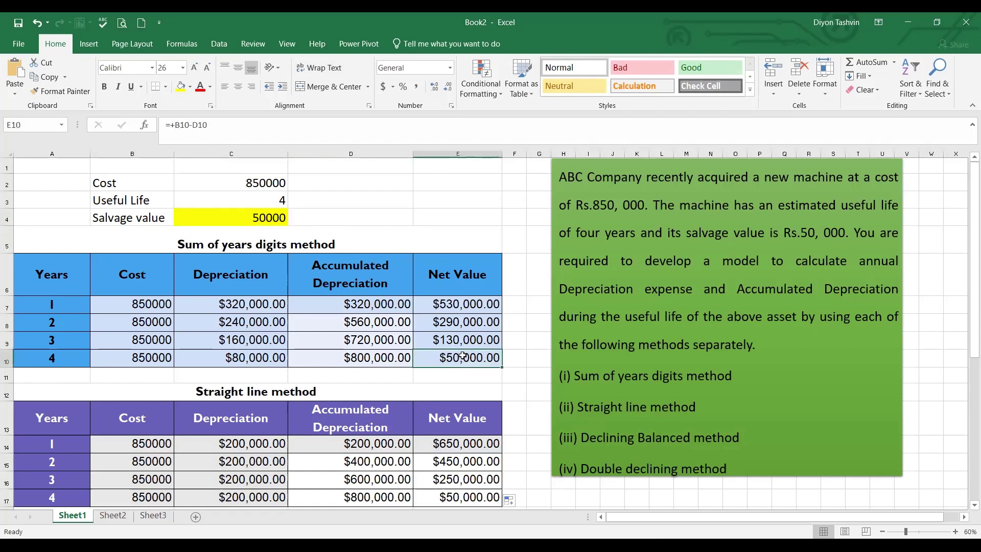
click(180, 86)
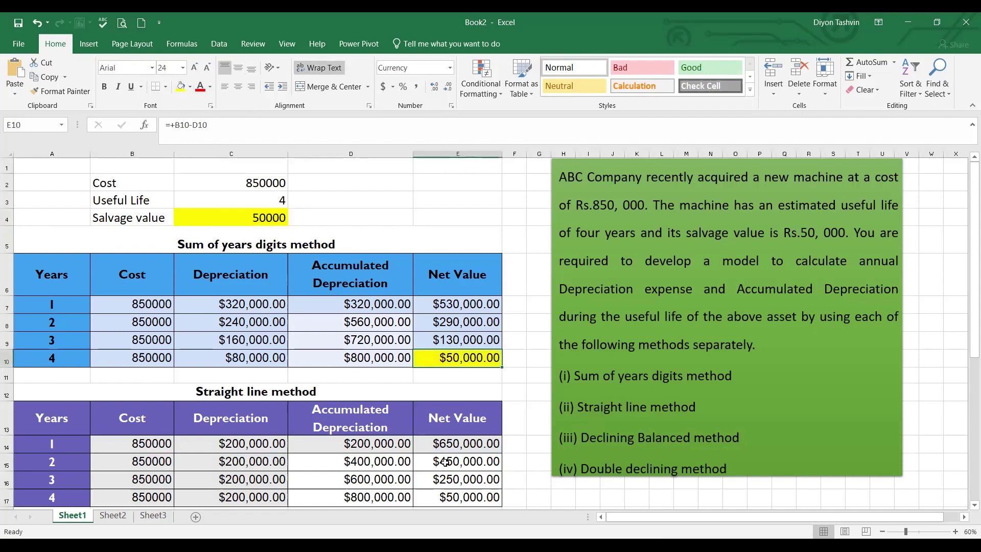
Highlight the year 4 net value of the straight line table in E17 with yellow fill
click(481, 496)
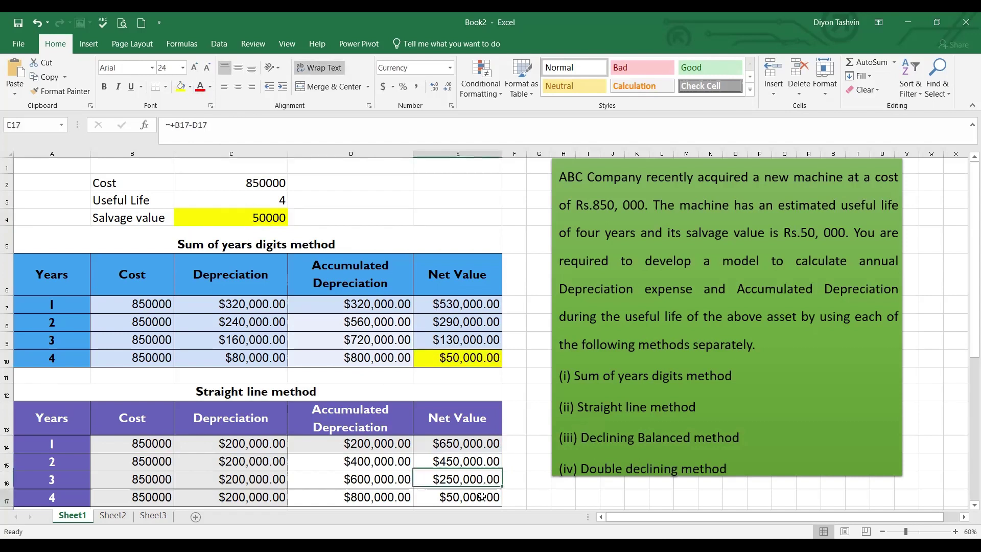
click(180, 85)
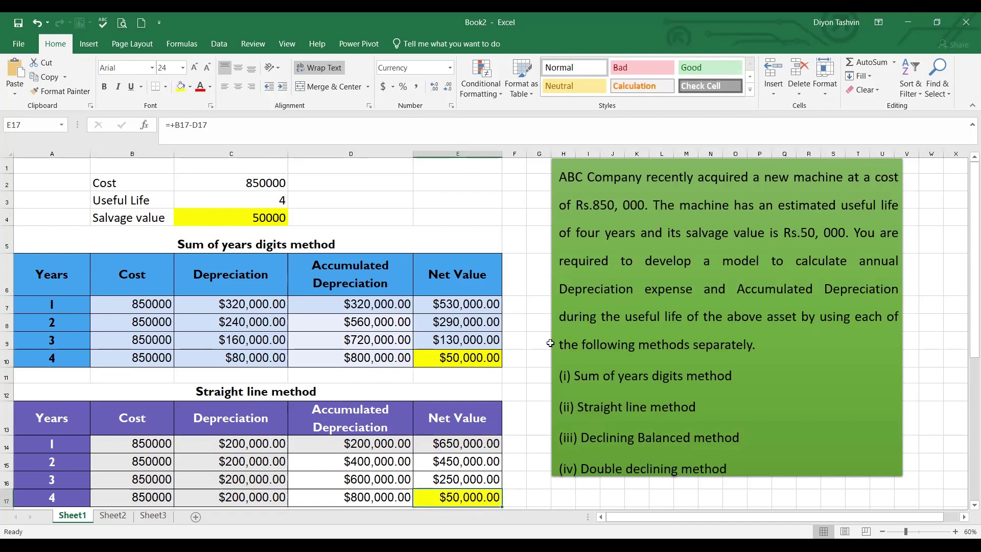
Freeze the panes above row 4 and undo the last cell fill
click(8, 220)
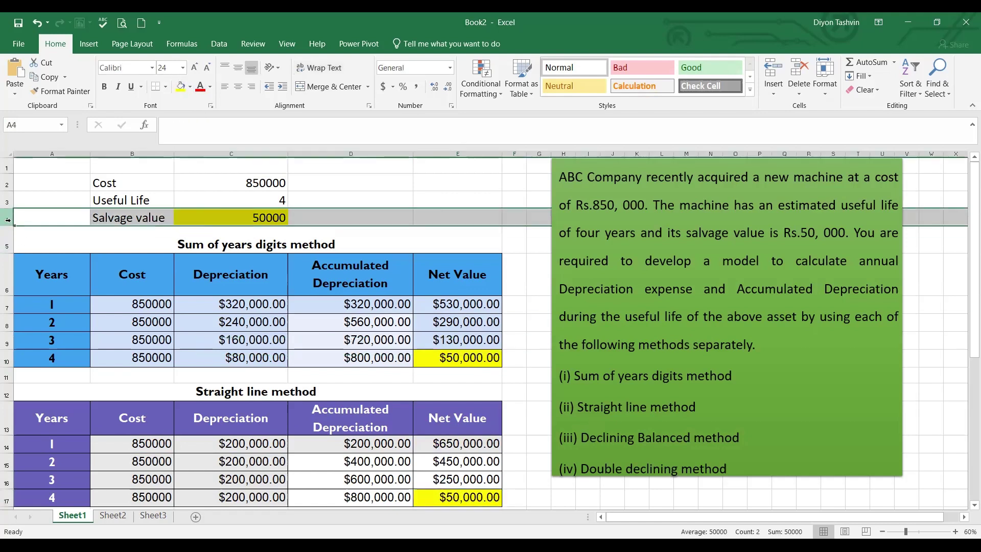
click(286, 44)
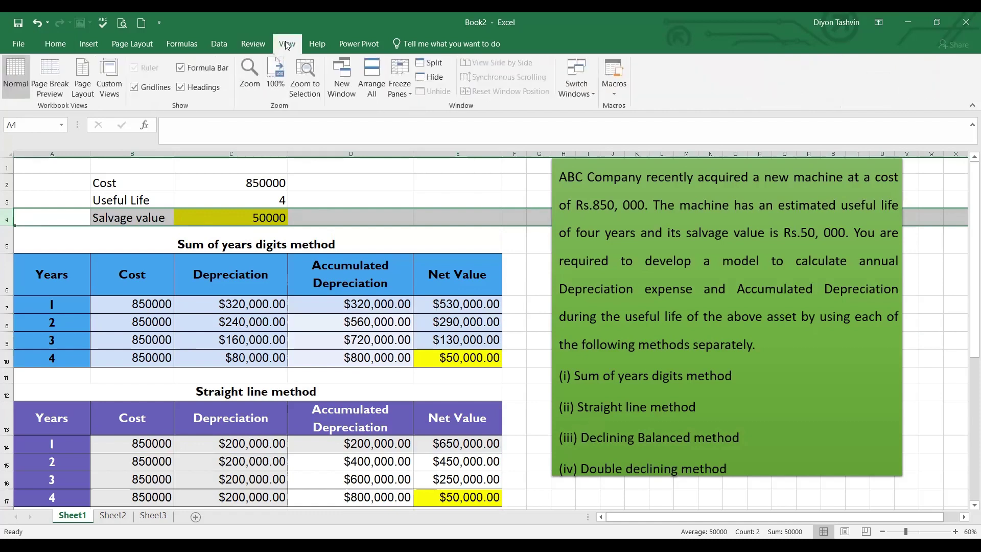
click(403, 87)
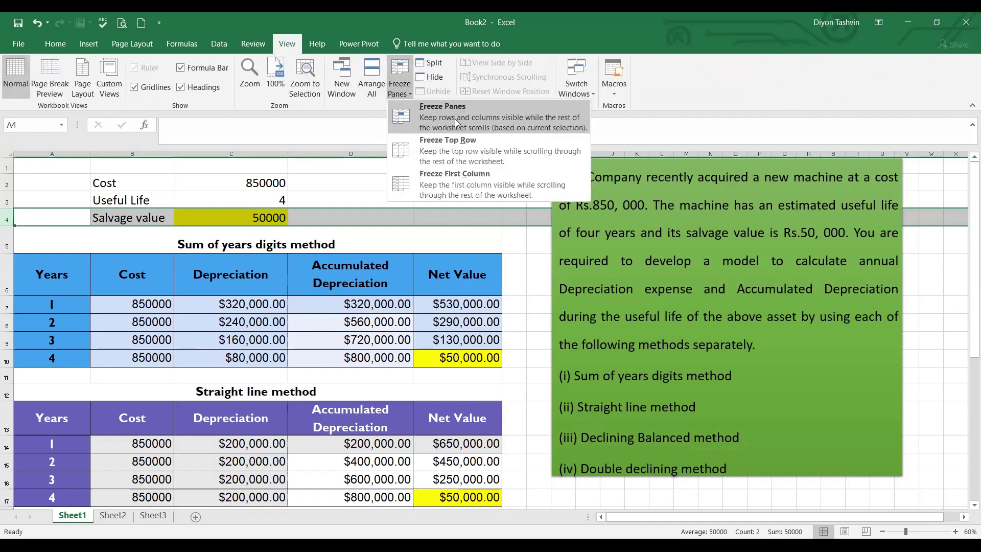
click(456, 122)
click(513, 256)
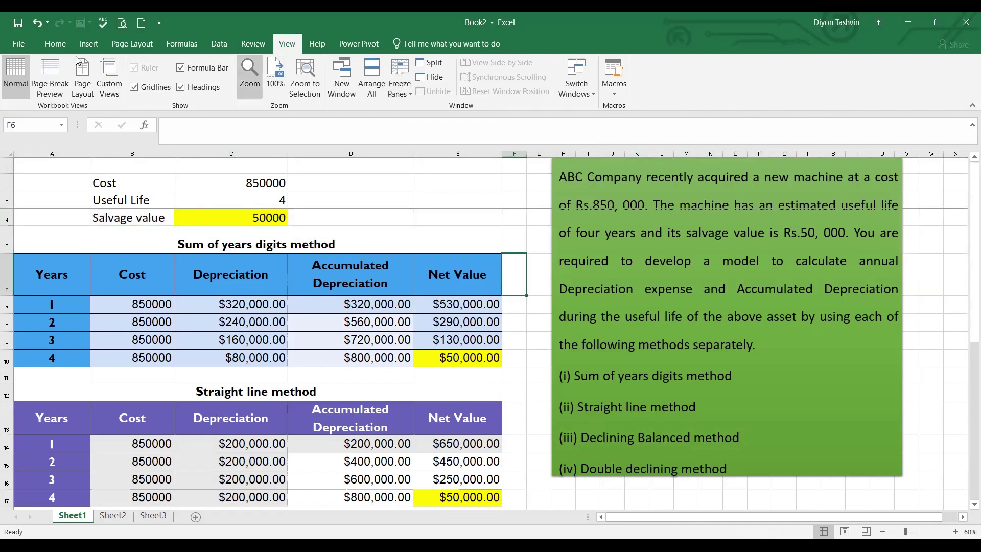
click(36, 23)
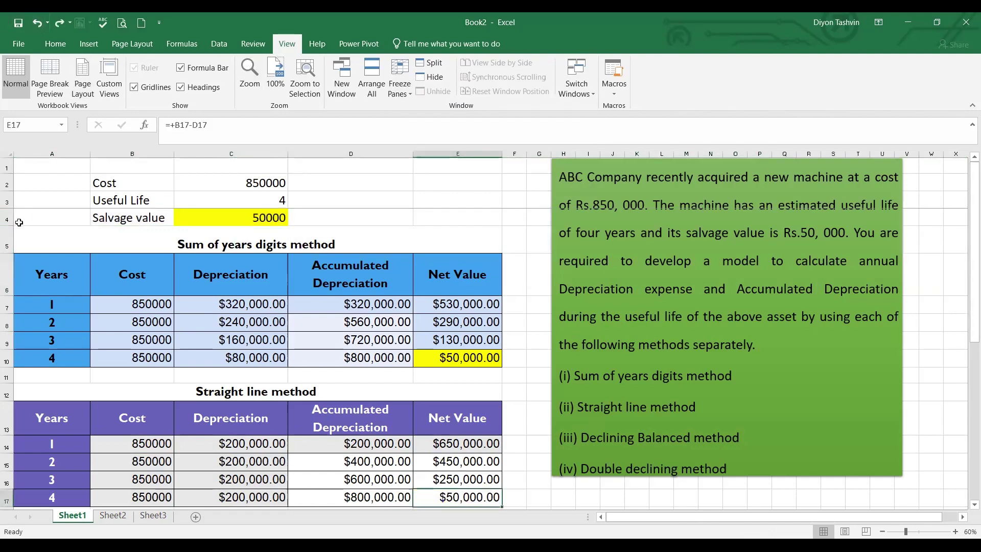
Unfreeze the panes and freeze them again above row 5, keeping rows 1 to 4 fixed
click(26, 229)
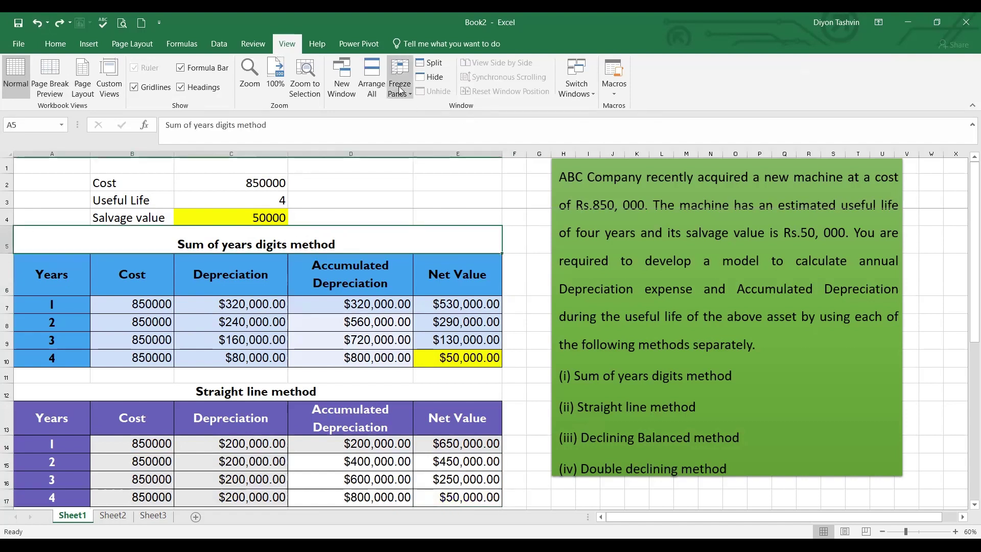
click(401, 90)
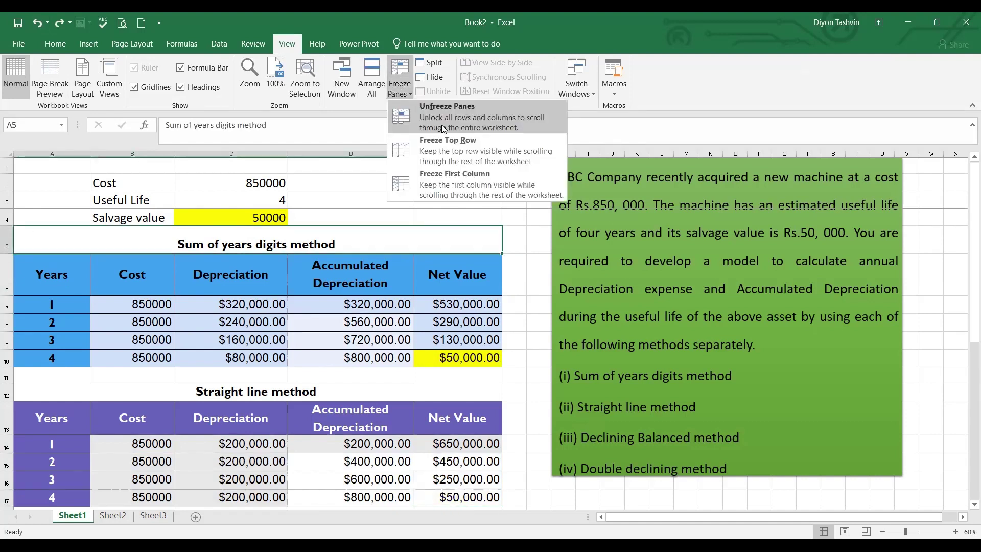
click(428, 120)
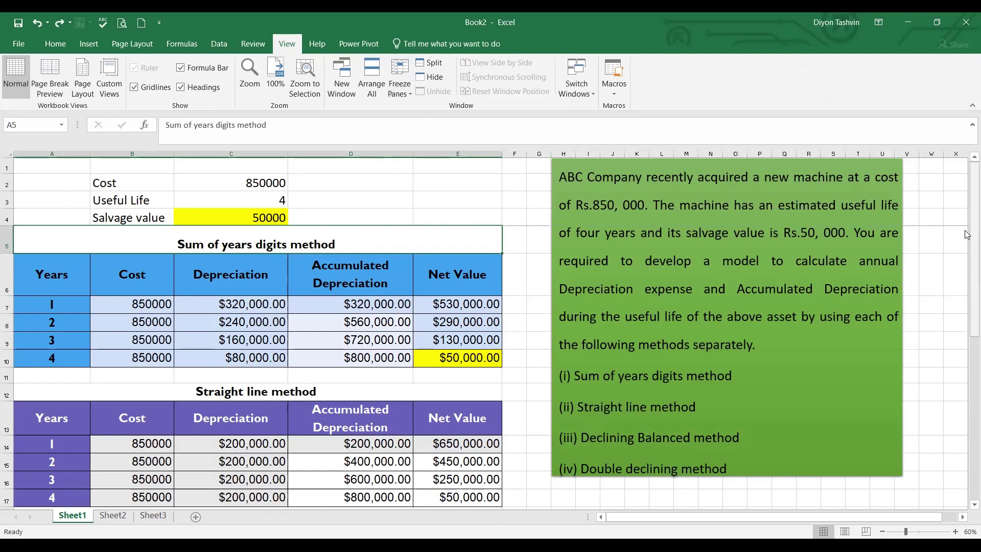
Link the declining balanced year 1 cost in B21 to the machine cost with the absolute reference +$C$2
drag(967, 234, 967, 401)
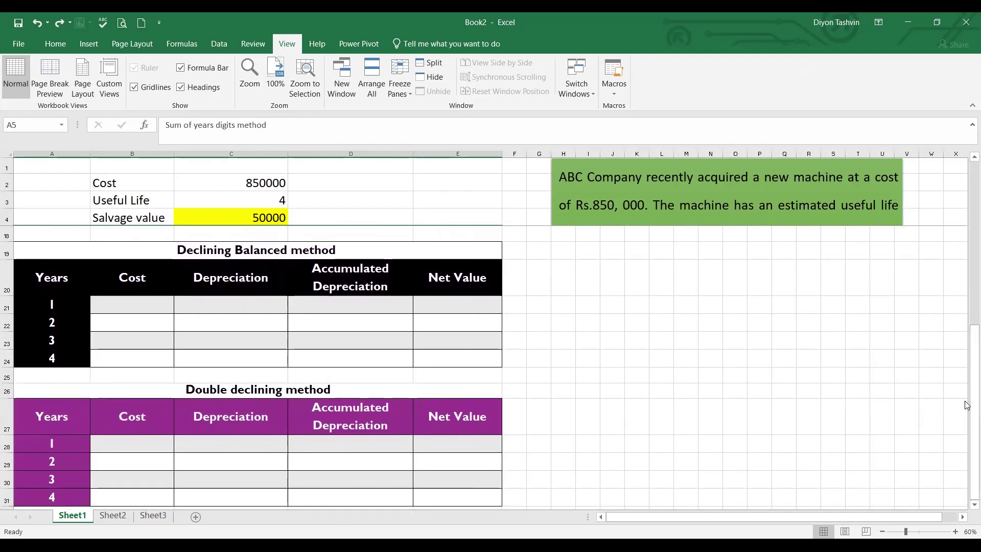
click(124, 307)
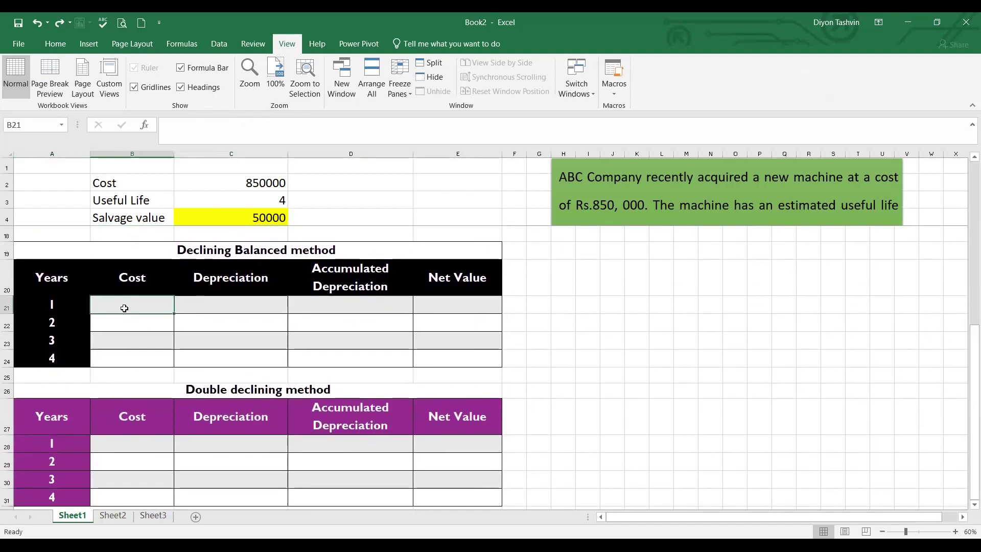
text(+)
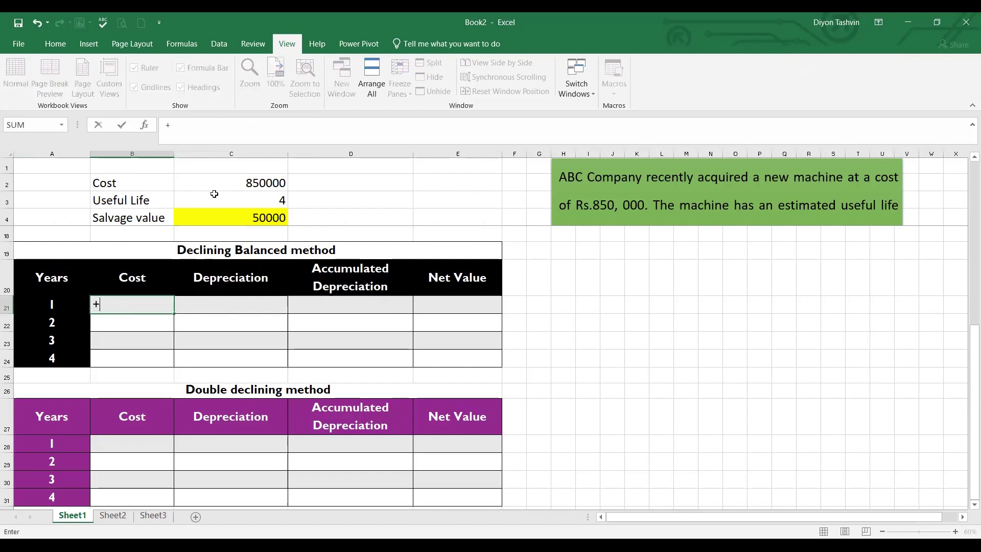
click(246, 182)
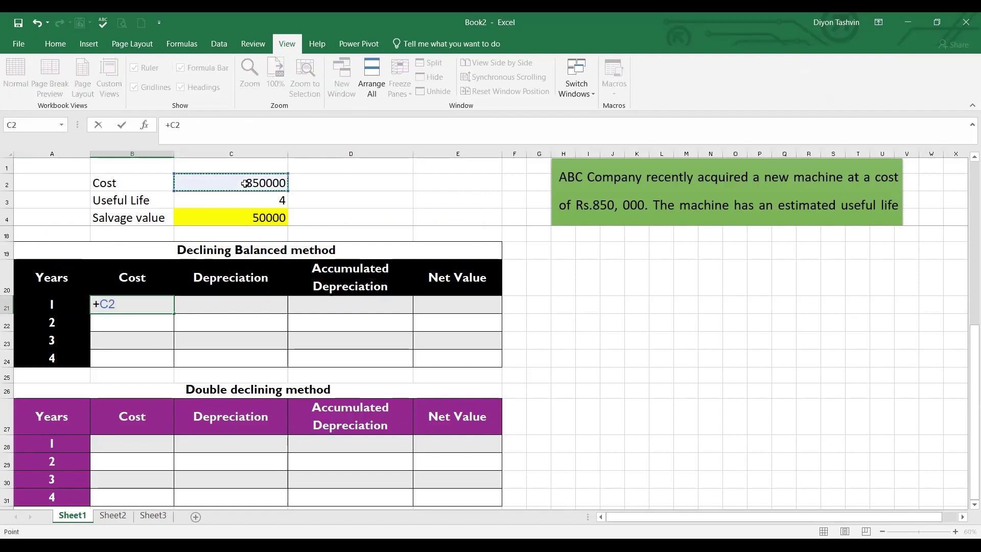
key(F4)
key(Return)
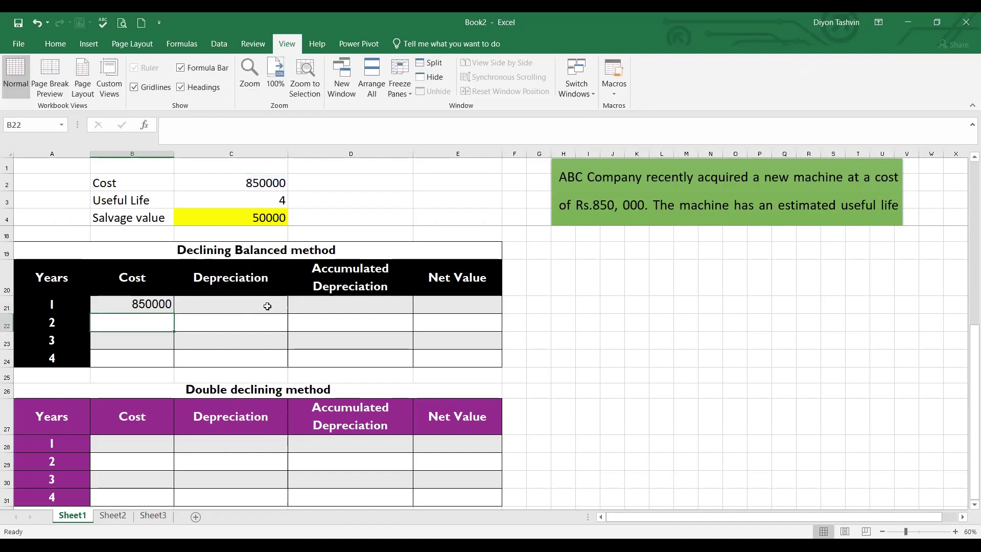
Enter =DB($C$2,$C$4,$C$3,A21,) in C21 as the declining balanced year 1 depreciation, leaving the month argument empty
click(239, 308)
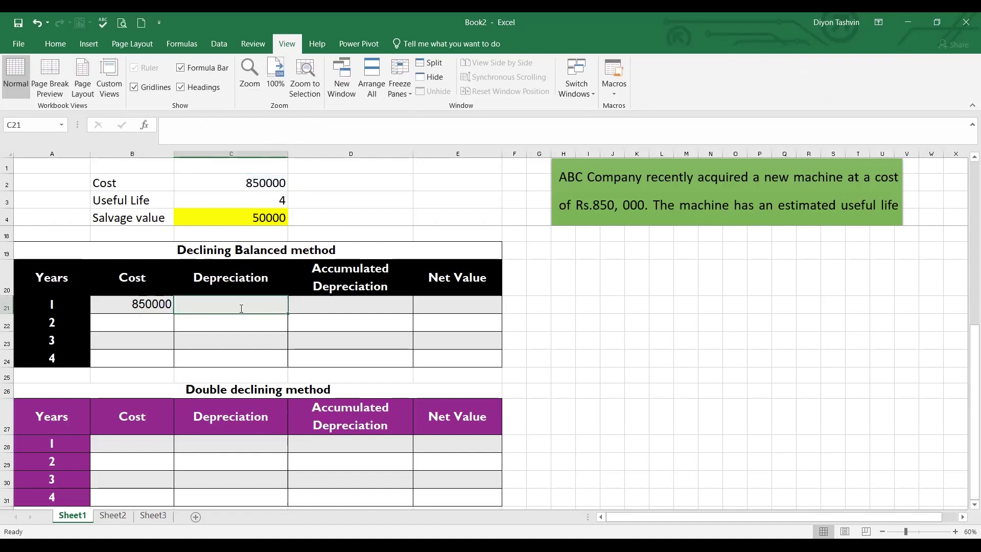
text(=)
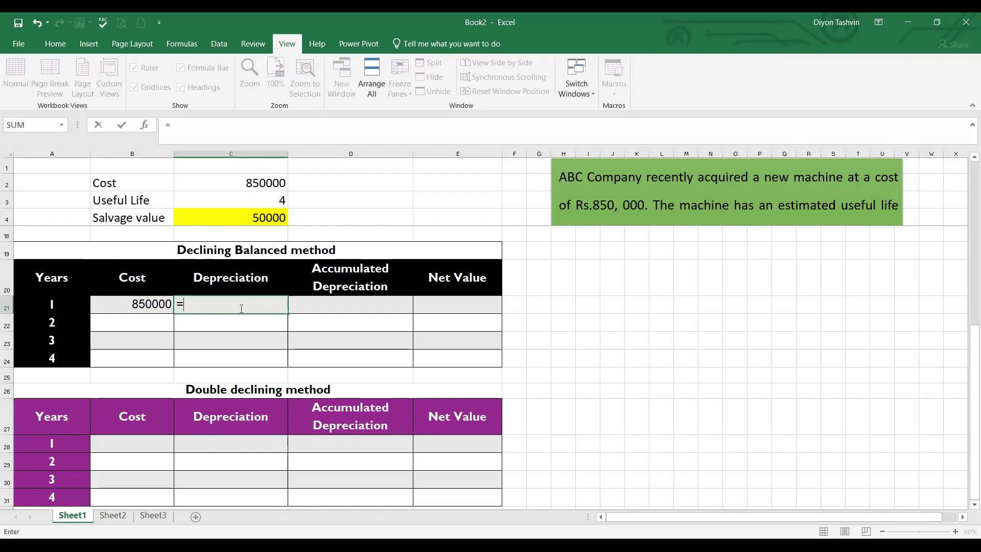
text(d)
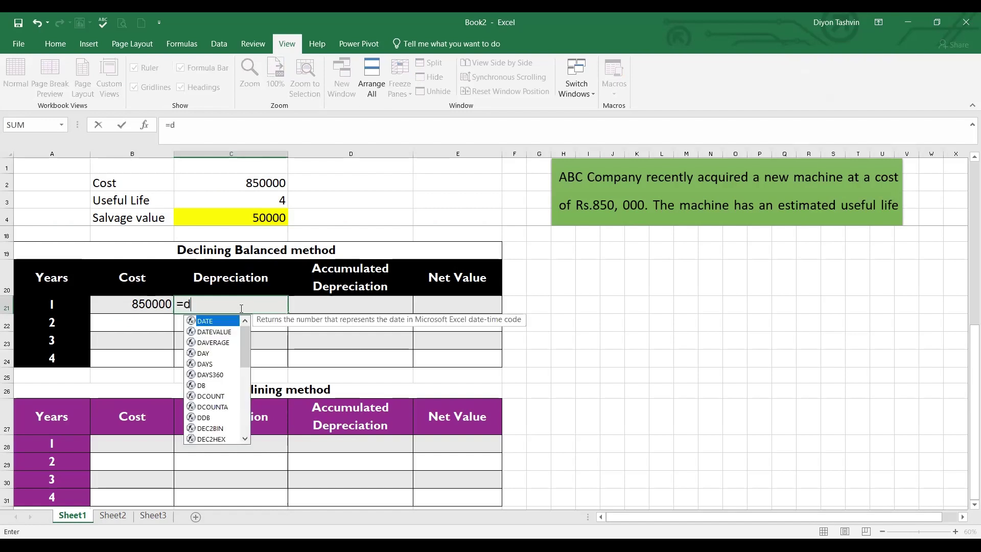
text(b)
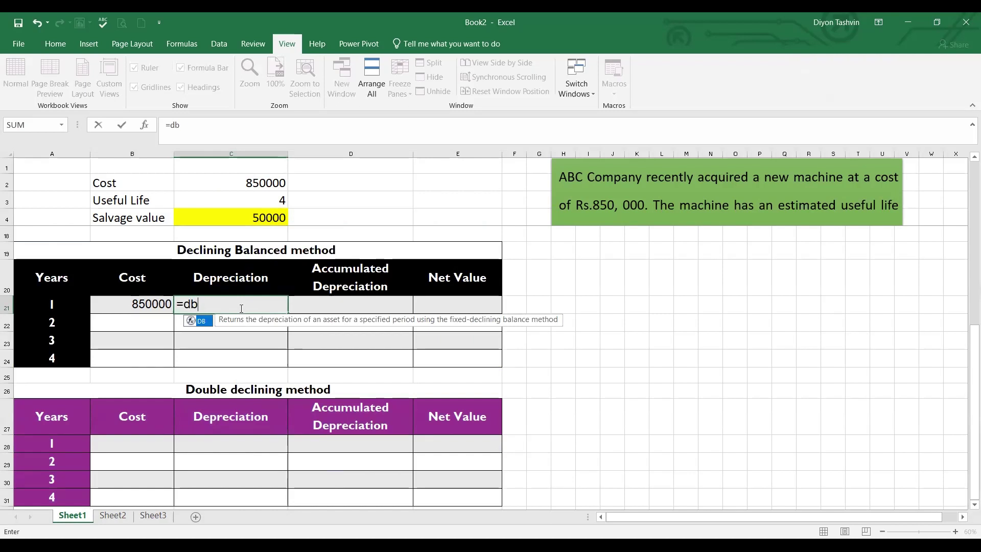
text(()
click(270, 183)
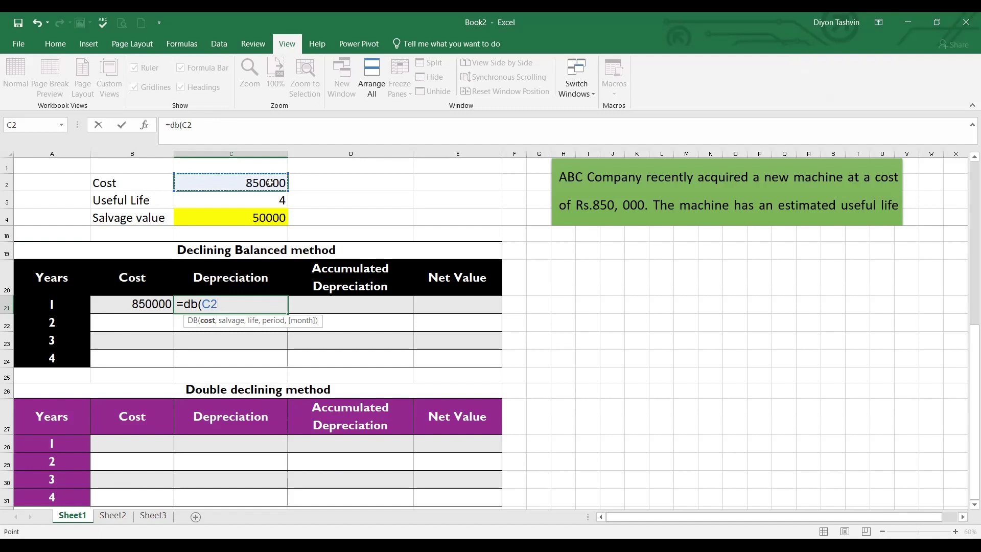
key(F4)
text(,)
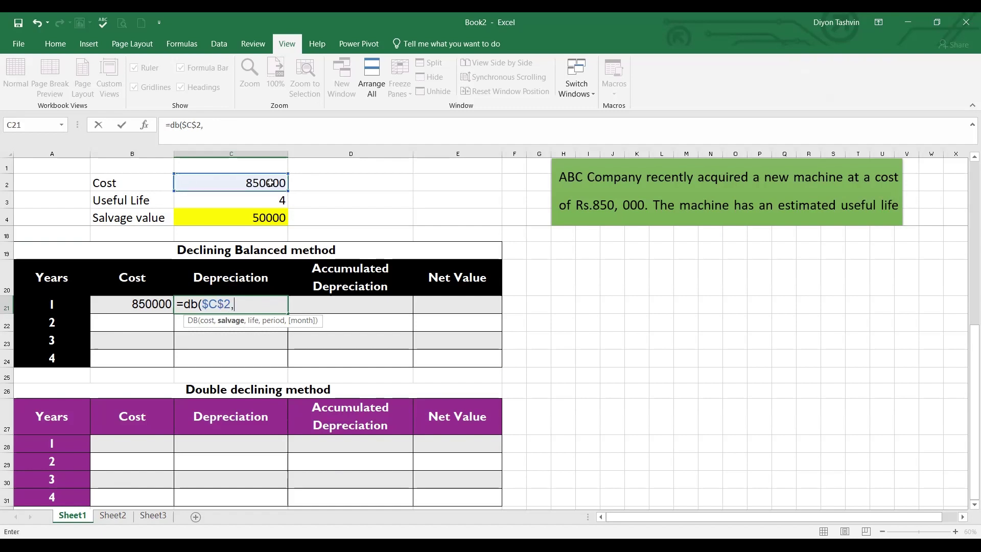
click(263, 218)
key(F4)
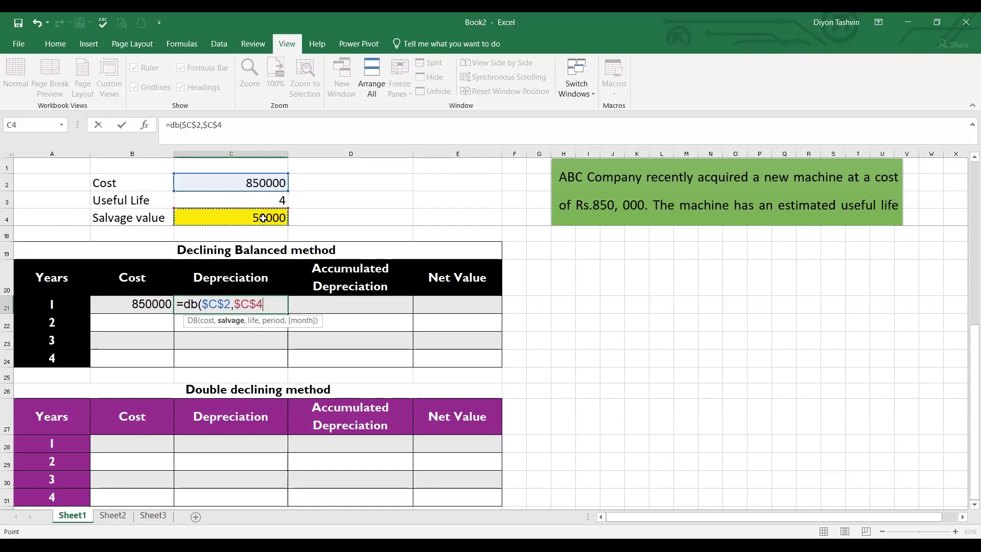
text(,)
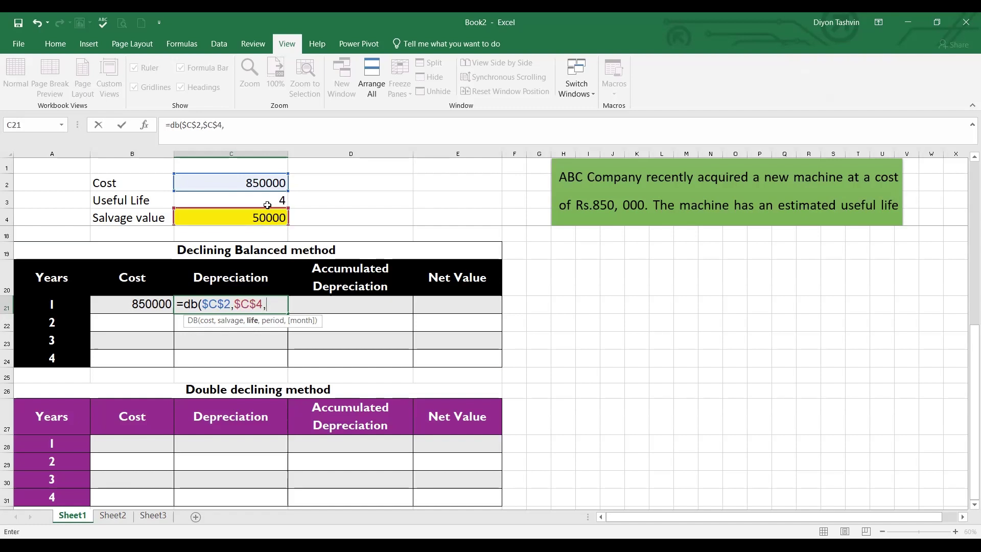
click(268, 199)
key(F4)
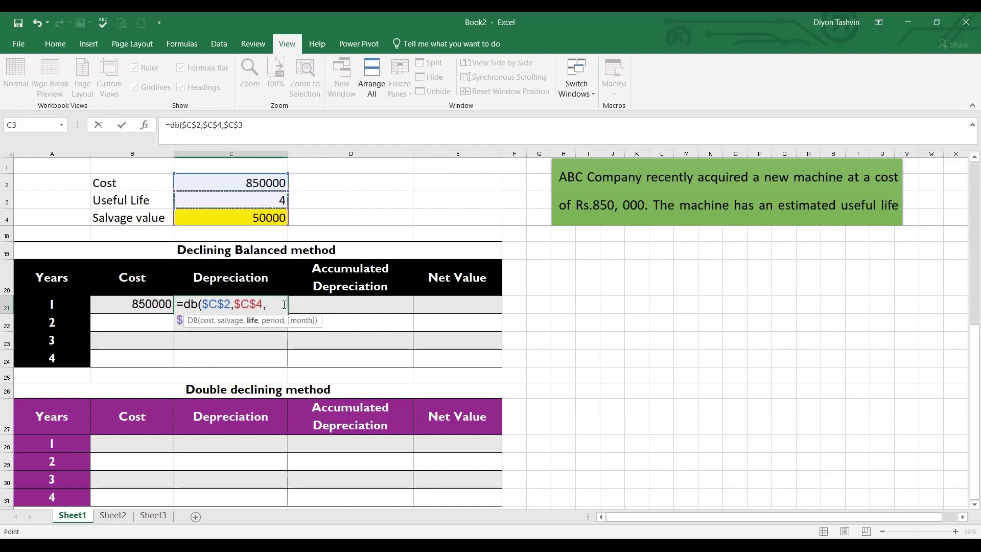
text(,)
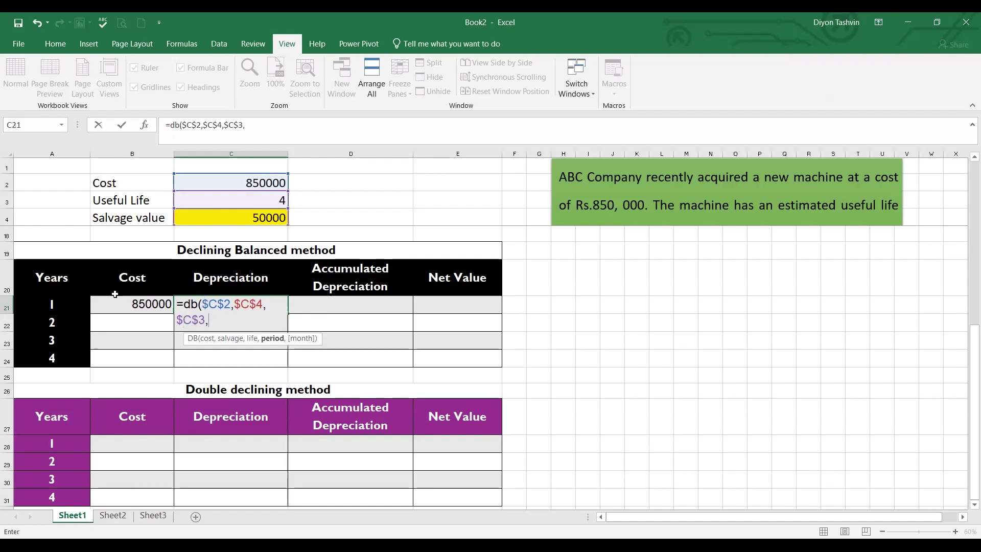
click(69, 304)
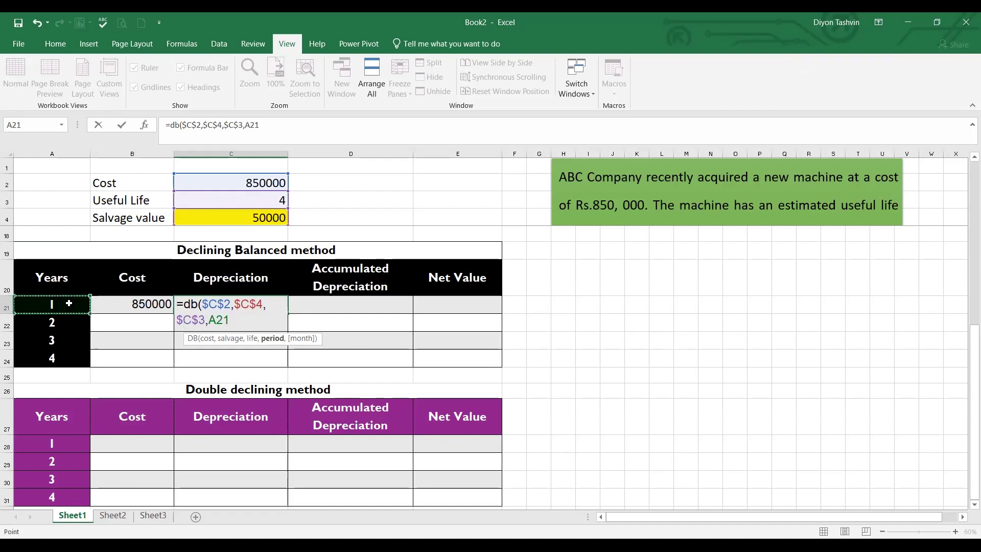
text(,)
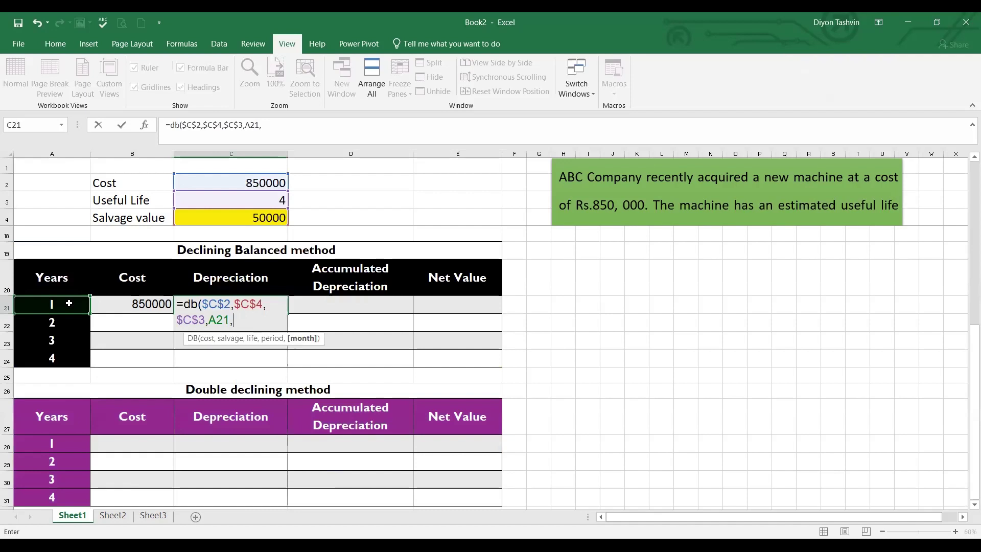
text())
key(Return)
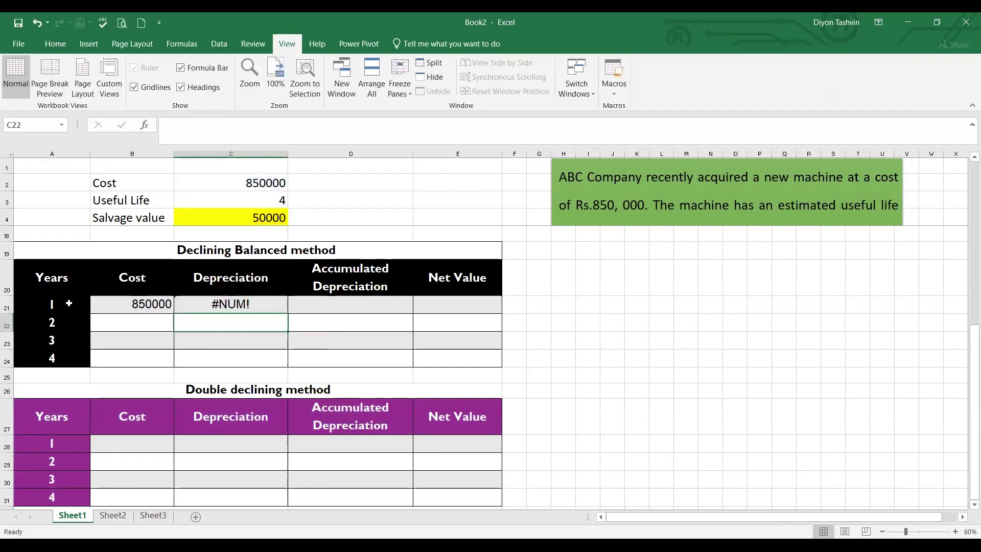
Set the month argument of the DB formula in C21 to 1
click(211, 303)
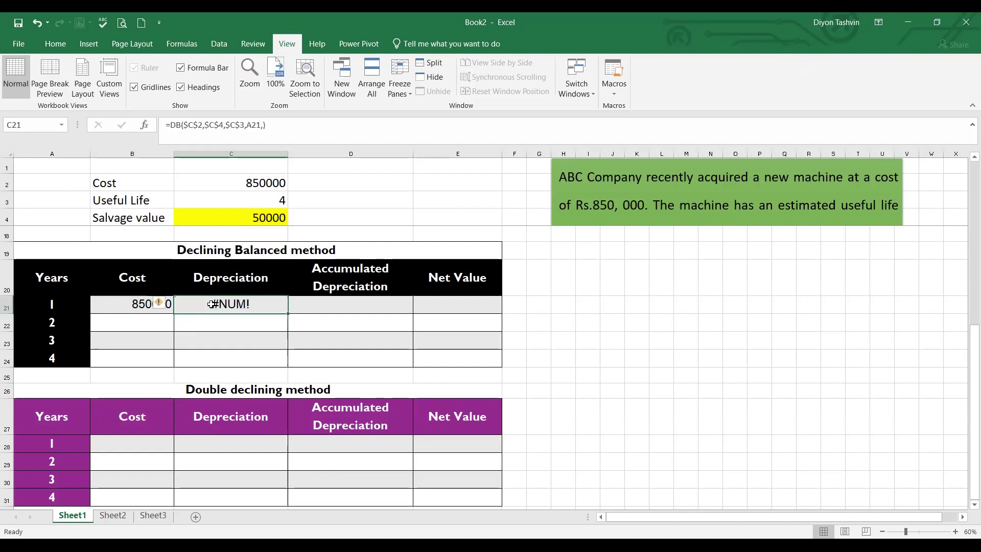
click(262, 125)
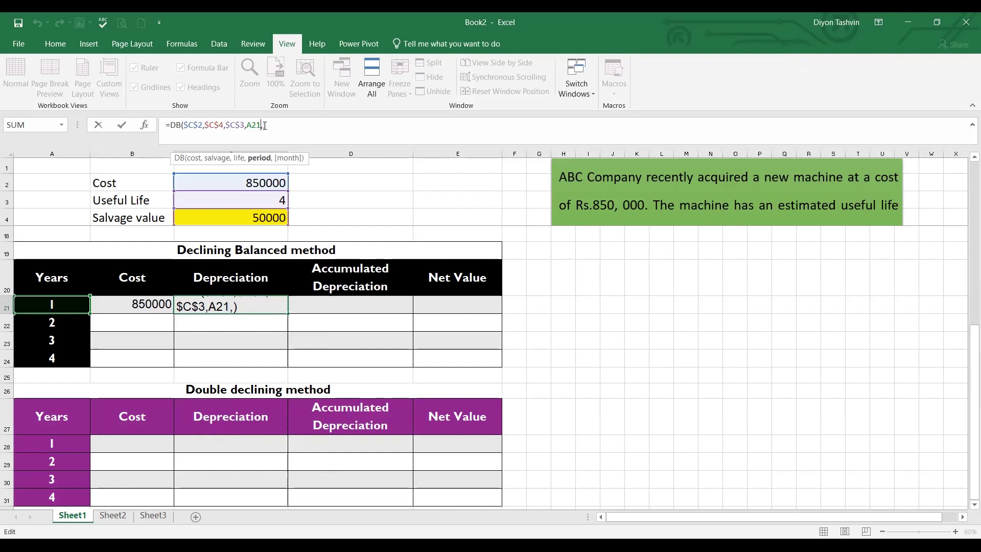
click(265, 125)
text(1)
key(Return)
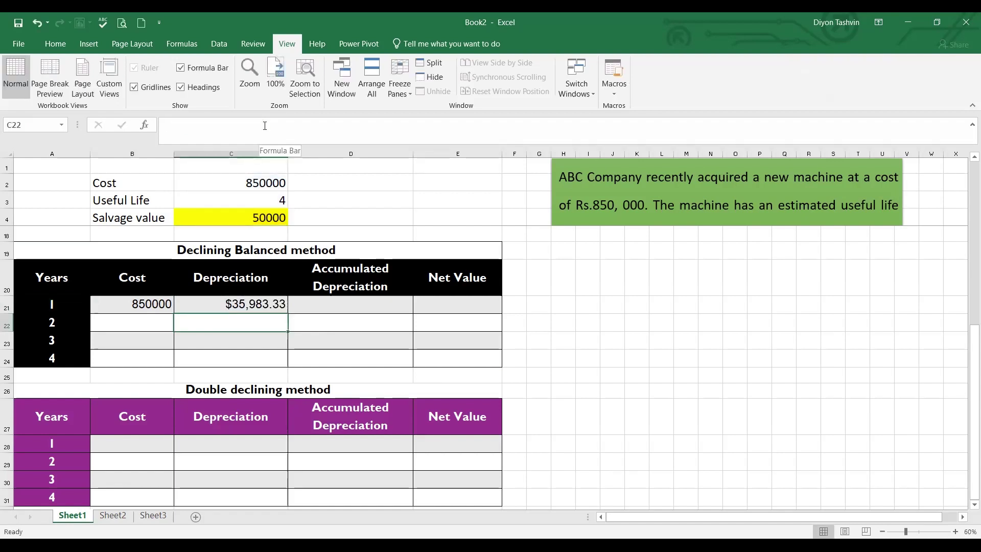
Link the declining balanced year 1 accumulated depreciation in D21 to the year's depreciation with +C21
click(267, 304)
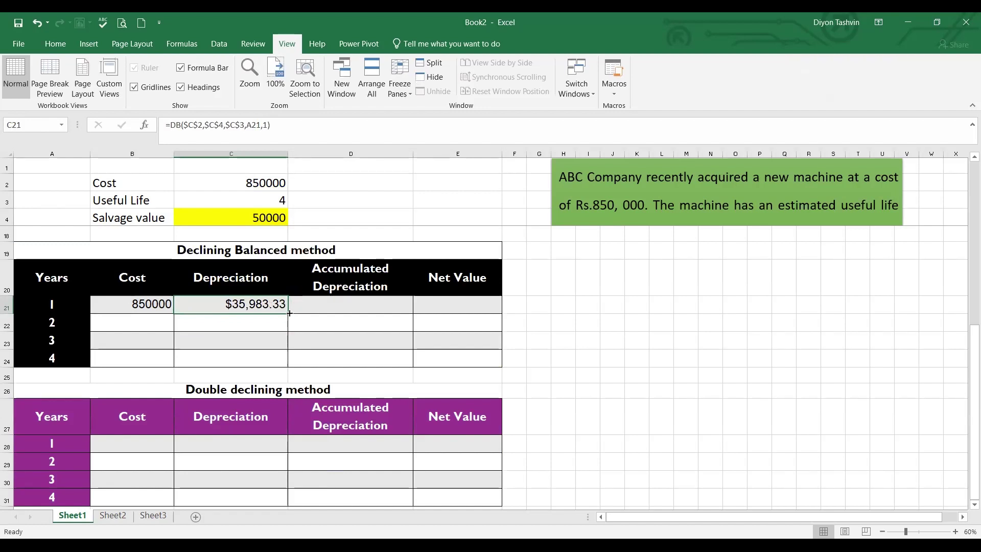
click(351, 303)
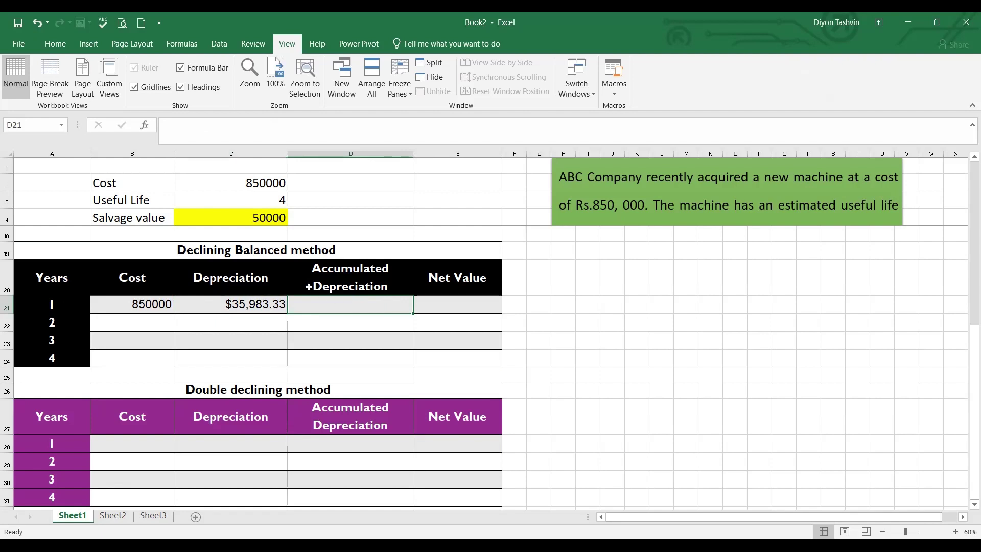
text(+)
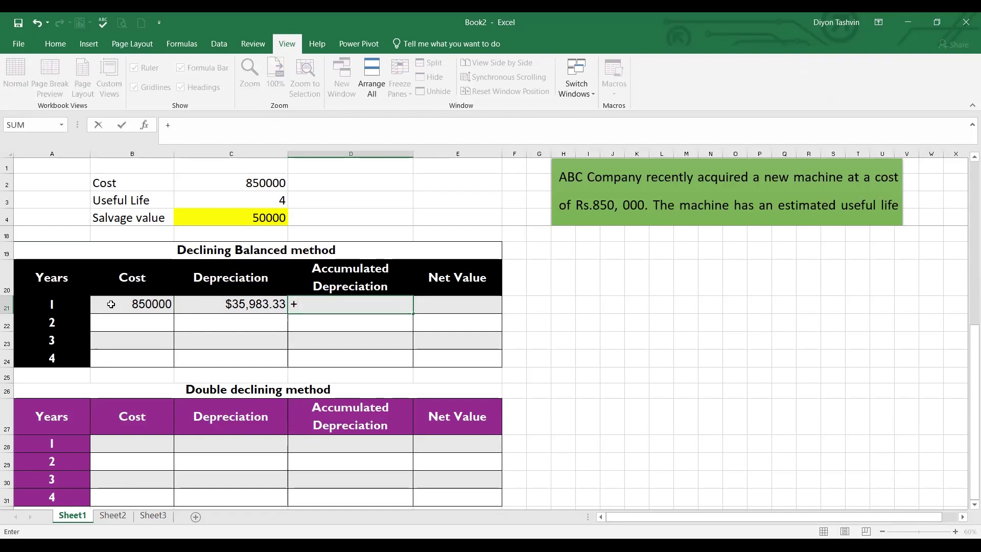
click(247, 305)
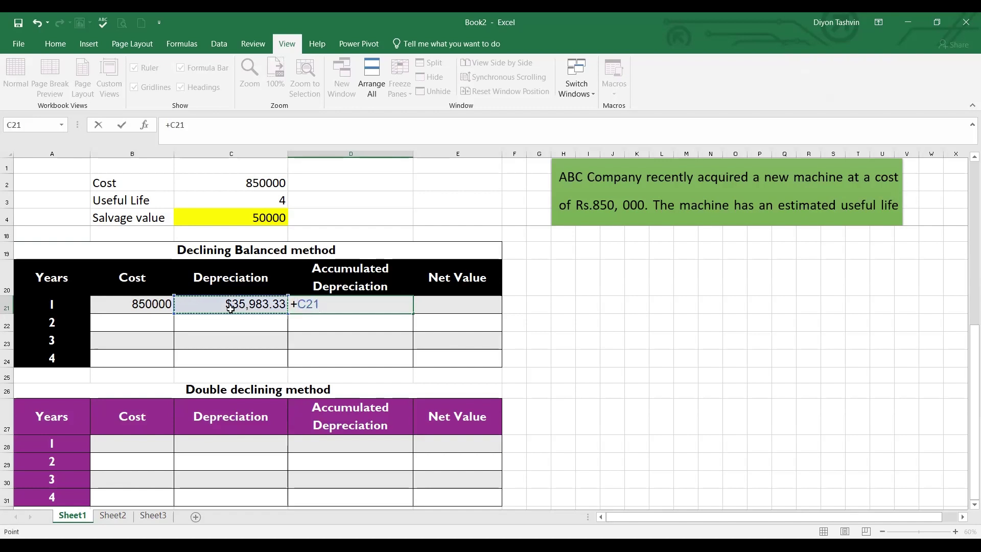
key(Return)
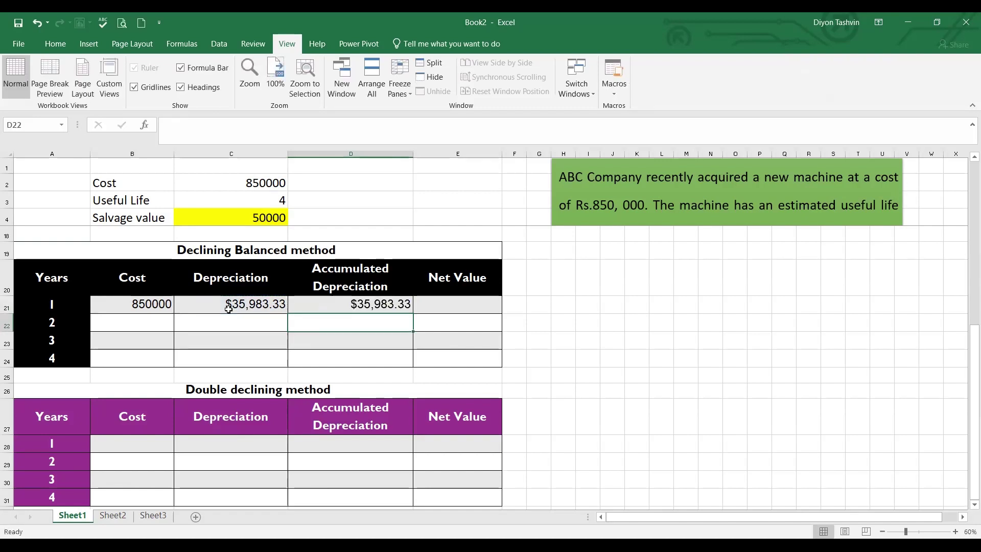
Calculate the declining balanced year 1 net value in E21 as cost minus accumulated depreciation with +B21-D21
click(486, 306)
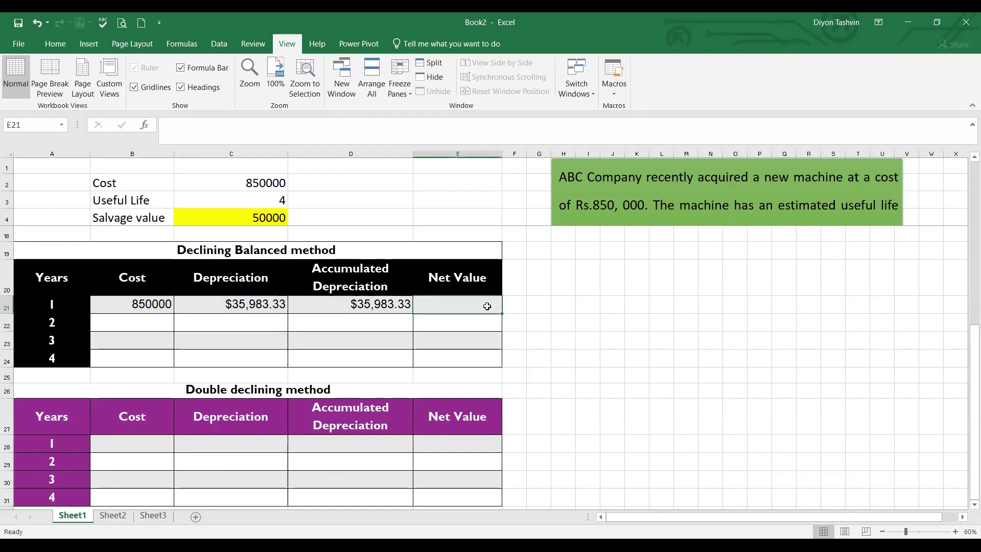
text(+)
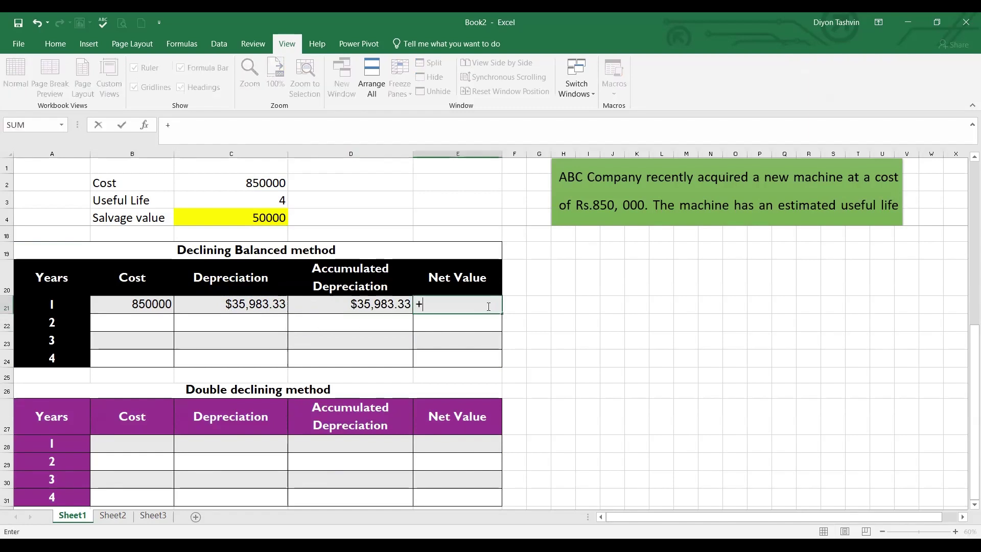
click(159, 304)
text(-)
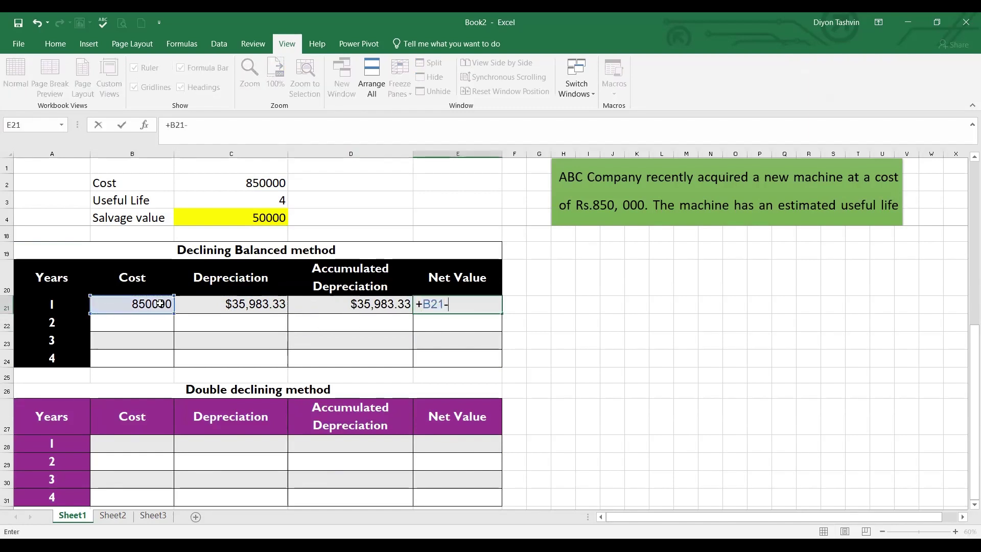
click(384, 304)
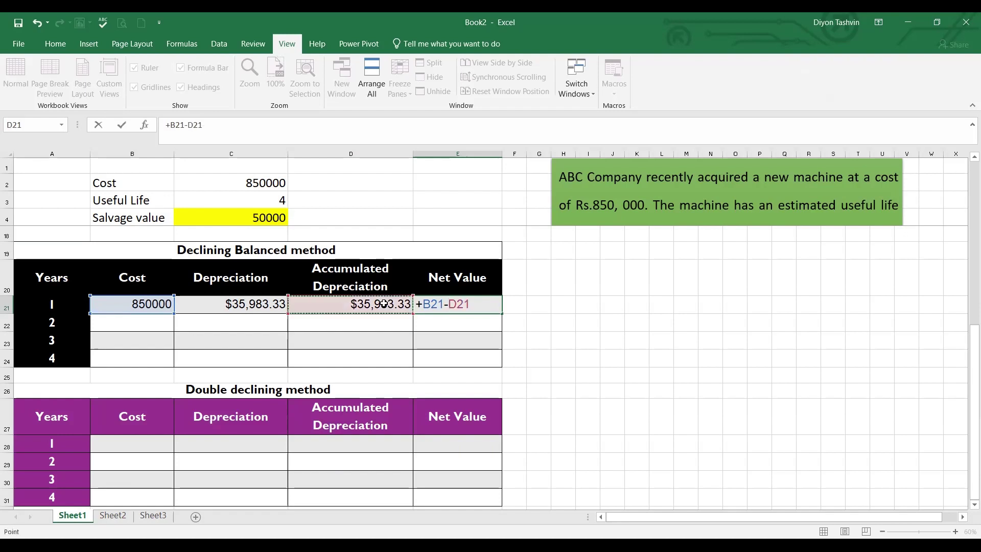
key(Return)
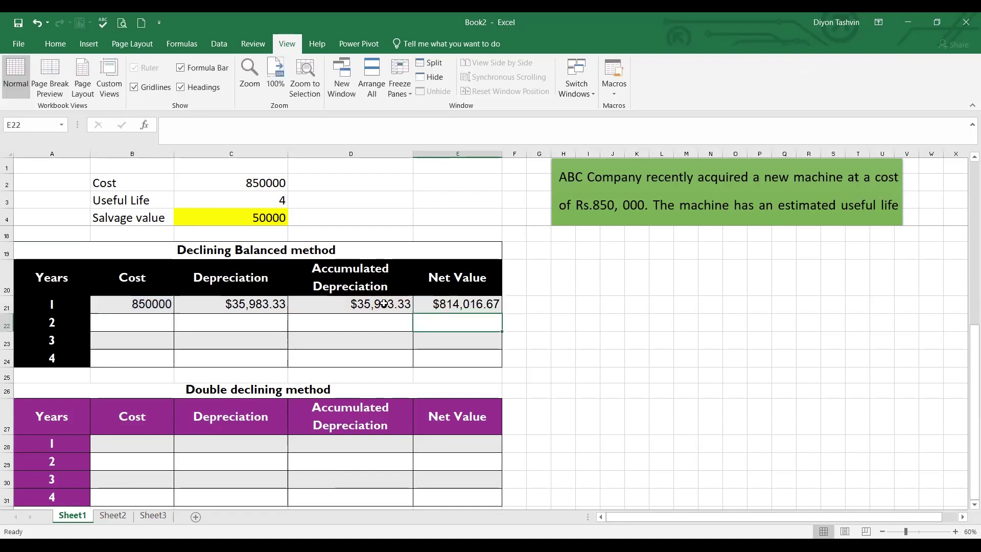
Change the month argument of the year 1 DB formula in C21 to 12
click(260, 304)
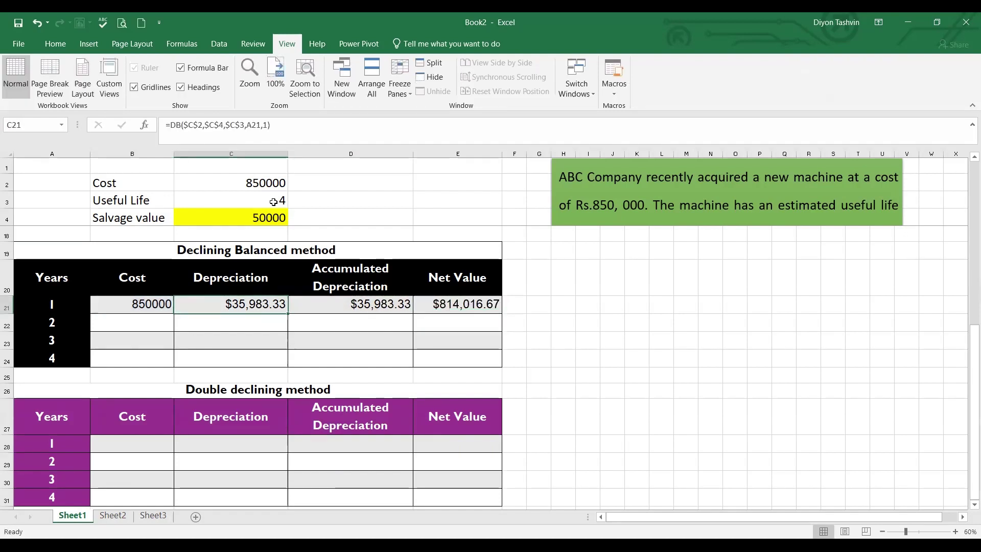
click(268, 125)
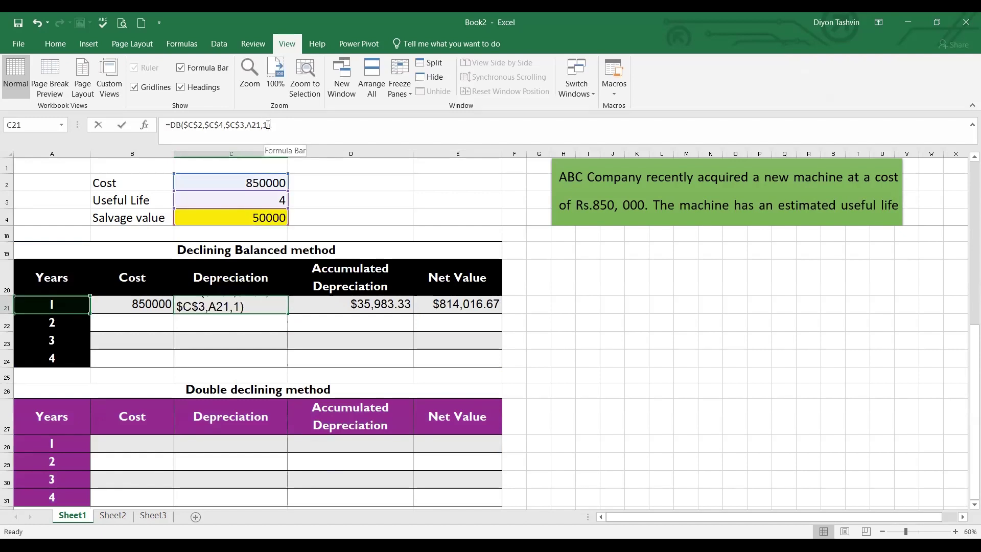
text(2)
key(Return)
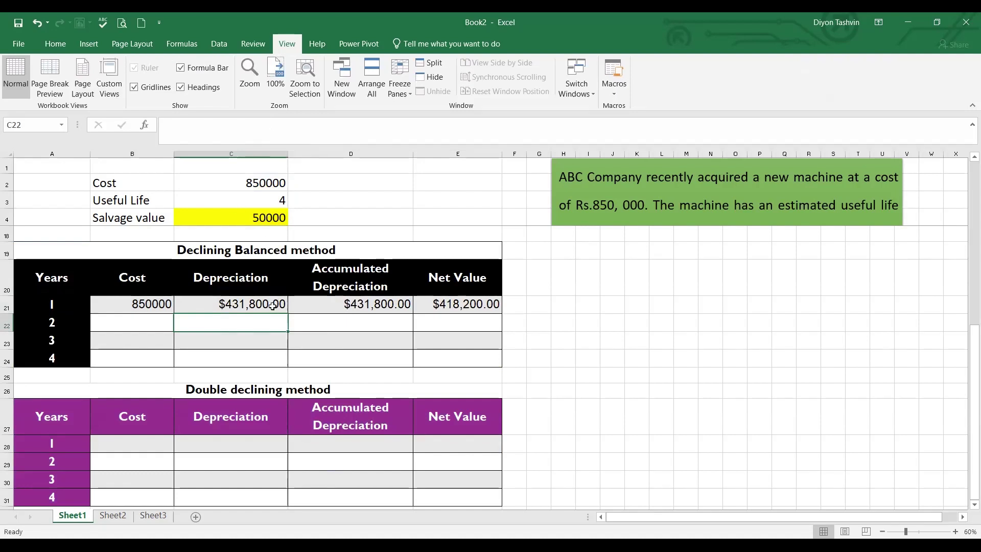
Set the month argument of the year 1 DB formula in C21 back to 1
click(273, 305)
click(270, 128)
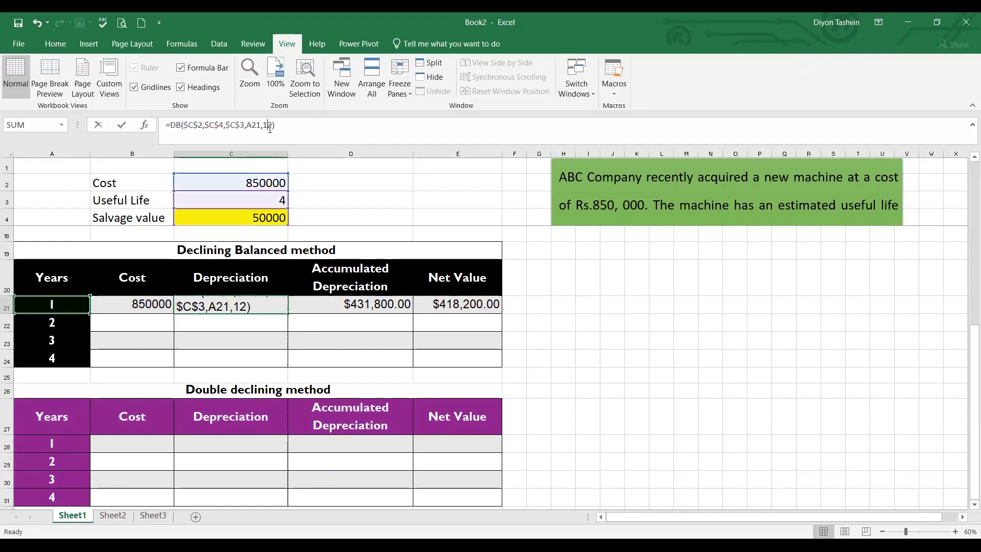
key(BackSpace)
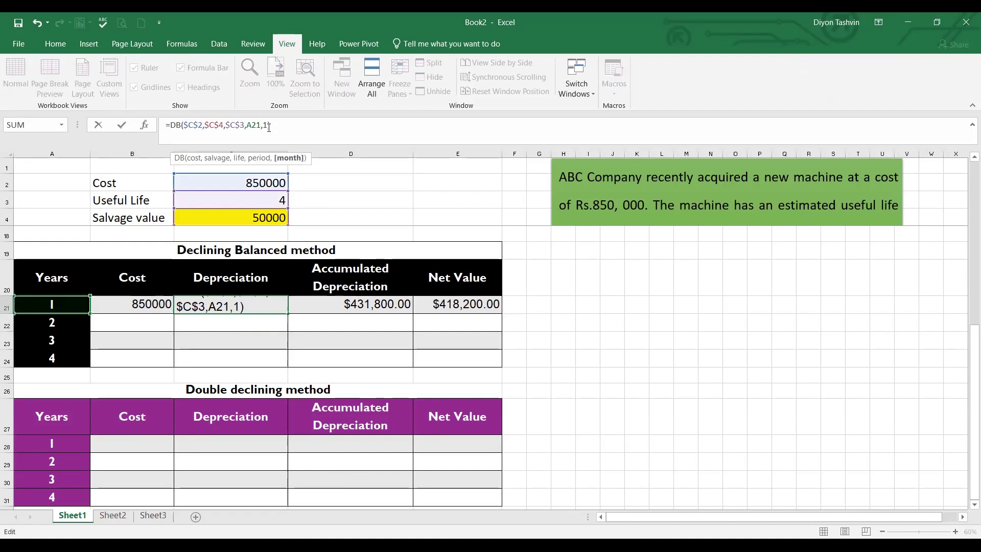
click(230, 303)
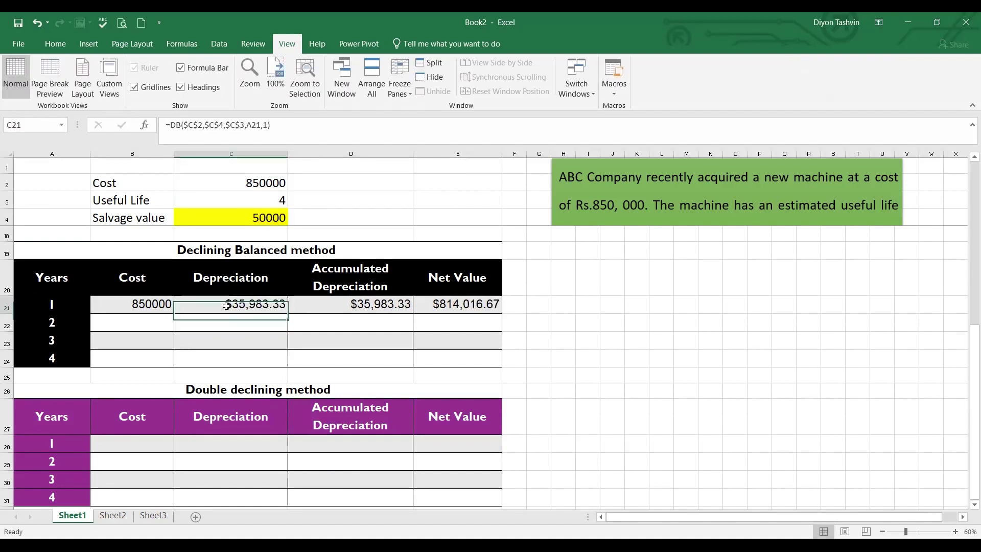
Set the DB formula's month argument in C21 to 12 so it reads =DB($C$2,$C$4,$C$3,A21,12)
click(268, 126)
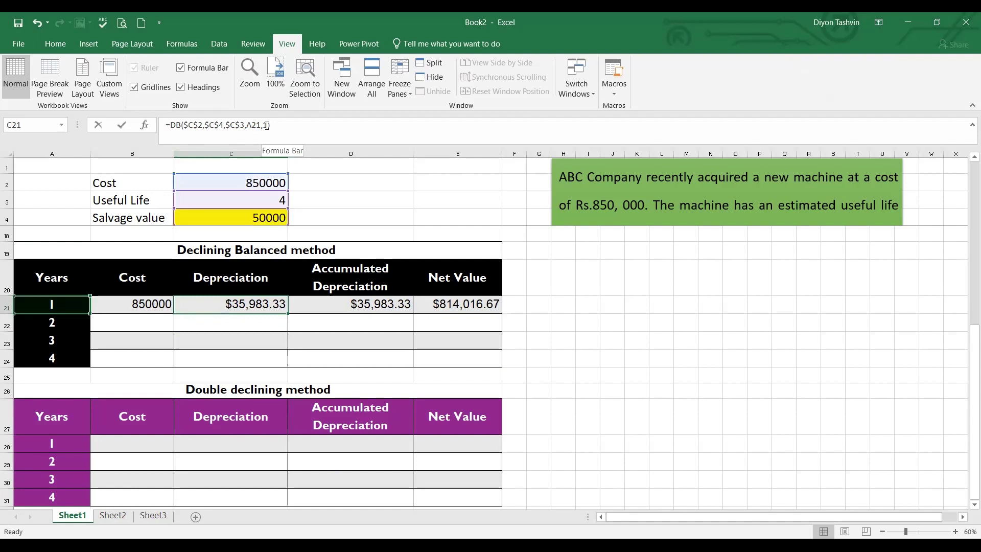
text(2)
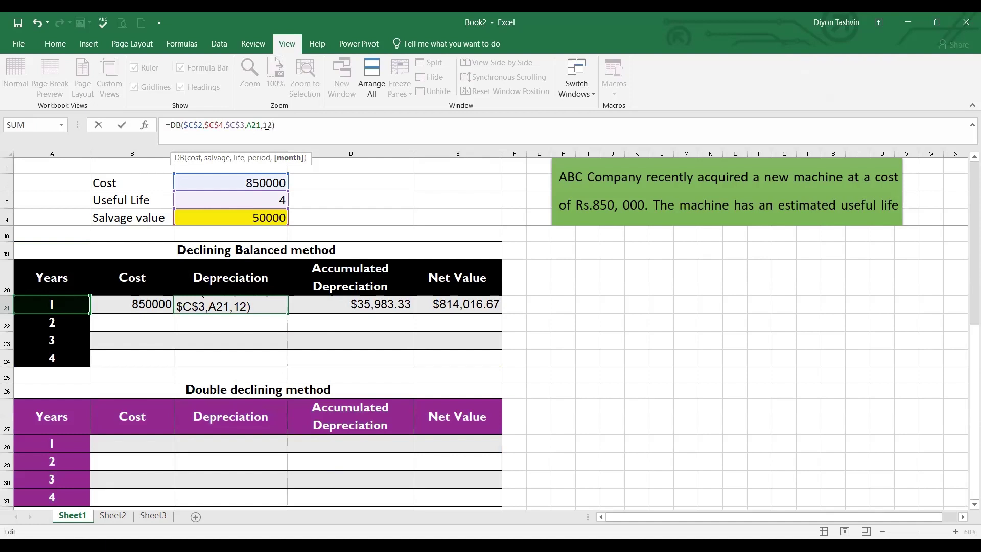
key(Return)
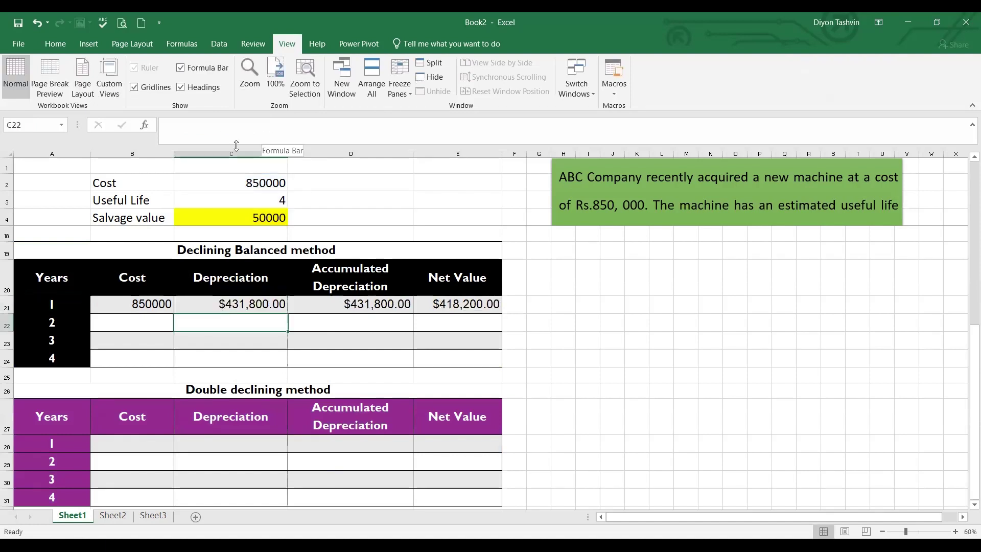
Fill the year 1 cost and depreciation formulas in B21:C21 down through year 4 of the declining balanced table
click(154, 318)
drag(155, 305, 286, 368)
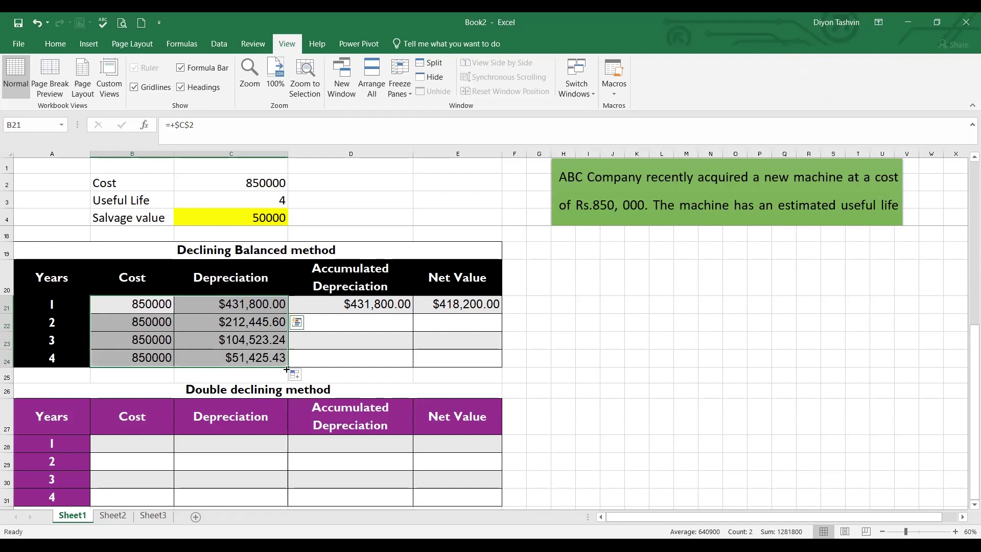
Calculate year 2 accumulated depreciation in D22 with +D21+C22 and fill the formula down to D24
click(356, 320)
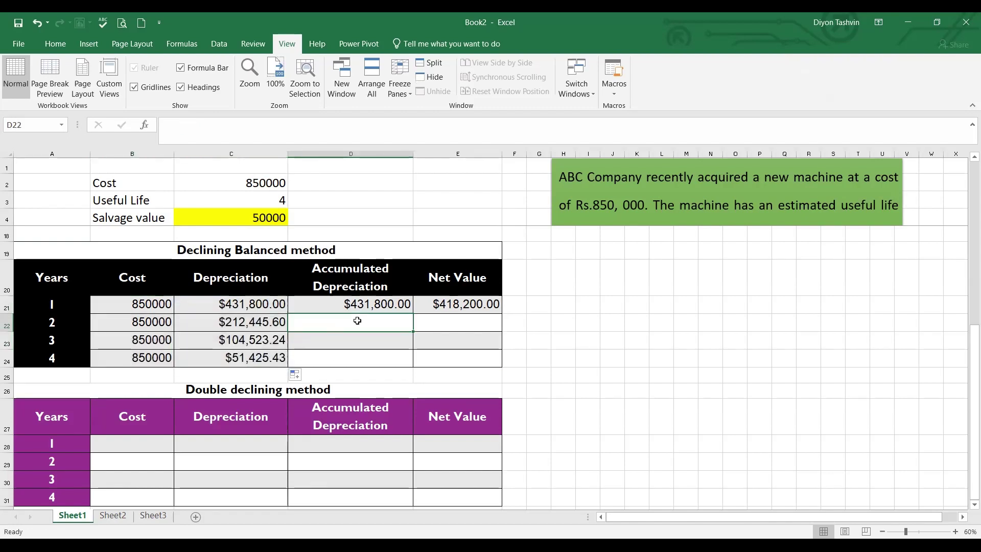
text(+)
click(367, 304)
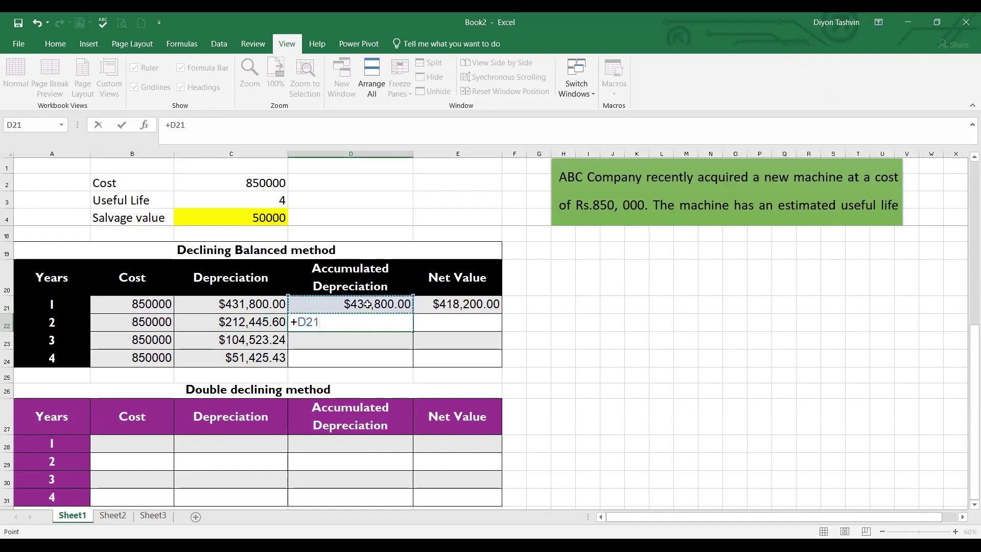
text(+)
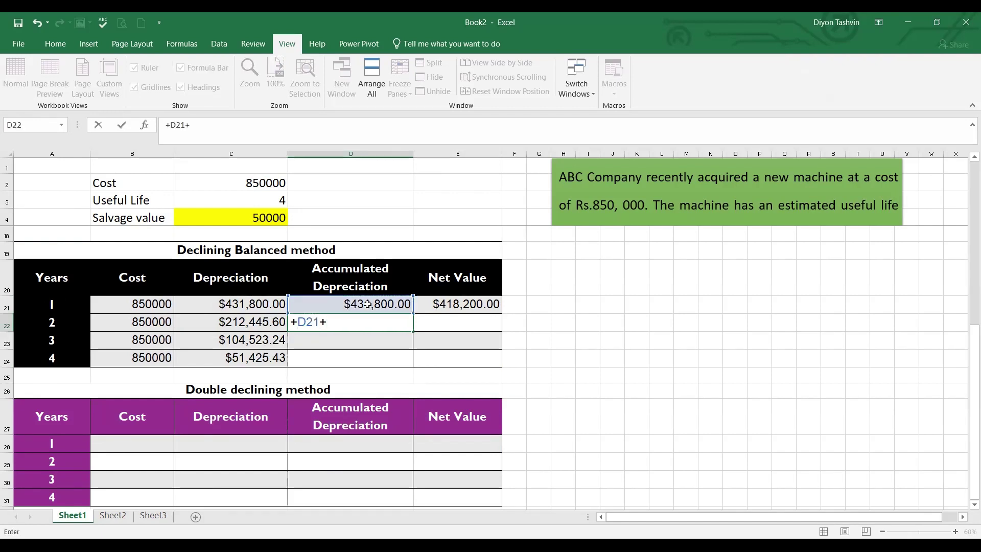
click(265, 320)
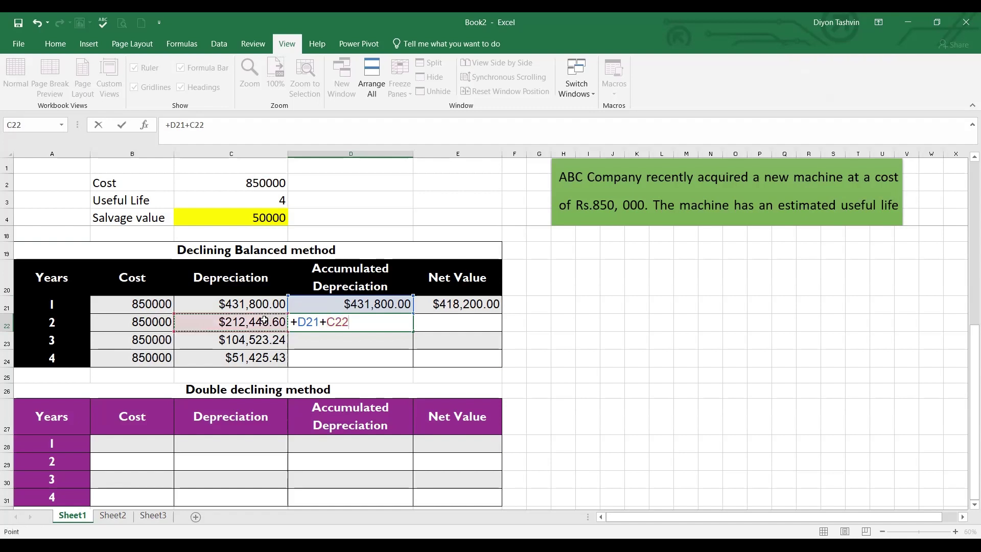
key(Return)
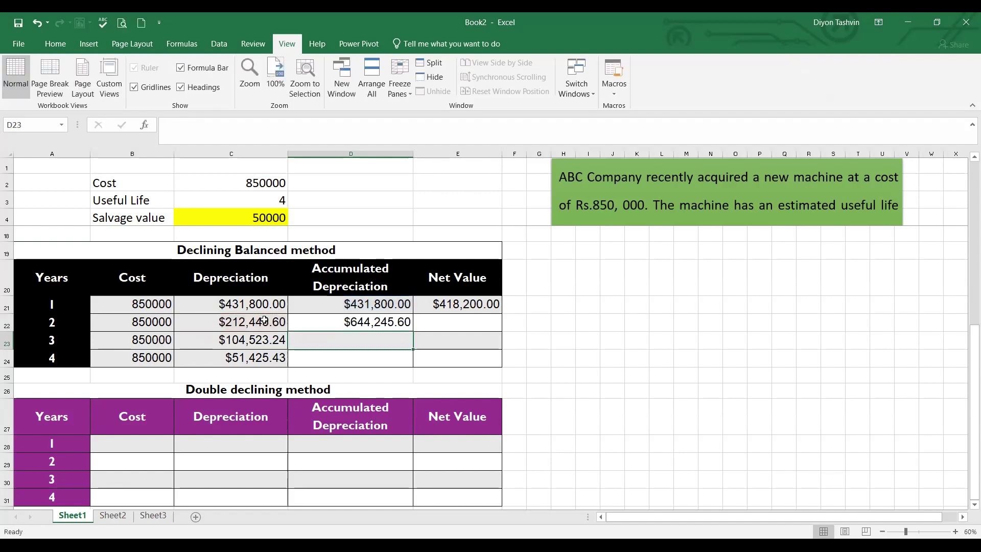
click(400, 324)
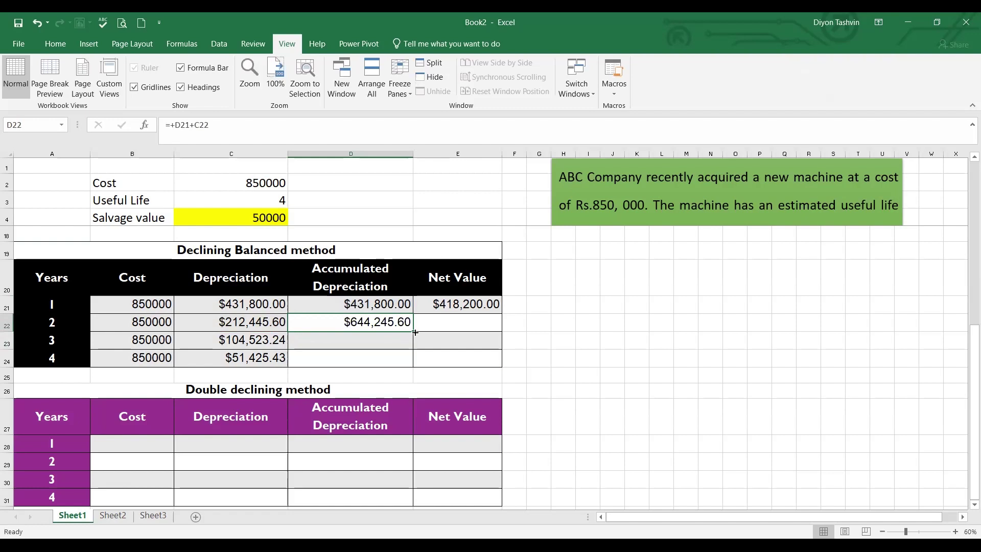
drag(413, 331, 413, 364)
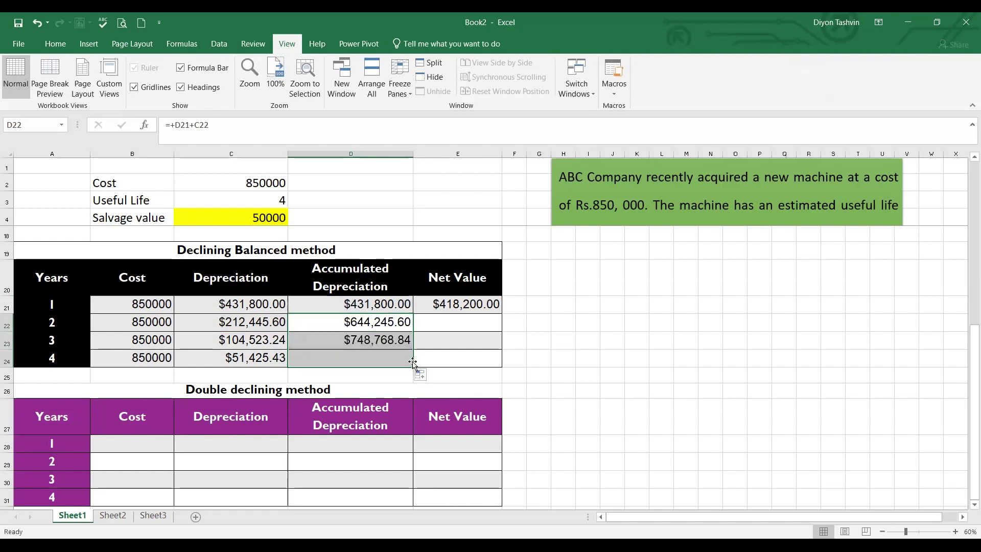
Fill the year 1 net value formula in E21 down to E24 for the remaining declining balanced years
click(479, 325)
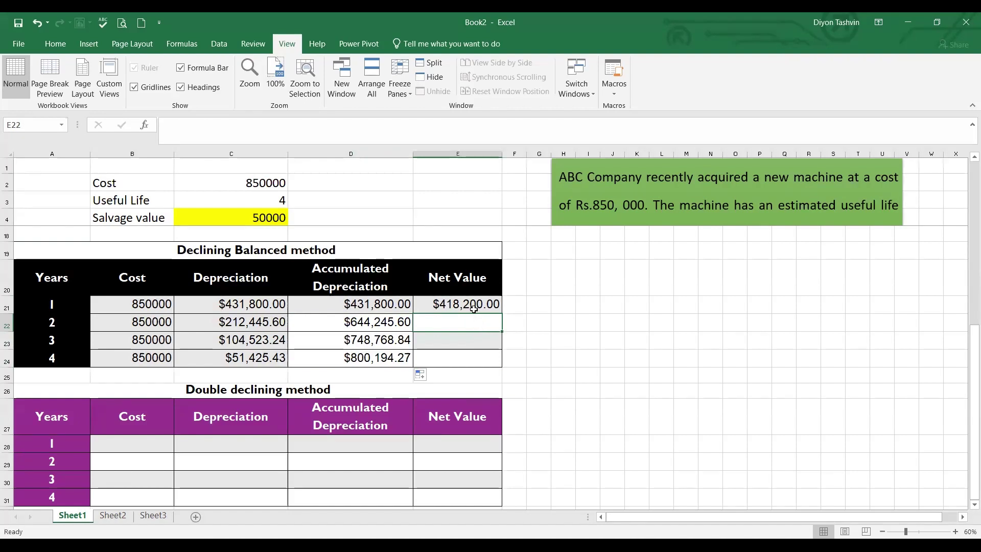
click(473, 309)
double_click(474, 309)
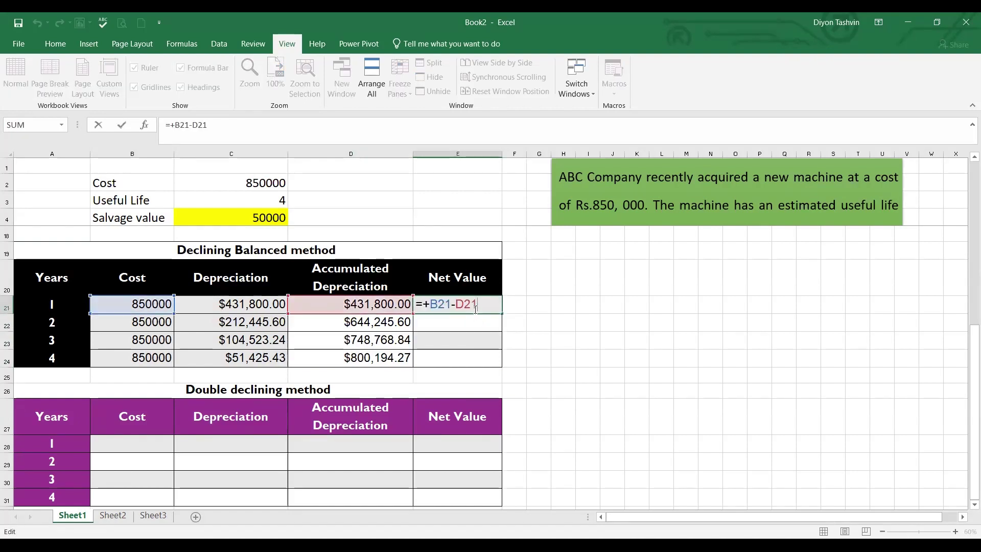
key(ctrl+Return)
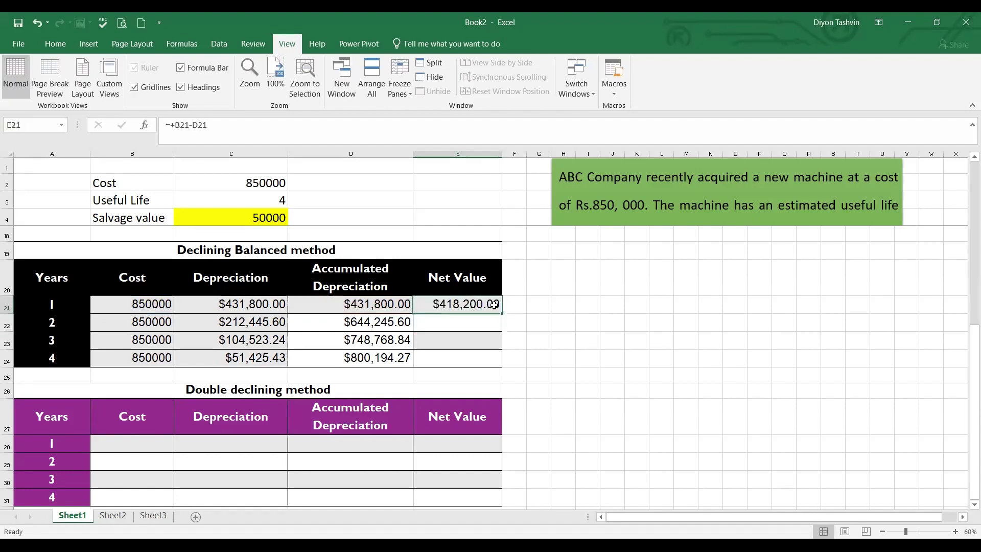
drag(504, 314, 503, 366)
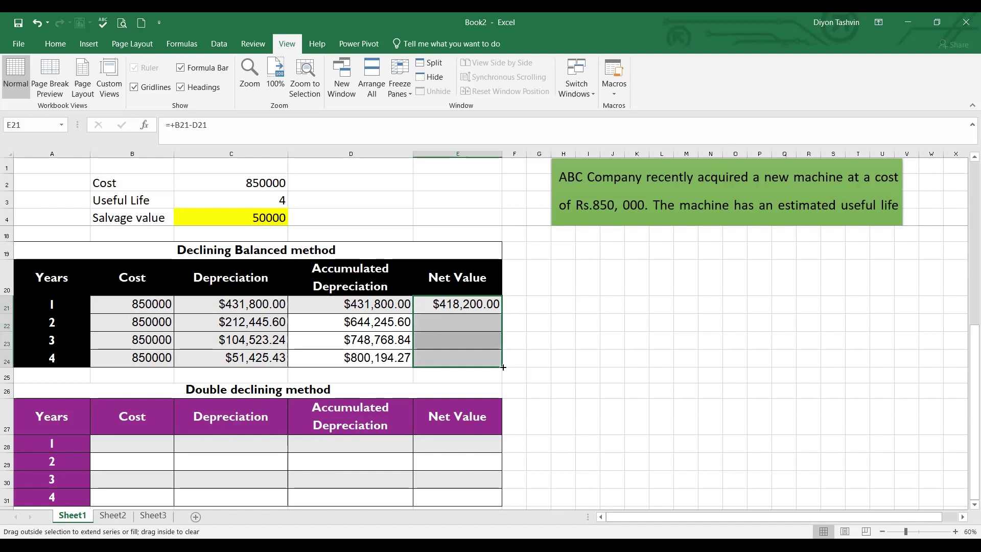
Highlight the declining balanced year 4 net value in E24 with a yellow fill
click(459, 359)
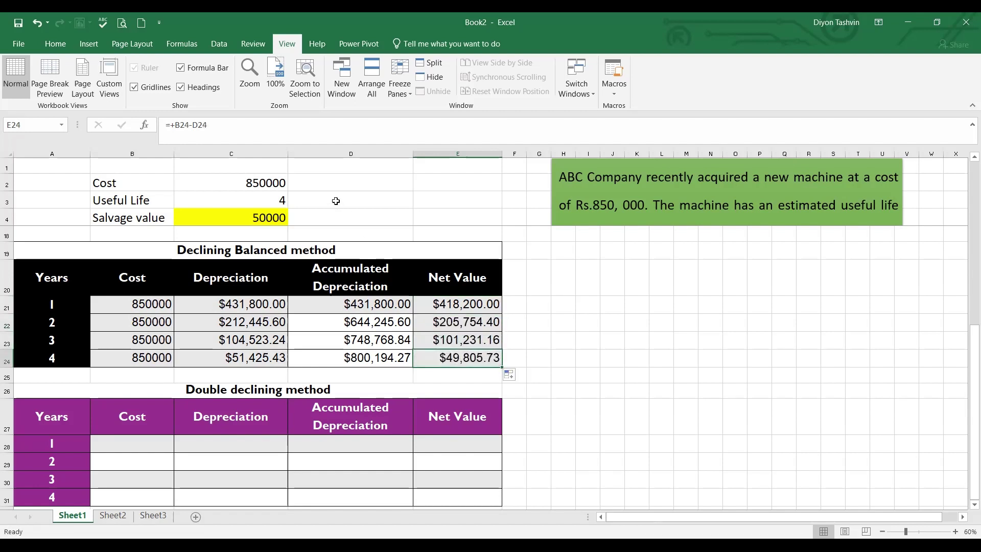
click(54, 45)
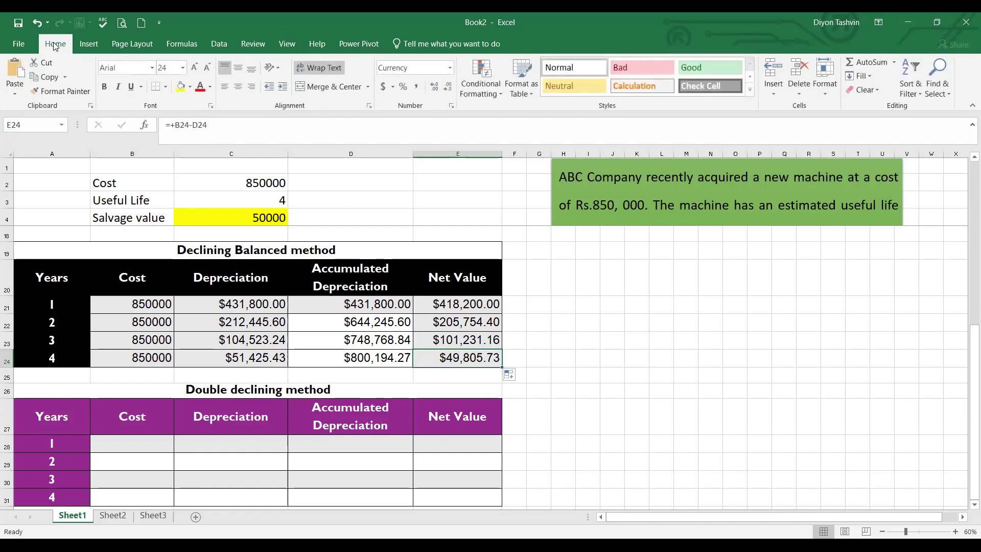
click(182, 87)
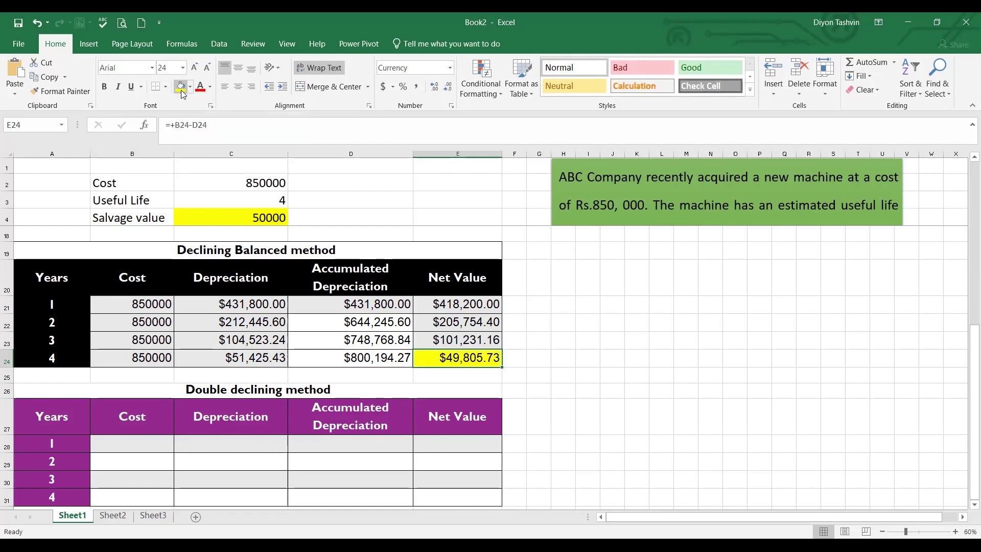
click(582, 371)
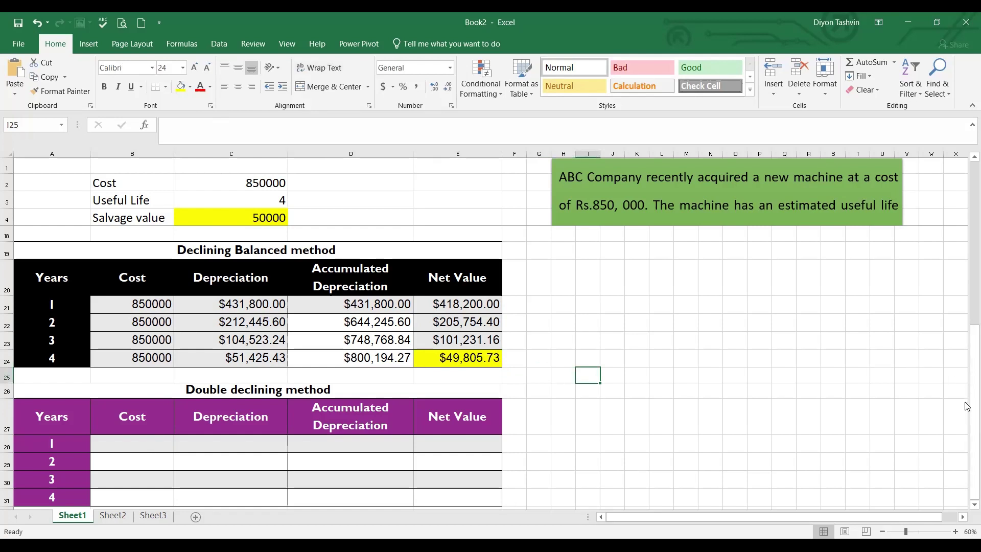
Link the double declining year 1 cost in B28 to the machine cost with the absolute reference +$C$2
click(134, 439)
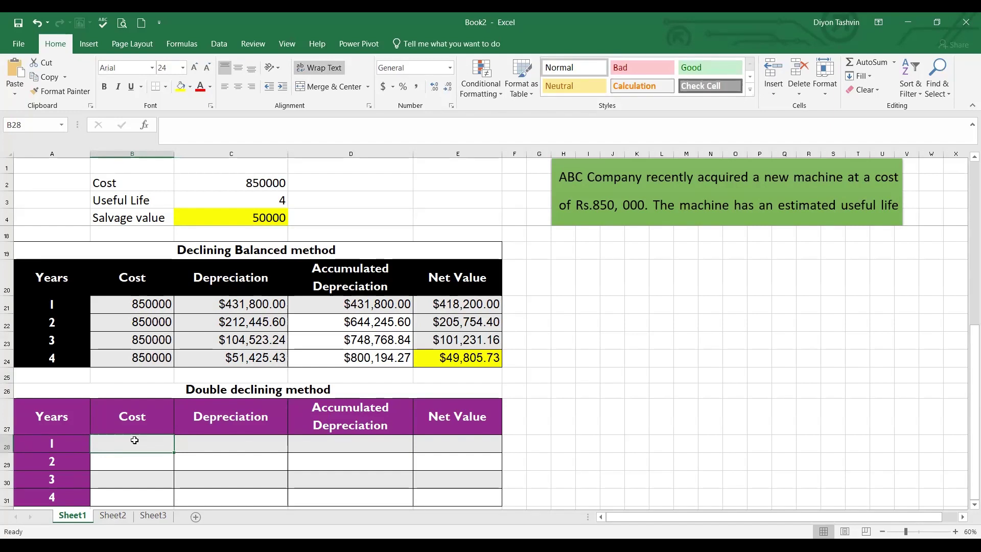
text(+)
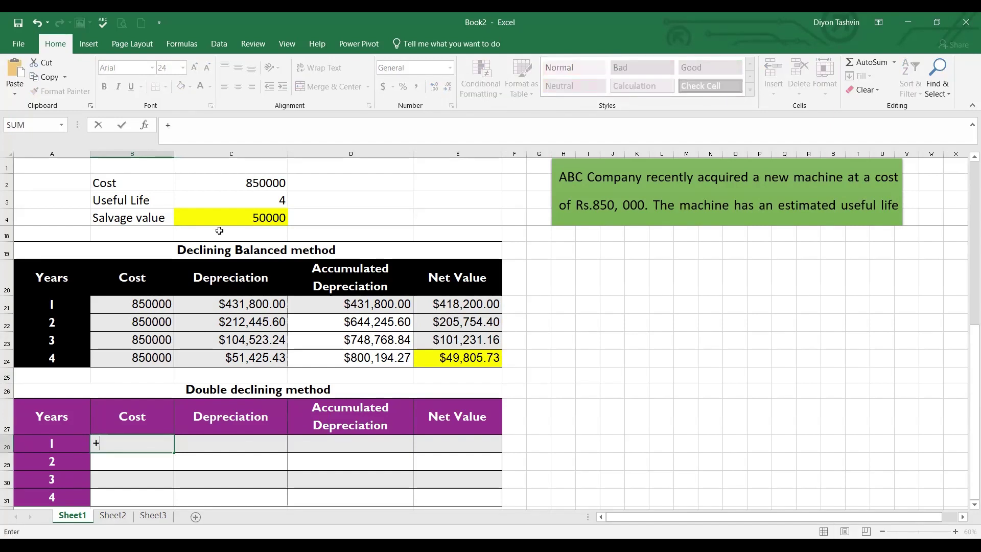
click(264, 183)
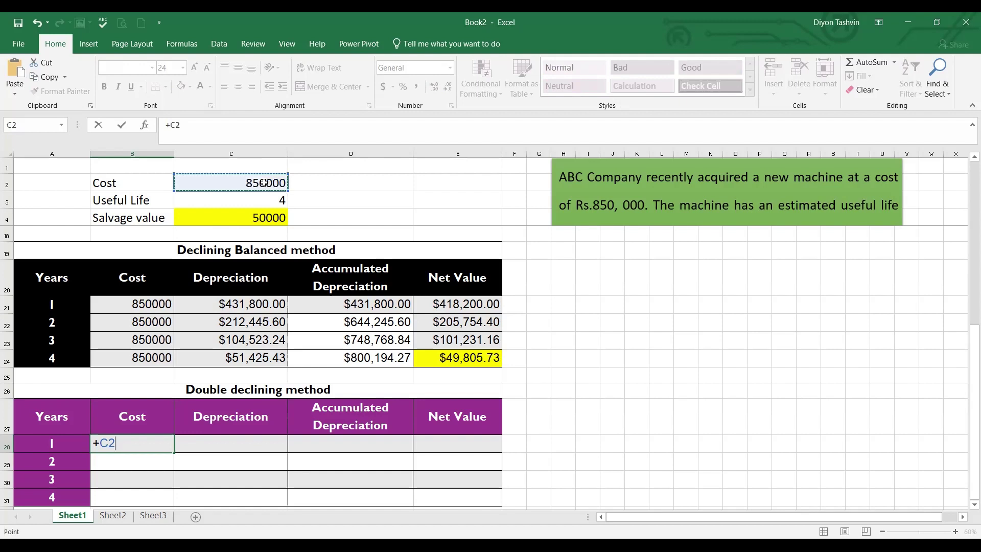
key(F4)
key(Return)
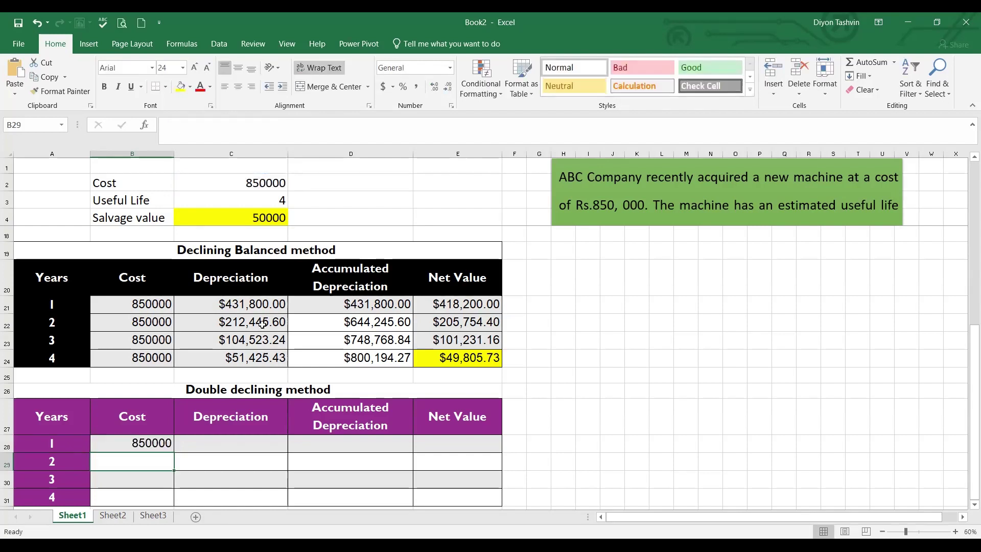
Calculate the double declining year 1 depreciation in C28 with =DDB($C$2,$C$4,$C$3,A28,2)
click(239, 442)
text(=)
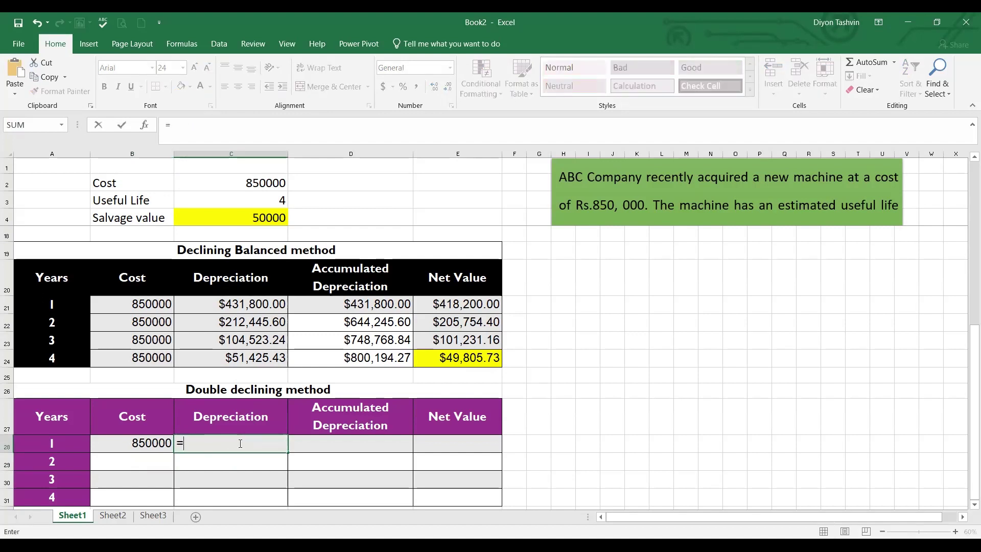
text(ddb)
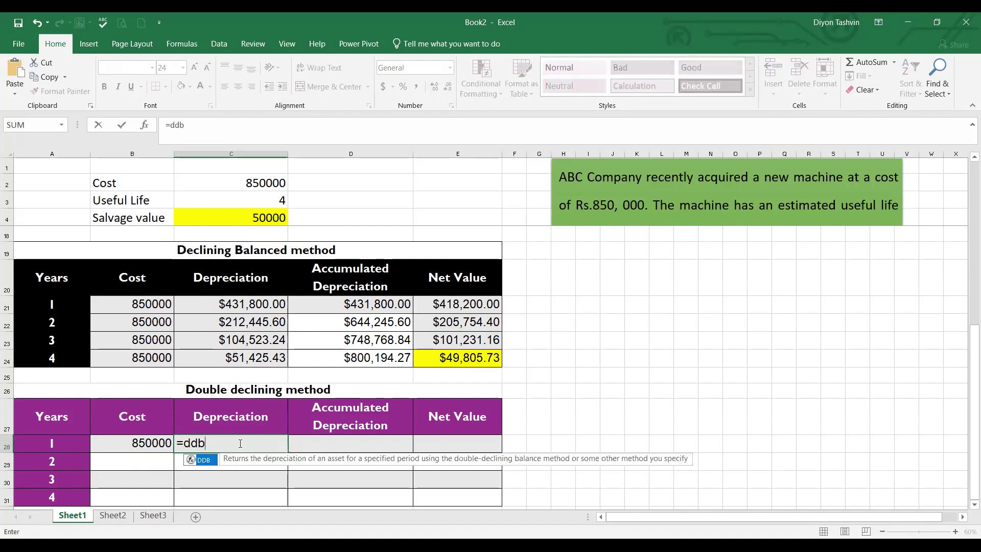
text(()
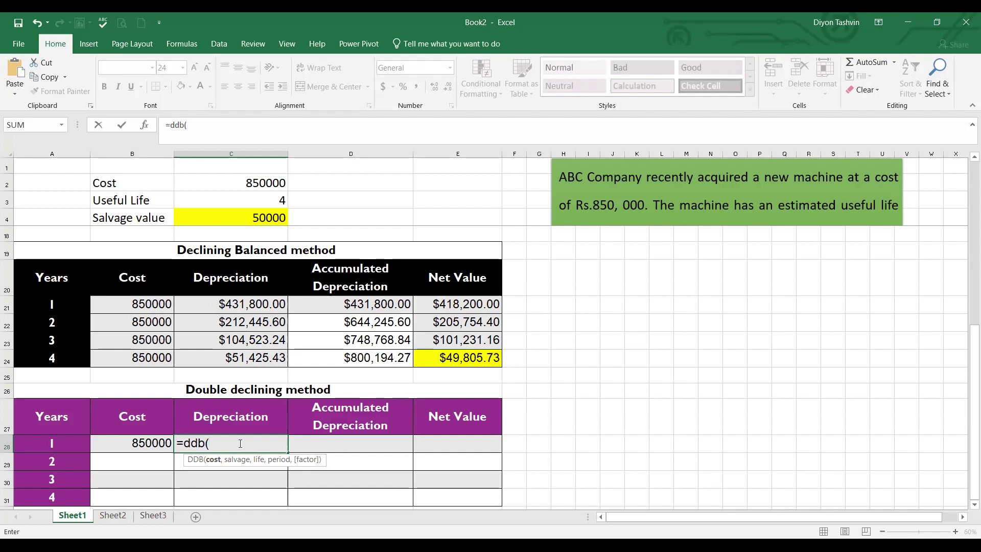
click(263, 183)
key(F4)
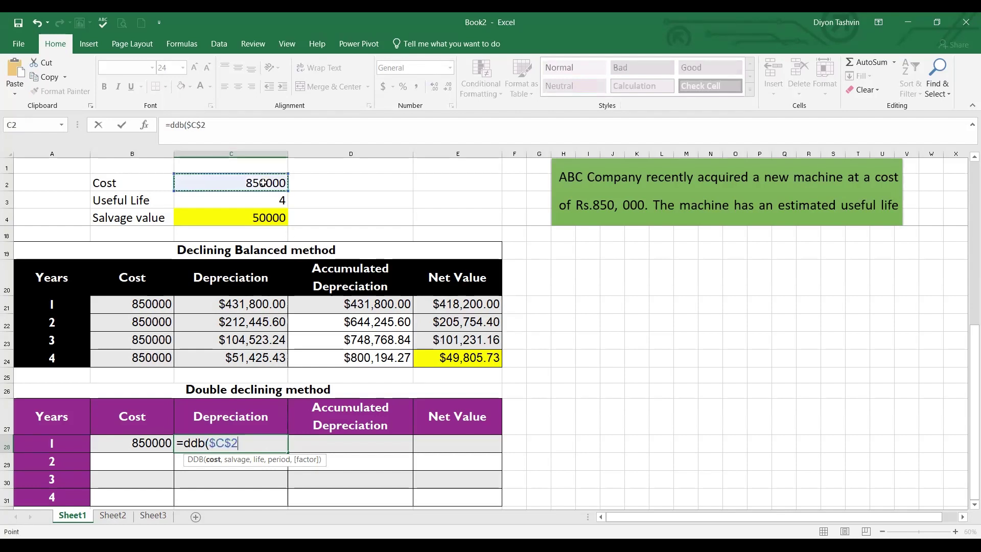
text(,)
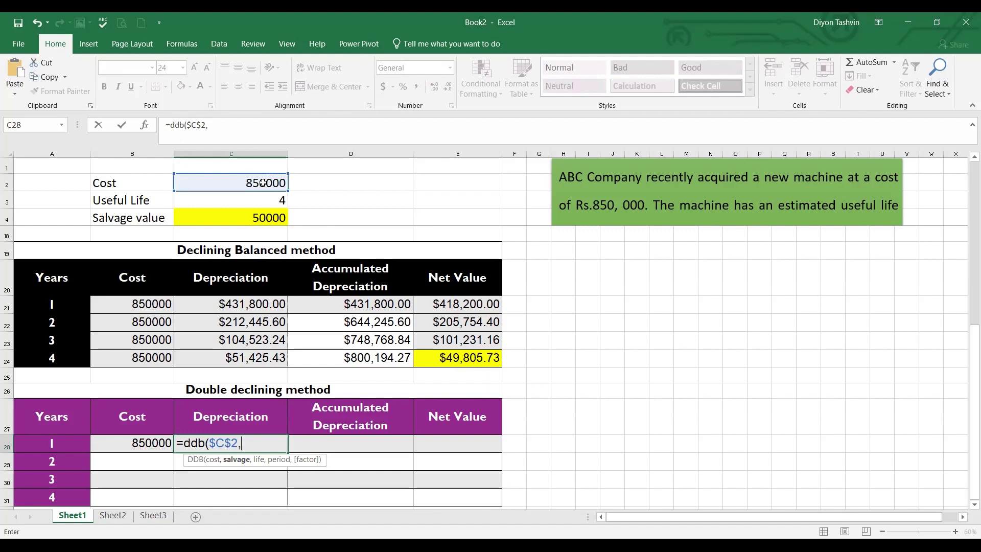
click(240, 216)
key(F4)
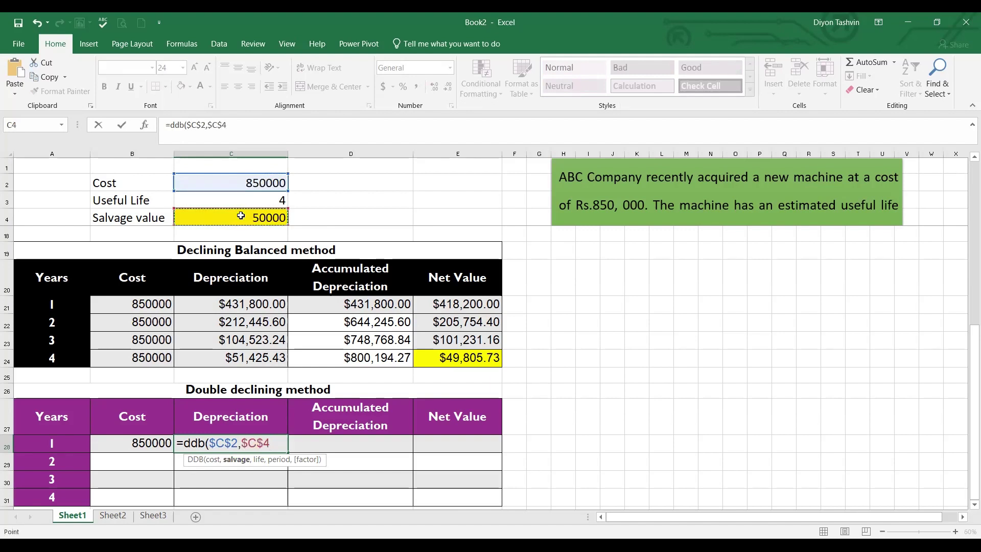
text(,)
click(248, 200)
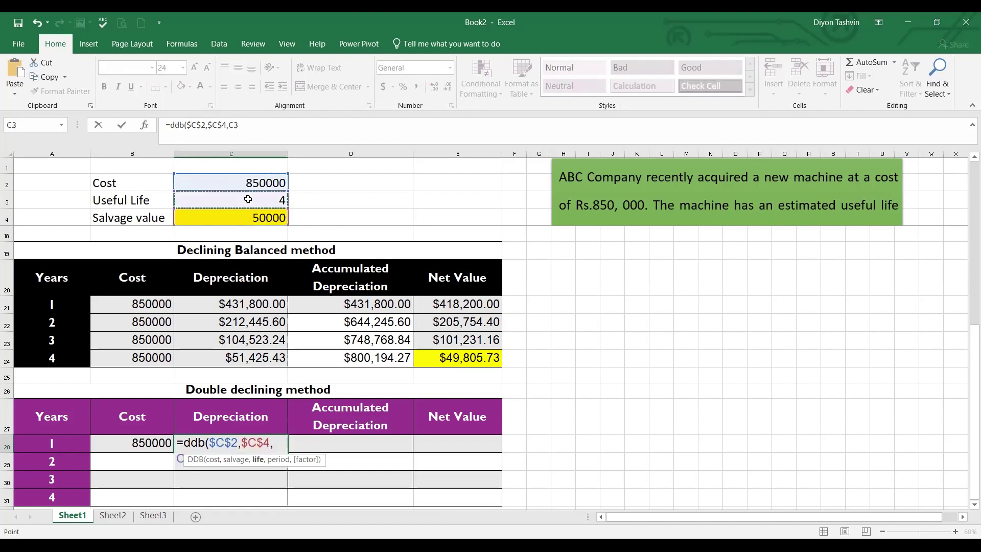
key(F4)
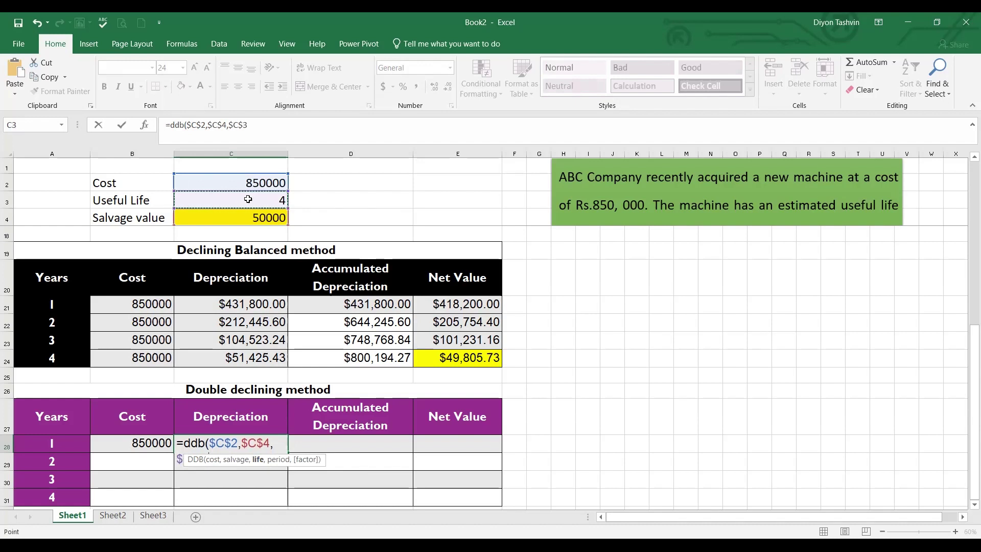
text(,)
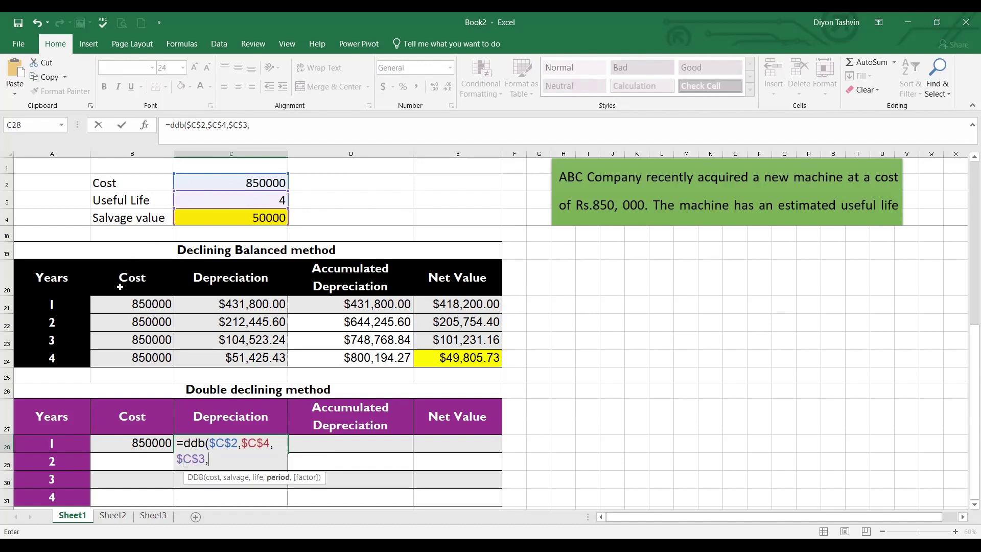
click(58, 444)
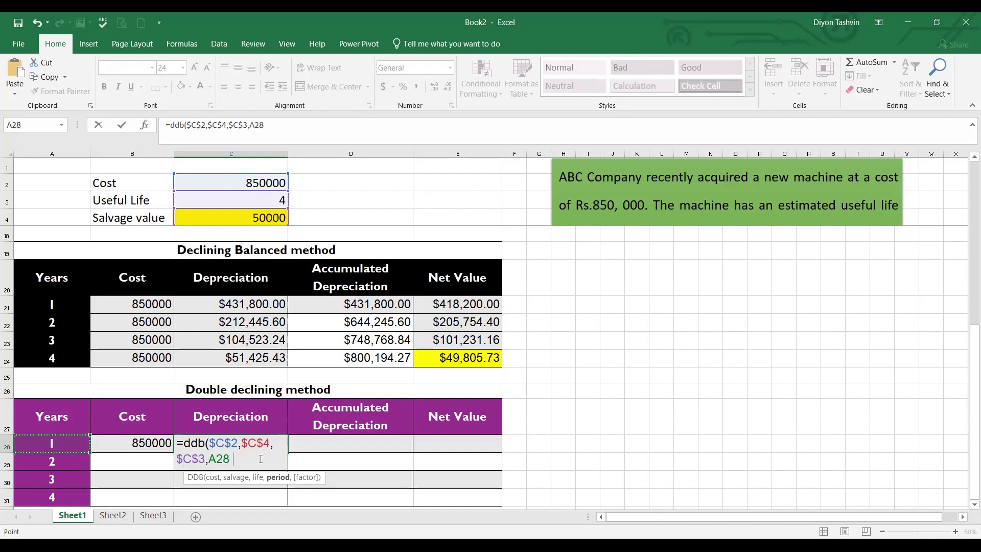
text(,2)
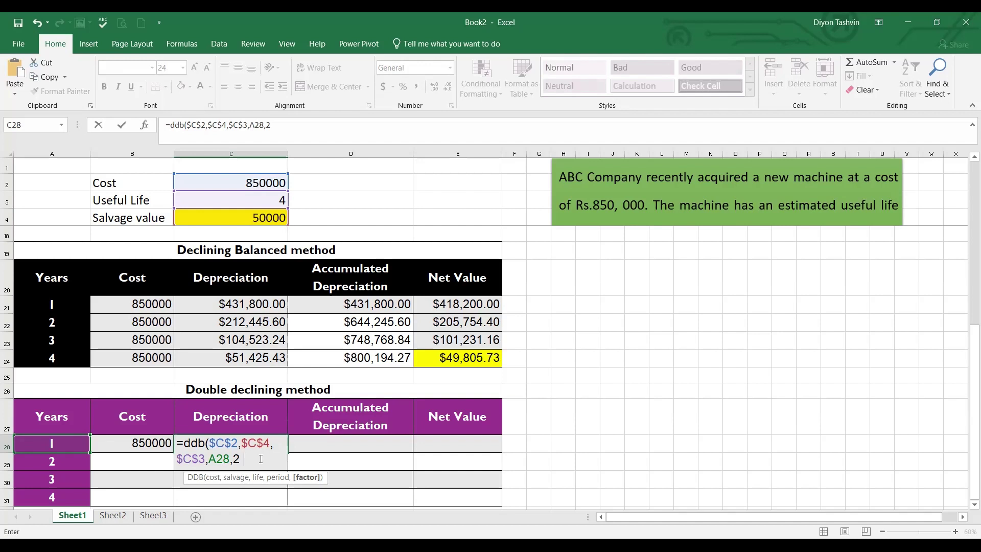
text())
key(Return)
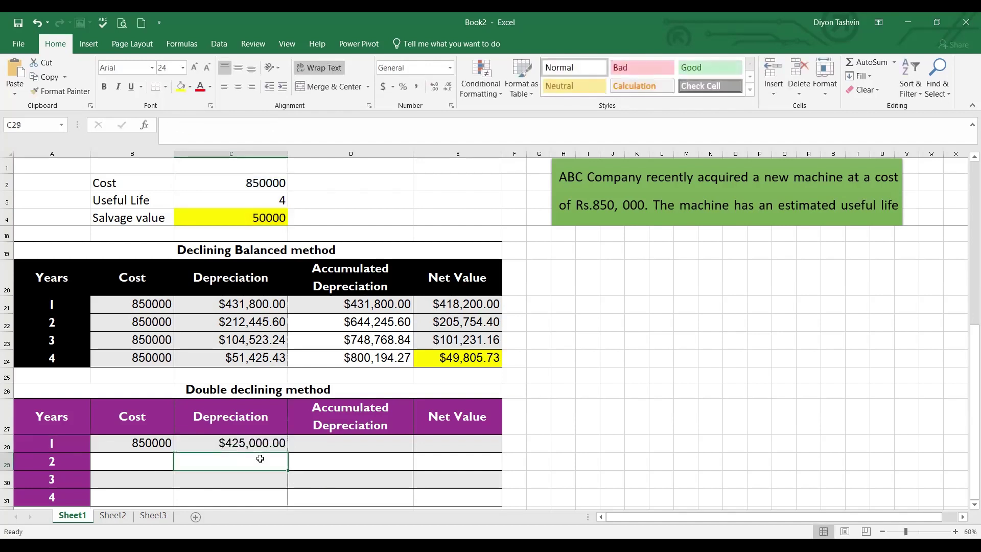
click(276, 441)
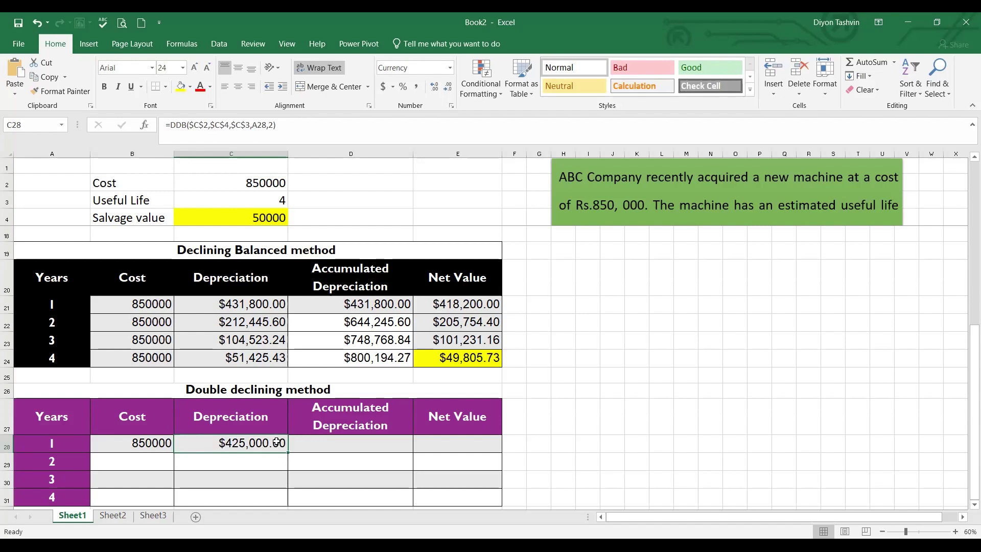
Set the double declining year 1 accumulated depreciation in D28 equal to that year's depreciation with +C28
click(341, 445)
text(+)
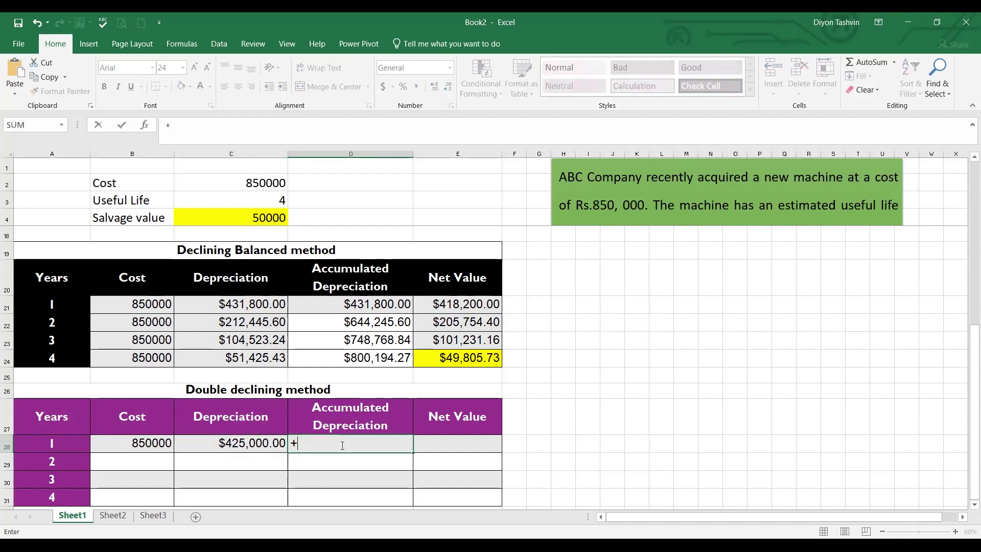
click(244, 444)
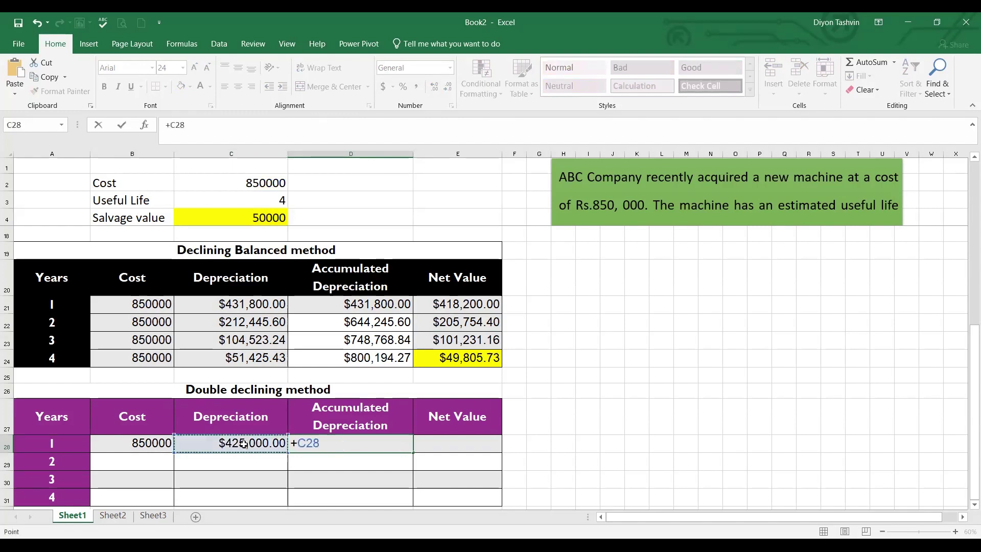
key(Return)
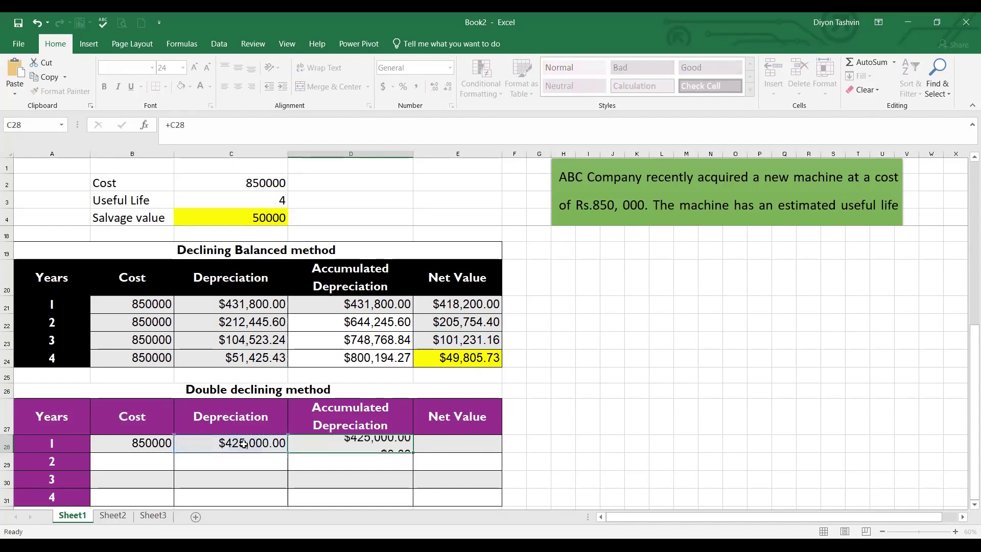
Calculate the double declining year 1 net value in E28 as cost minus accumulated depreciation with +B28-D28
click(466, 439)
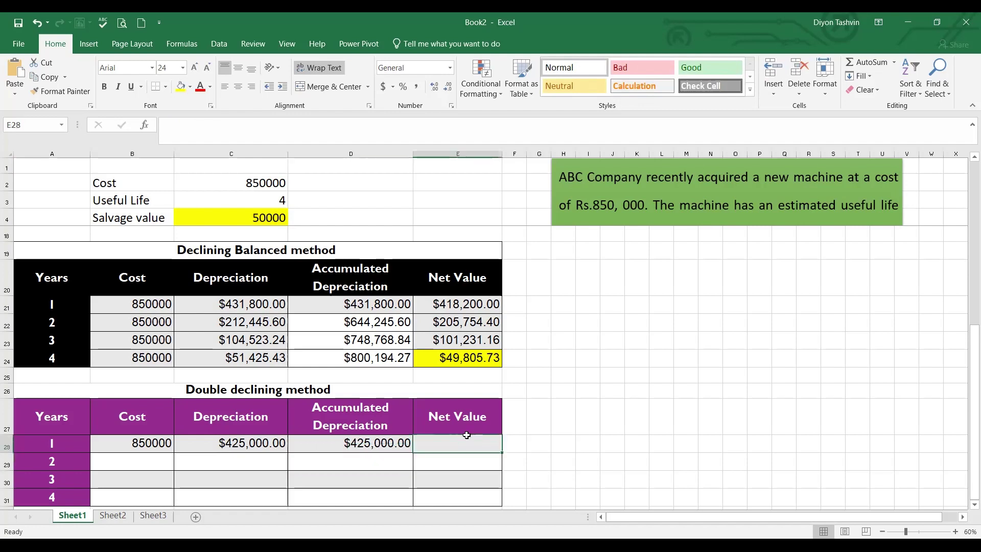
text(+)
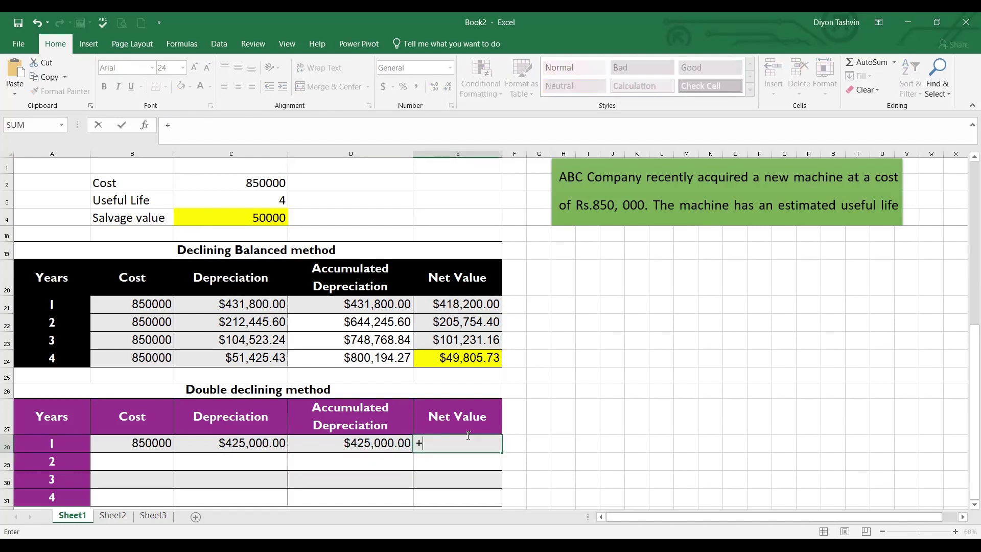
click(144, 444)
text(-)
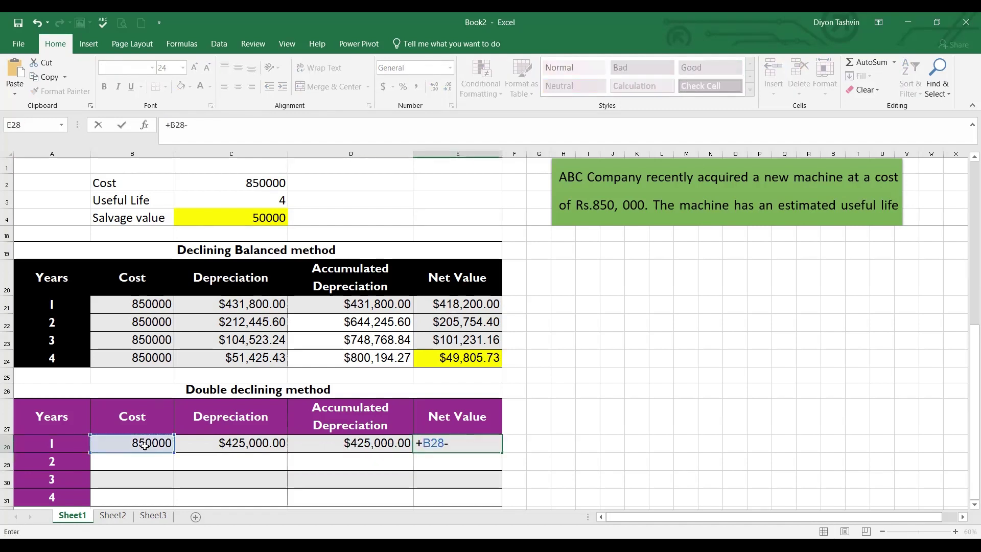
click(369, 443)
key(Return)
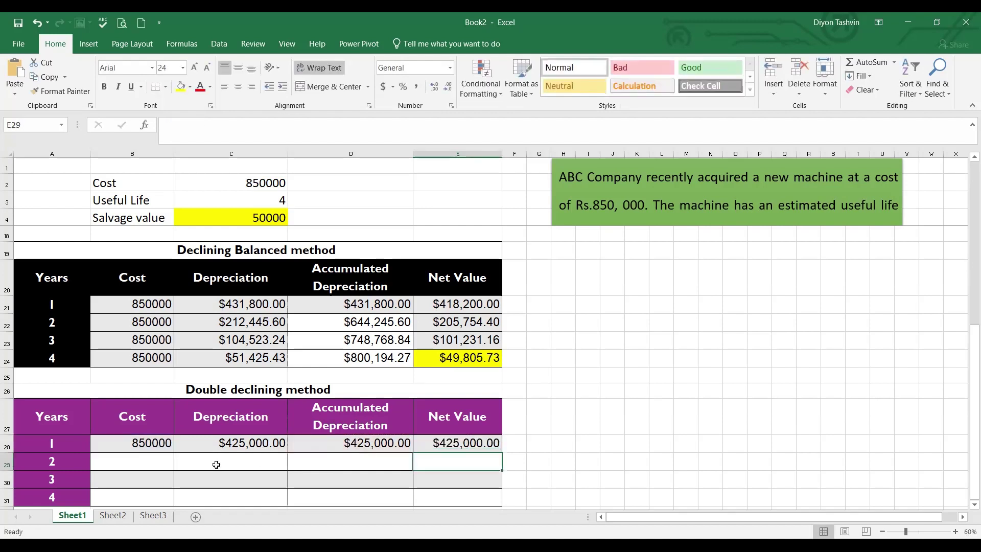
Fill the double declining year 1 cost and depreciation formulas in B28:C28 down to row 31
click(144, 459)
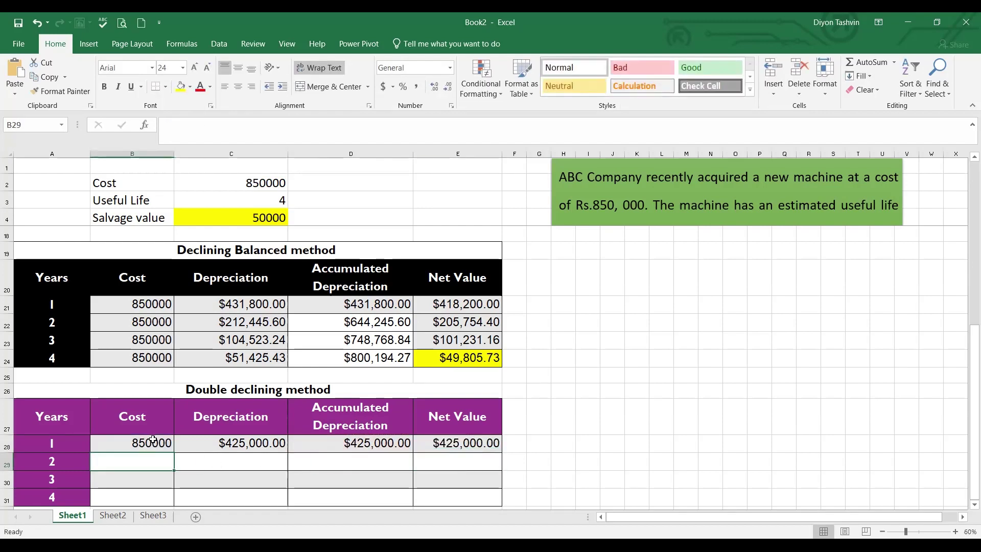
click(153, 440)
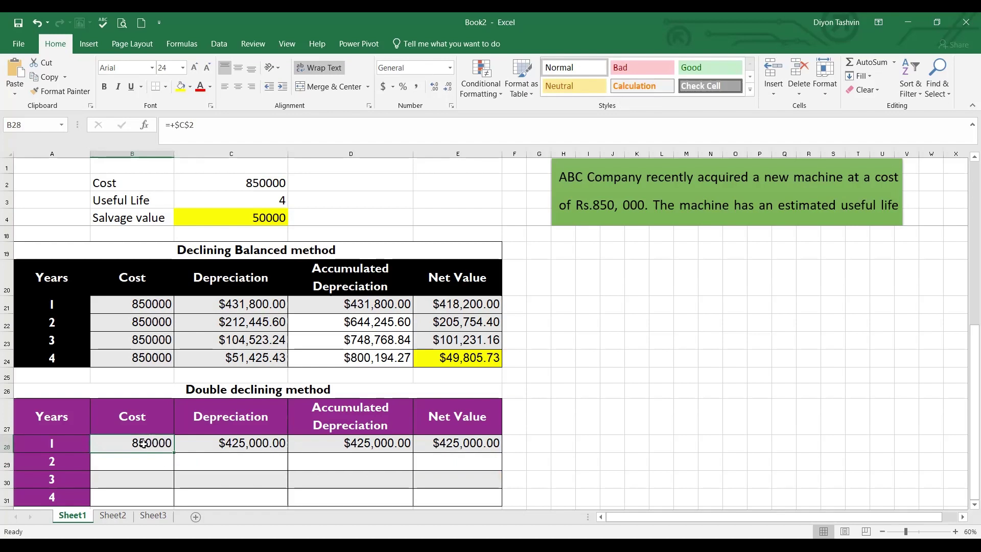
drag(144, 444, 286, 505)
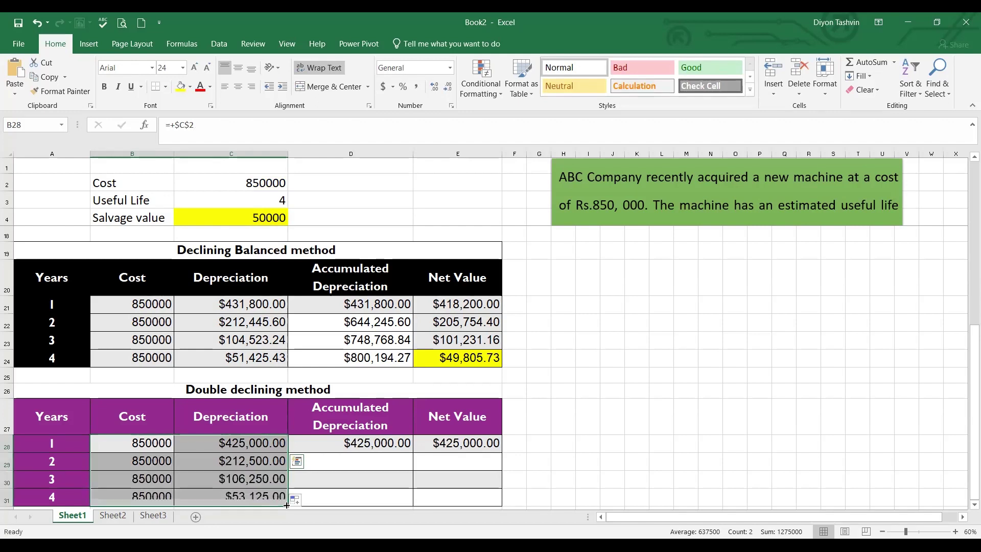
Calculate the double declining year 2 accumulated depreciation in D29 with +D28+C29 and fill it down to D31
click(383, 460)
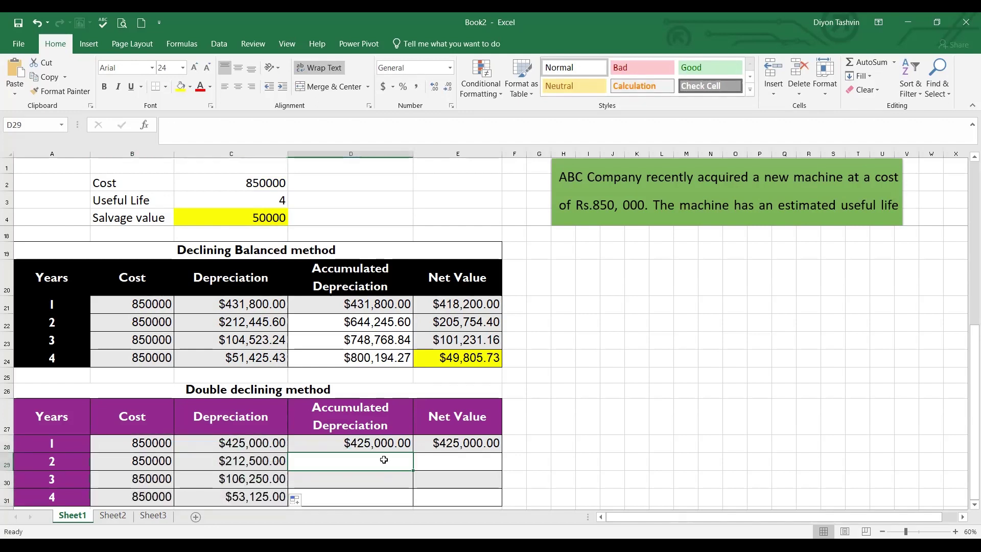
text(+)
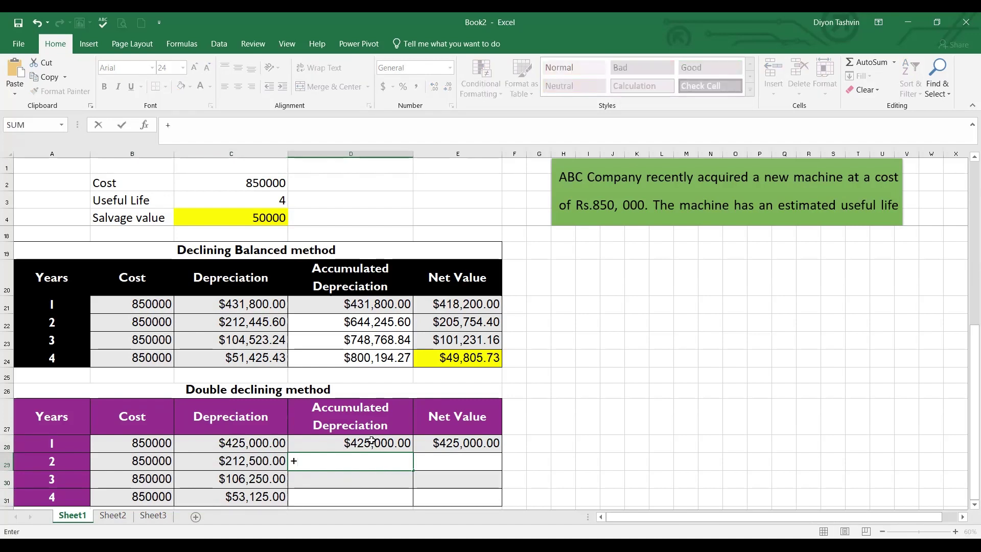
click(370, 444)
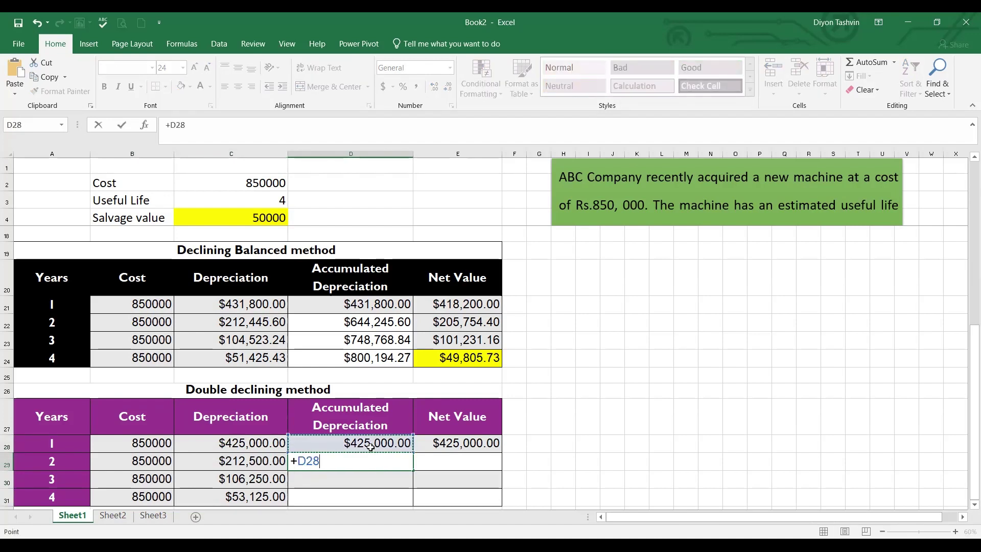
text(+)
click(262, 463)
key(Return)
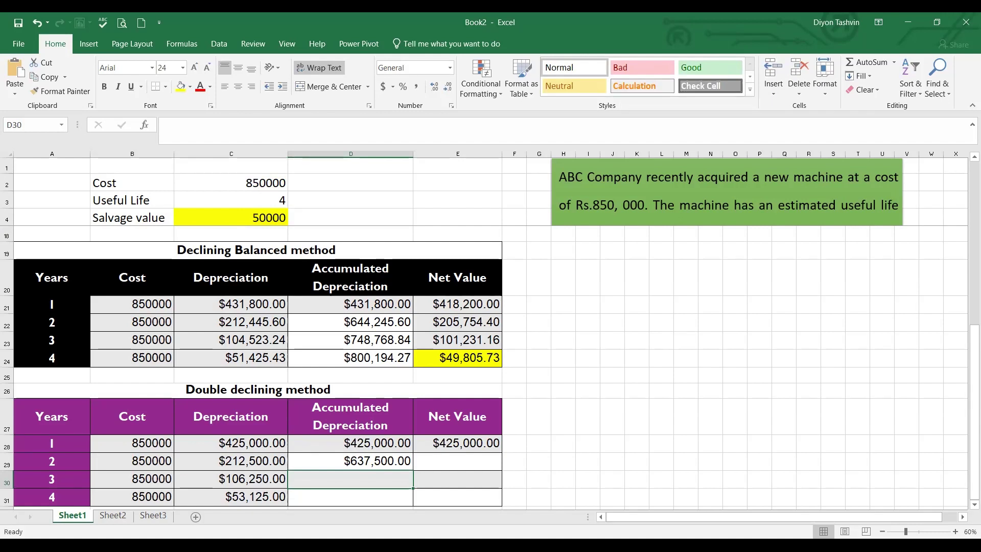
click(384, 460)
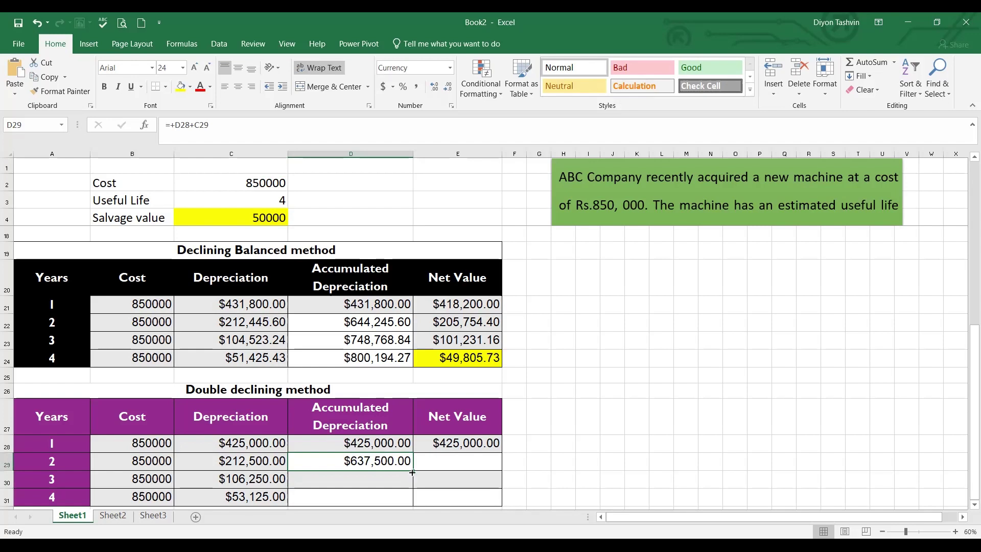
drag(413, 470, 413, 506)
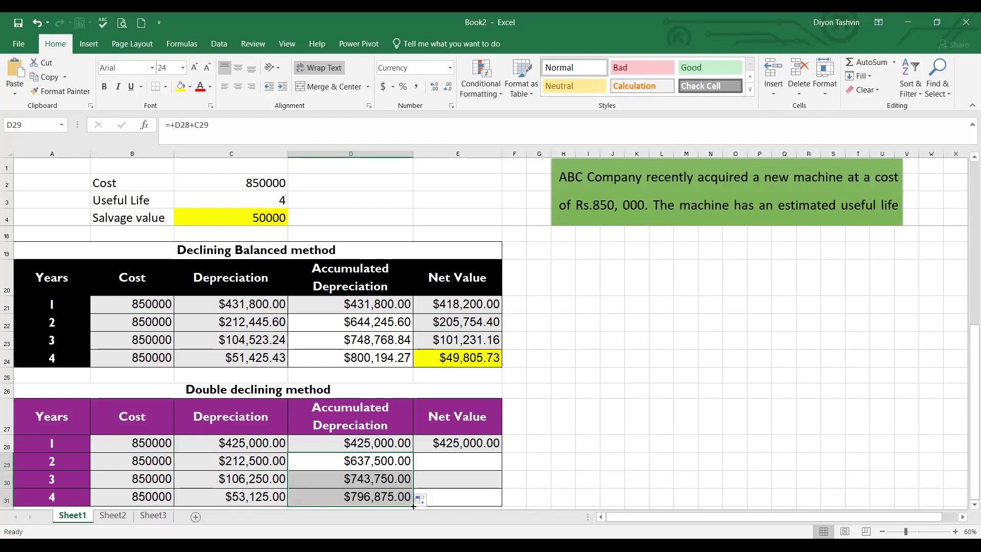
Check the double declining year 1 net value formula in E28 and fill it down to E31
click(470, 438)
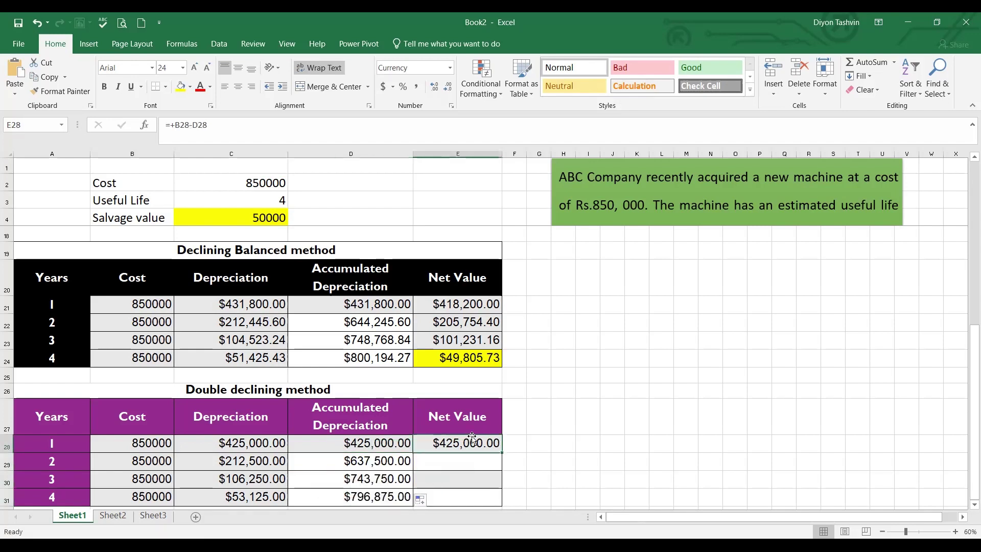
double_click(470, 444)
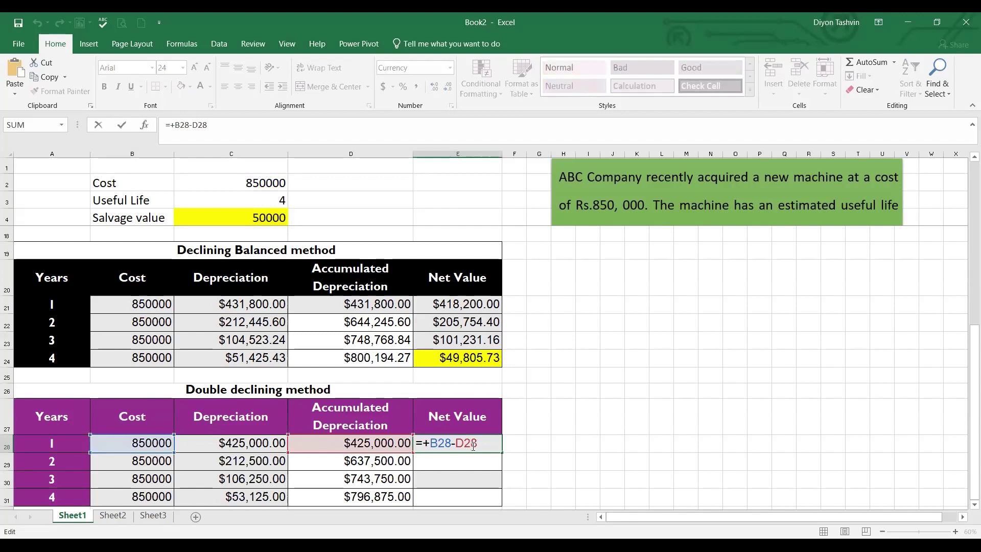
key(Return)
key(Up)
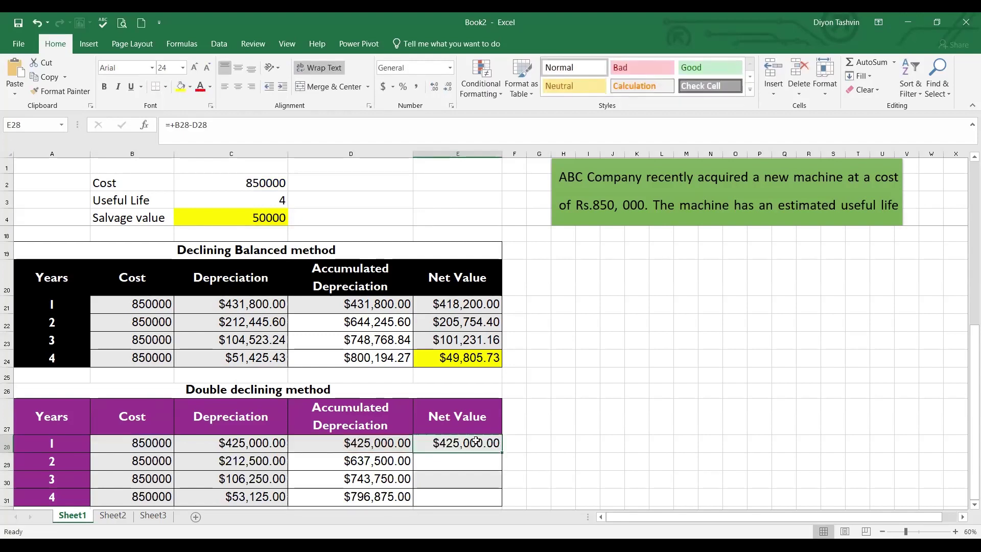
drag(501, 449, 505, 502)
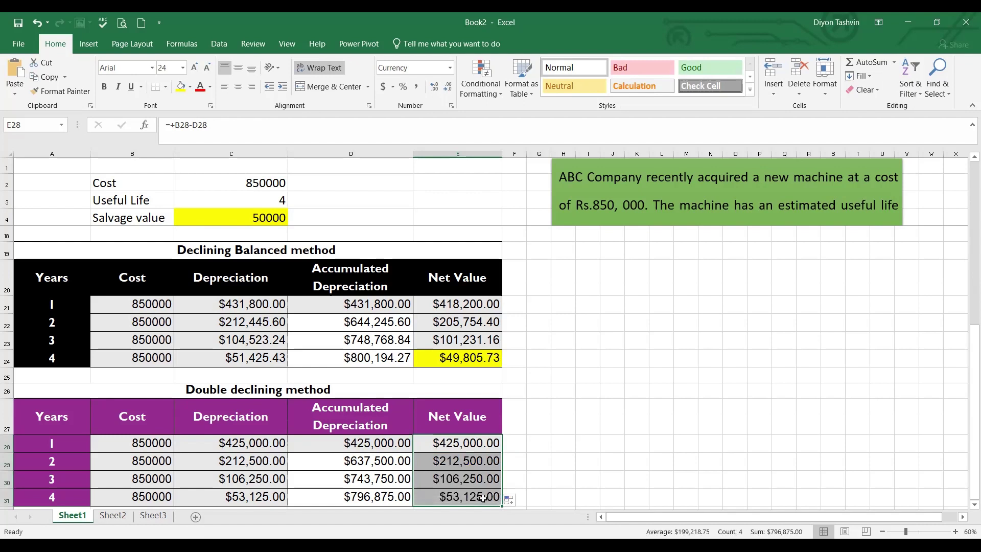
Highlight the double declining year 4 net value in E31 with a yellow fill
click(461, 497)
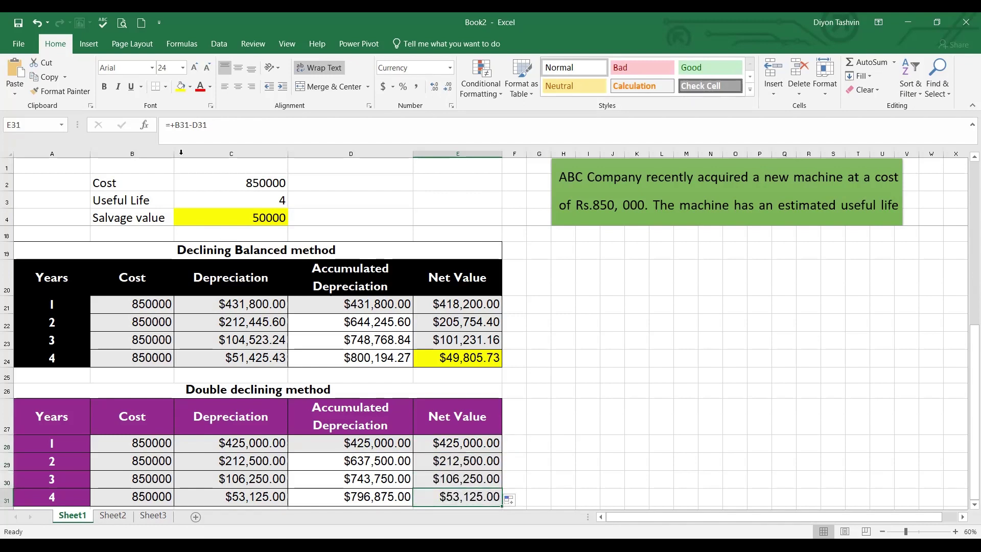
click(182, 88)
click(630, 430)
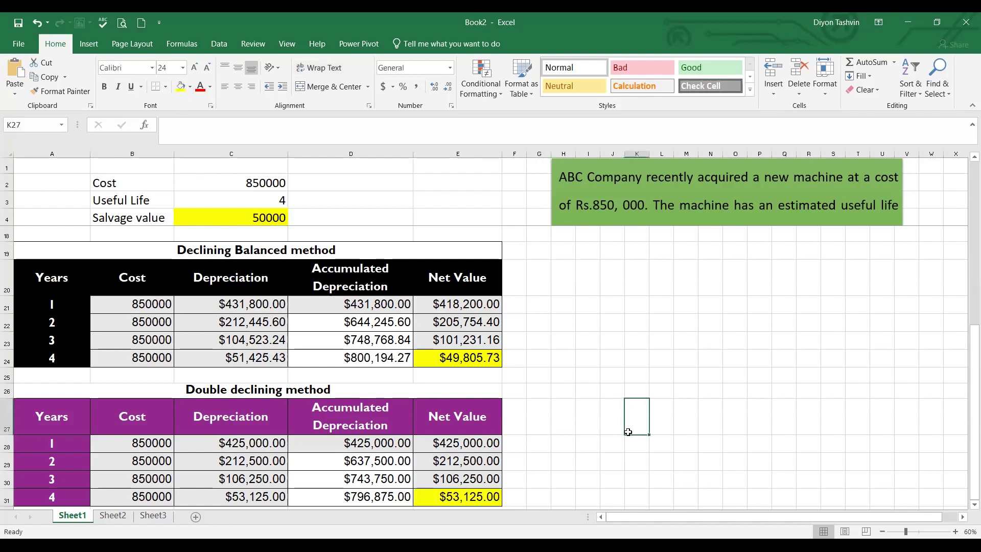
drag(967, 324, 967, 146)
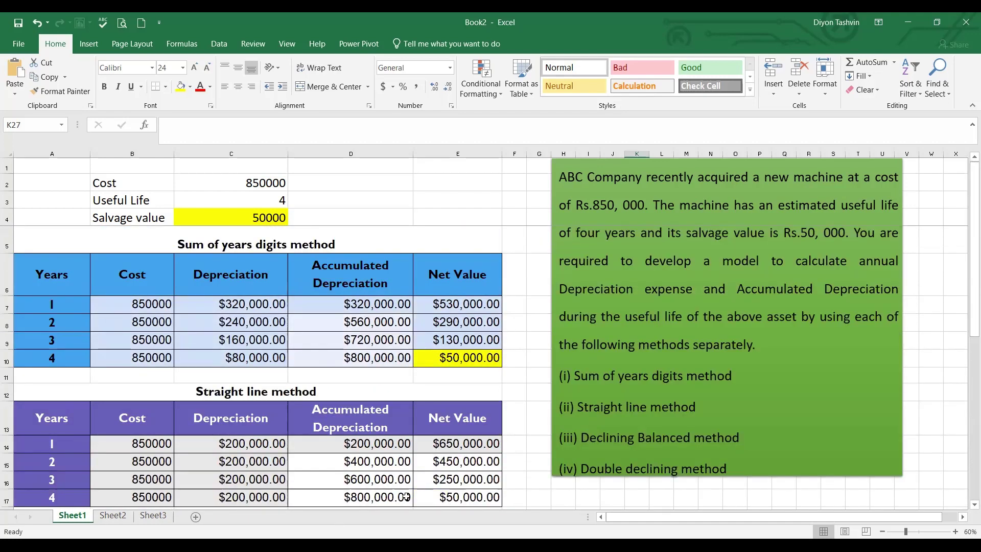